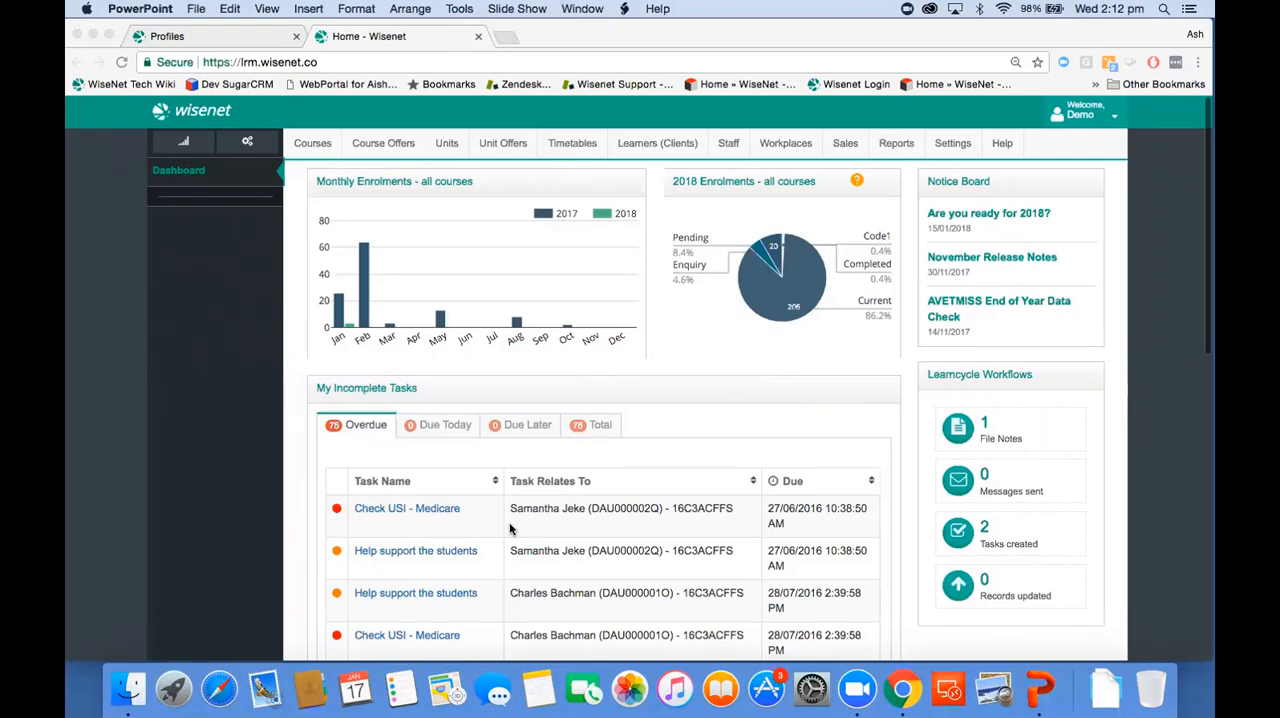
Step: List all clients and open the personal details of the fourth learner in the list
click(648, 143)
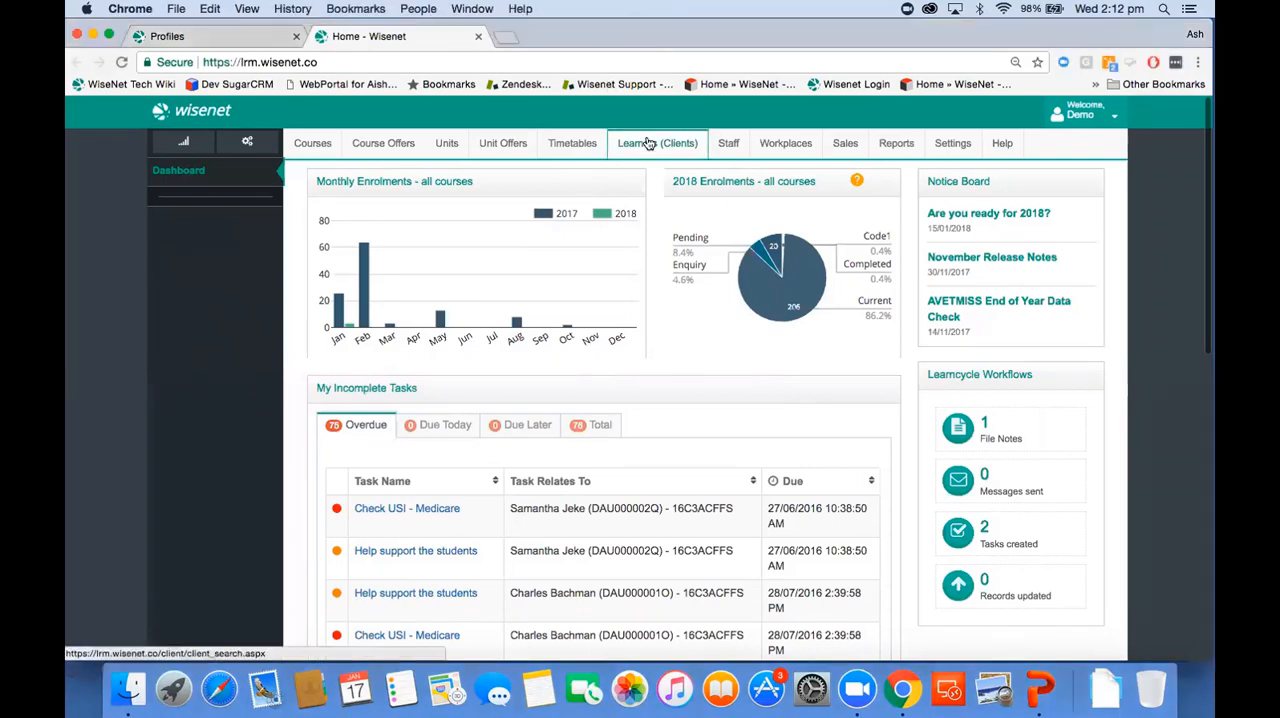
click(190, 254)
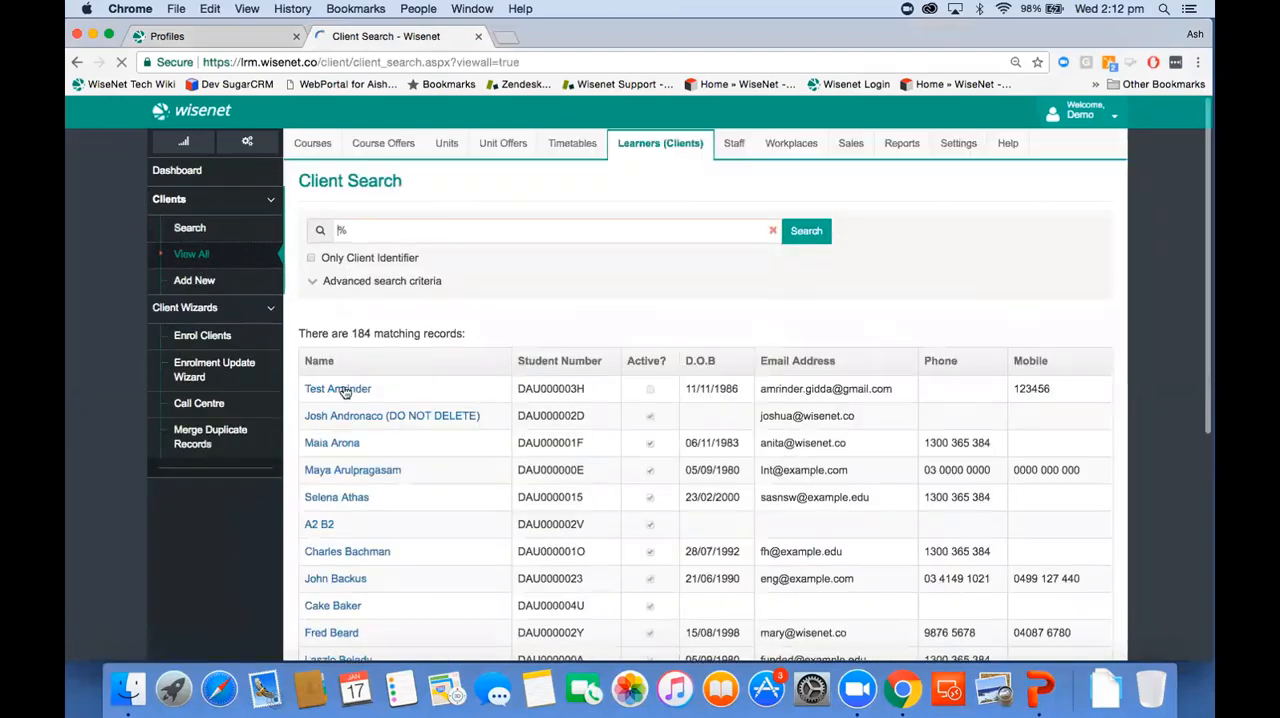
click(352, 472)
click(392, 221)
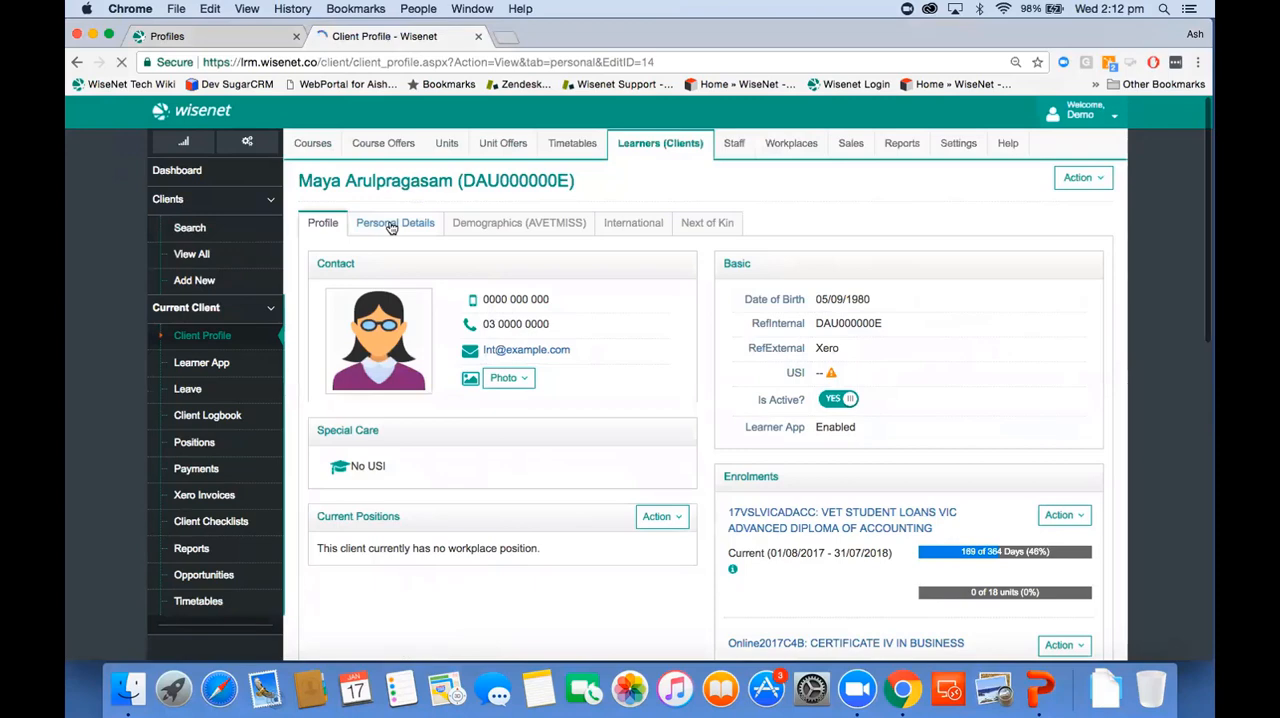
Step: Review the learner's personal details, including the Unique Student Identifier, contact information and the street, postal and permanent addresses
scroll(647, 368, down, 1)
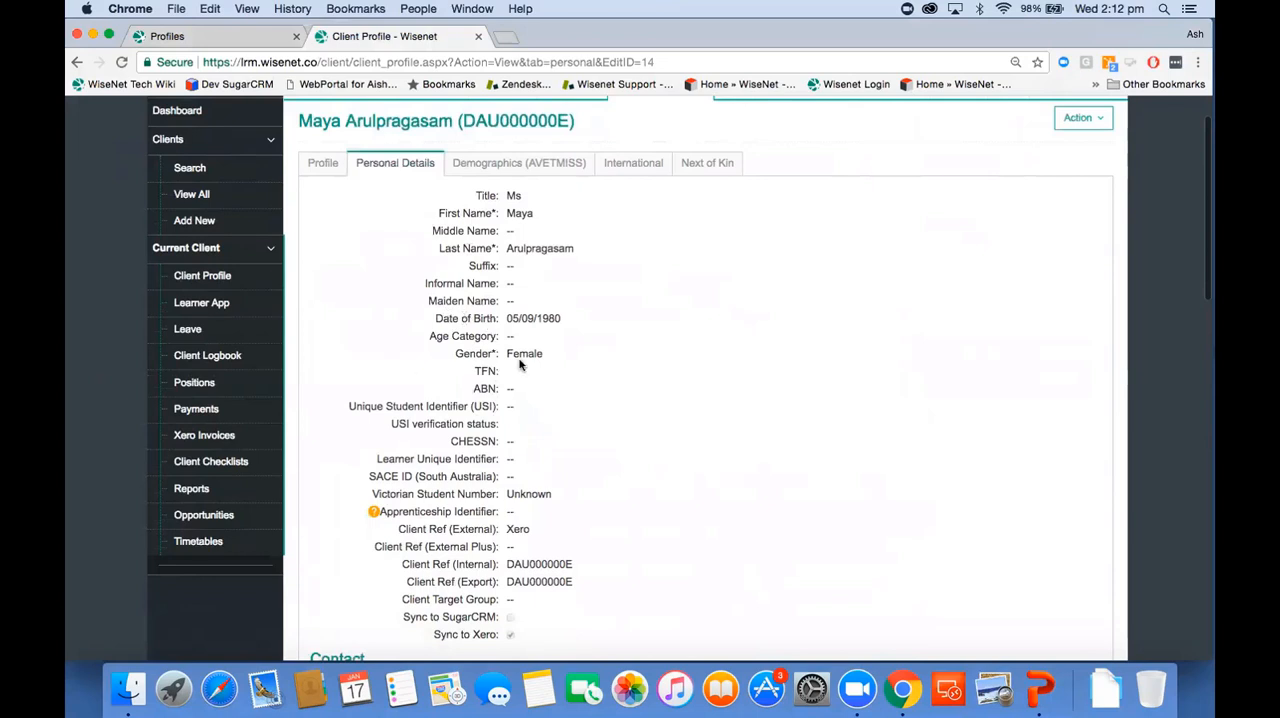
drag(349, 408, 519, 413)
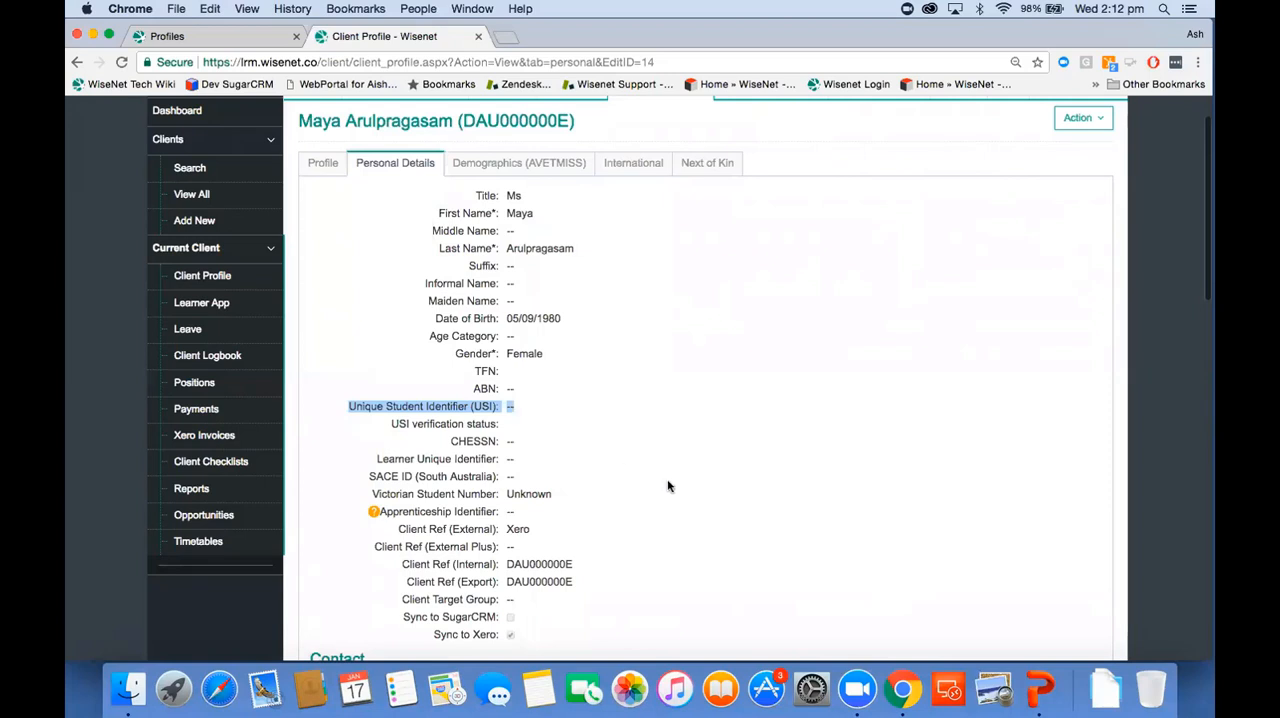
scroll(684, 491, down, 5)
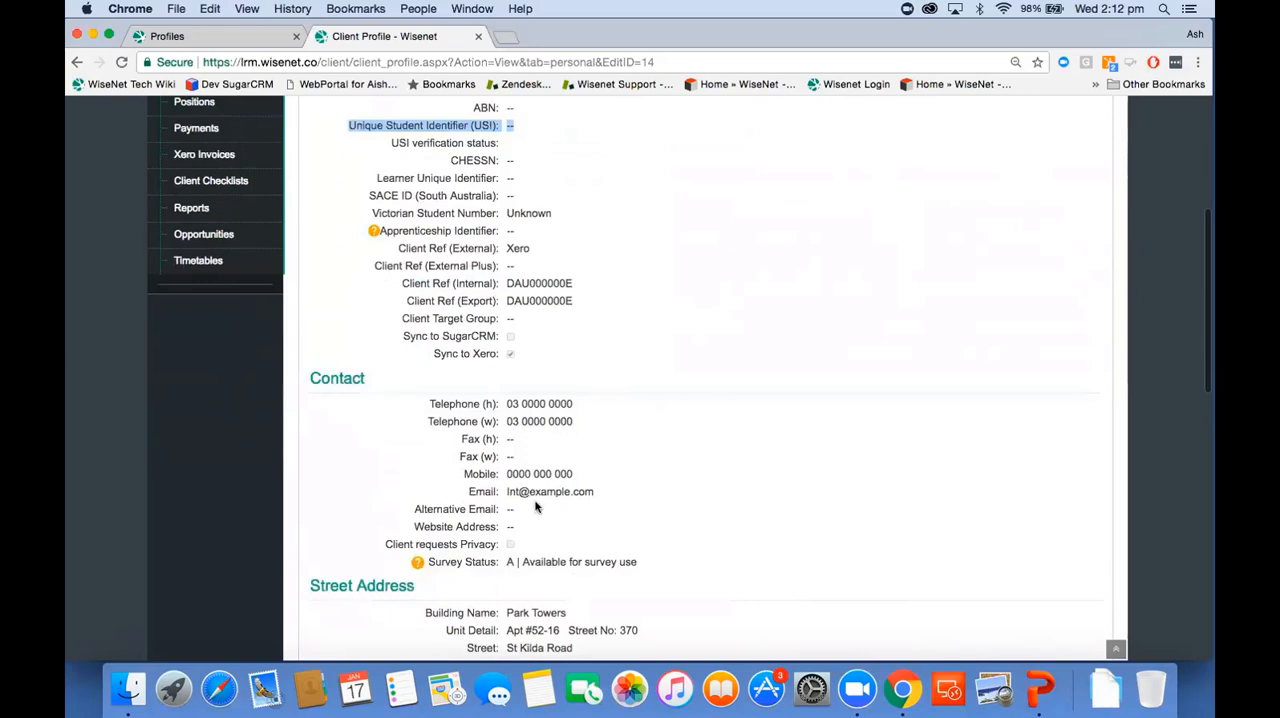
scroll(535, 507, down, 5)
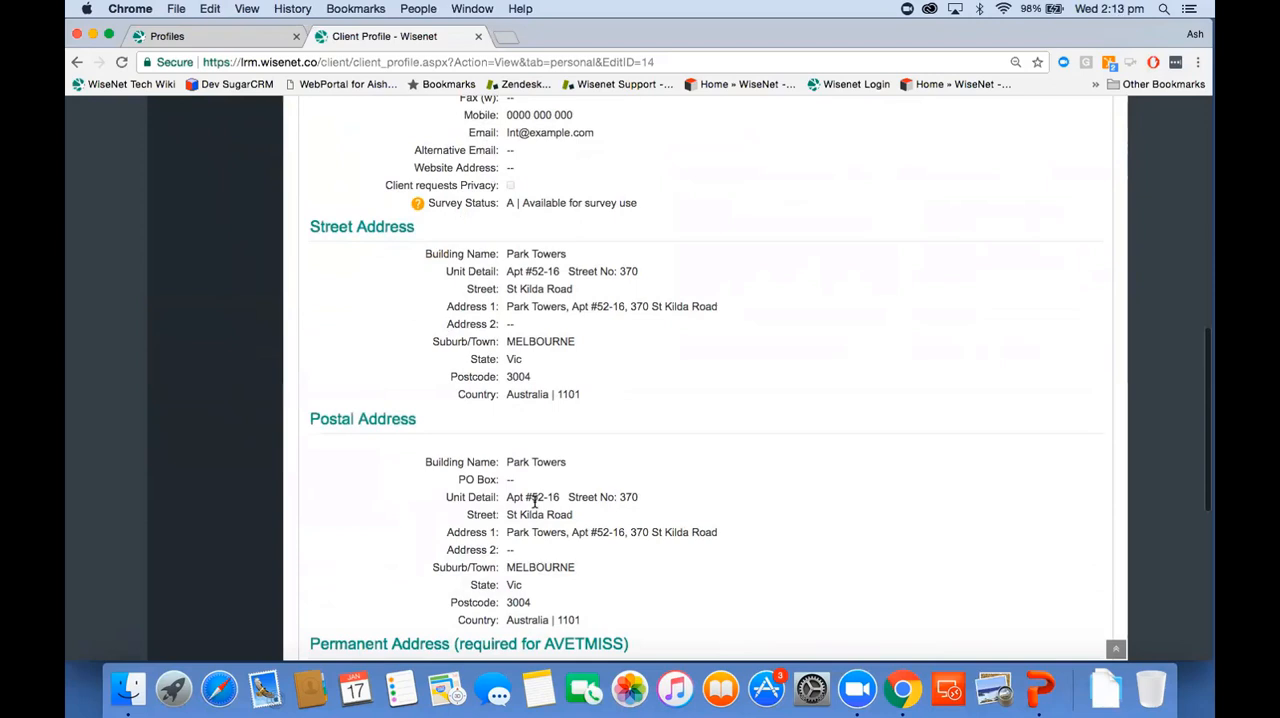
scroll(626, 440, down, 3)
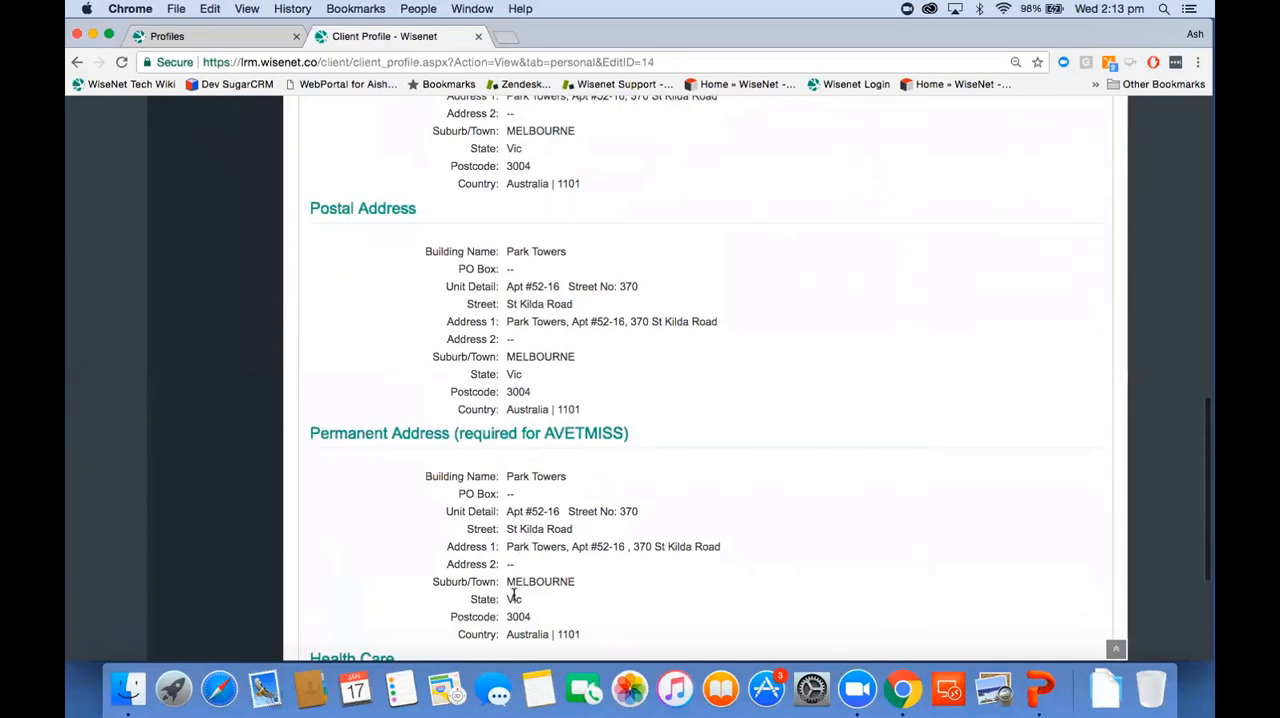
scroll(650, 457, up, 3)
scroll(650, 457, up, 10)
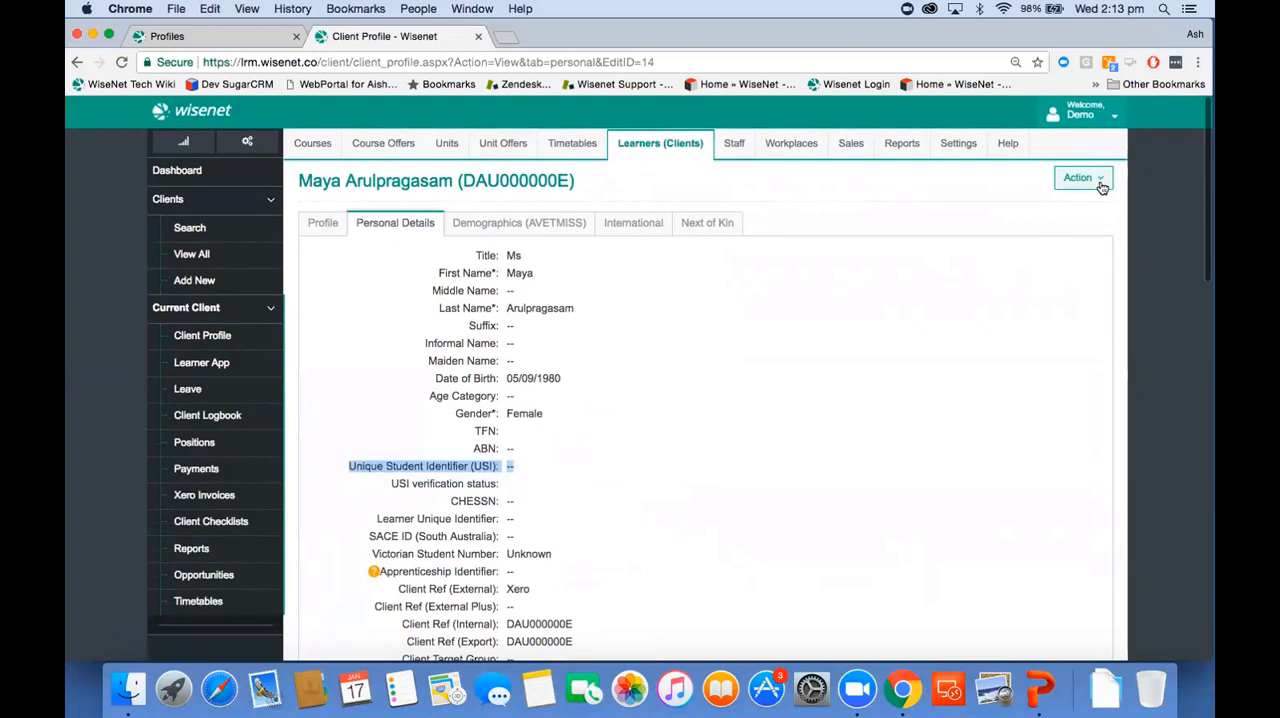
Step: Open the learner's personal details for editing and examine the street, postal and permanent address fields
click(1100, 184)
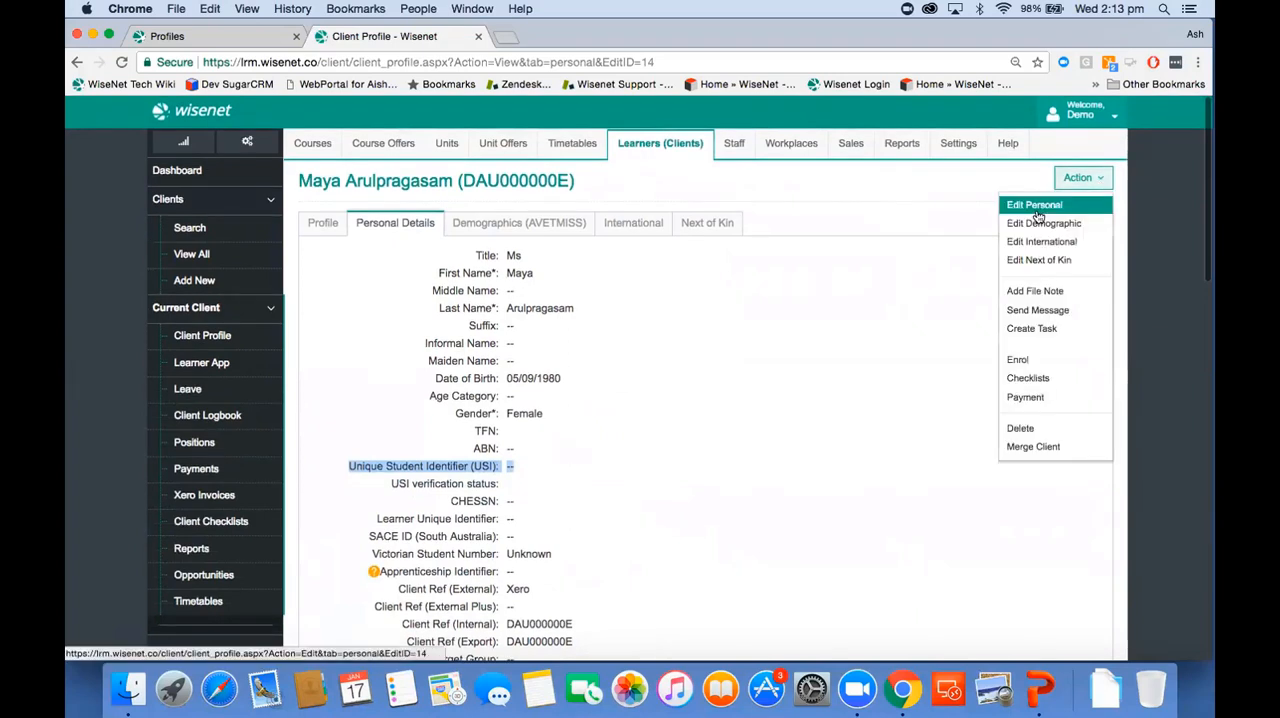
click(1036, 210)
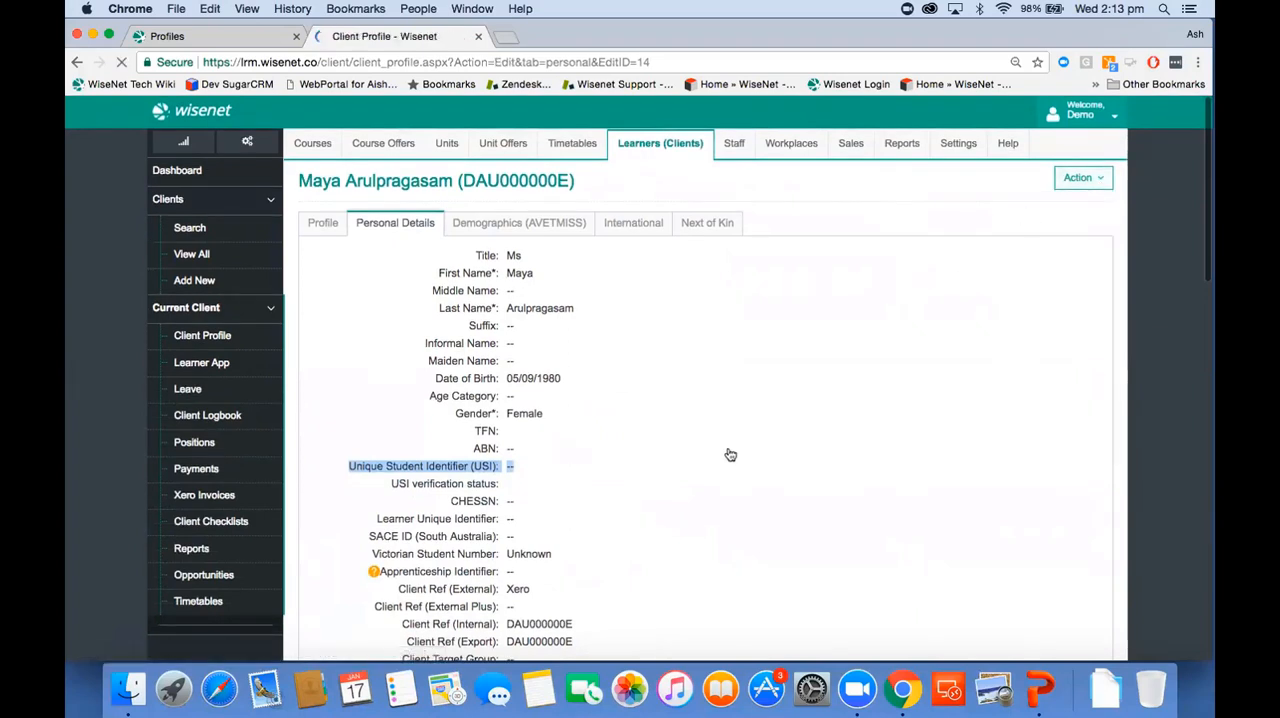
scroll(729, 453, down, 10)
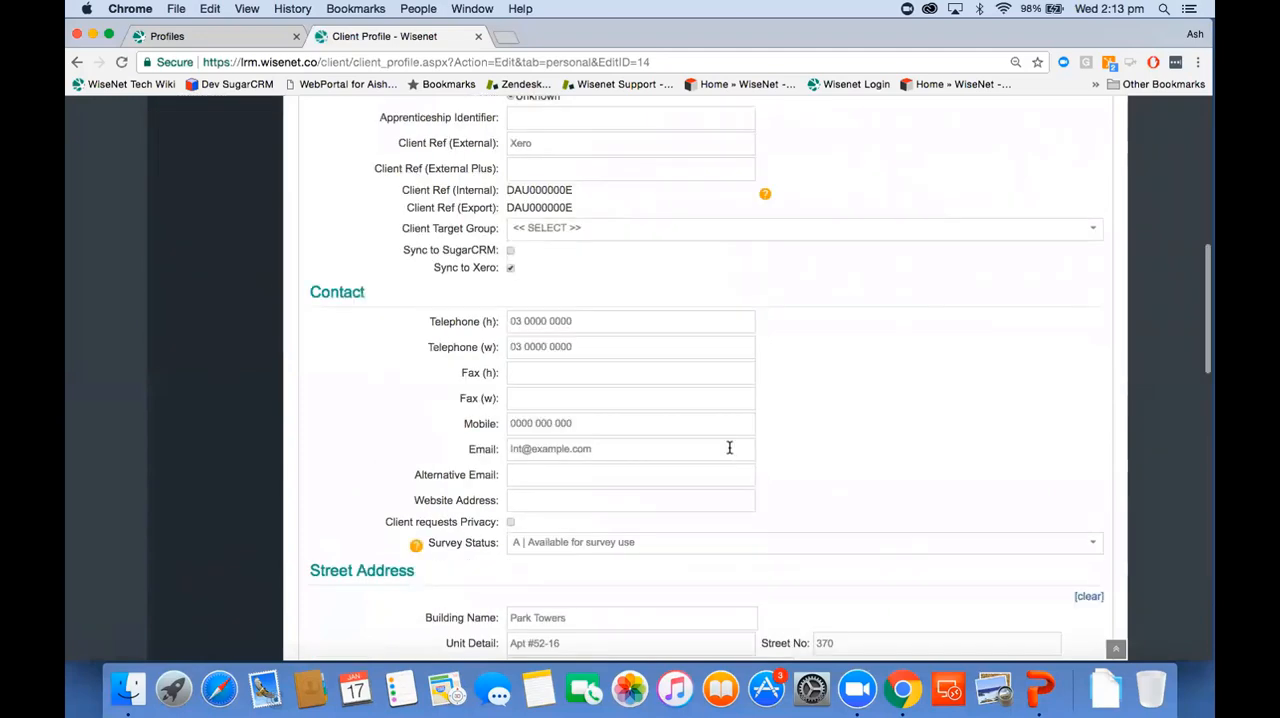
scroll(729, 445, down, 8)
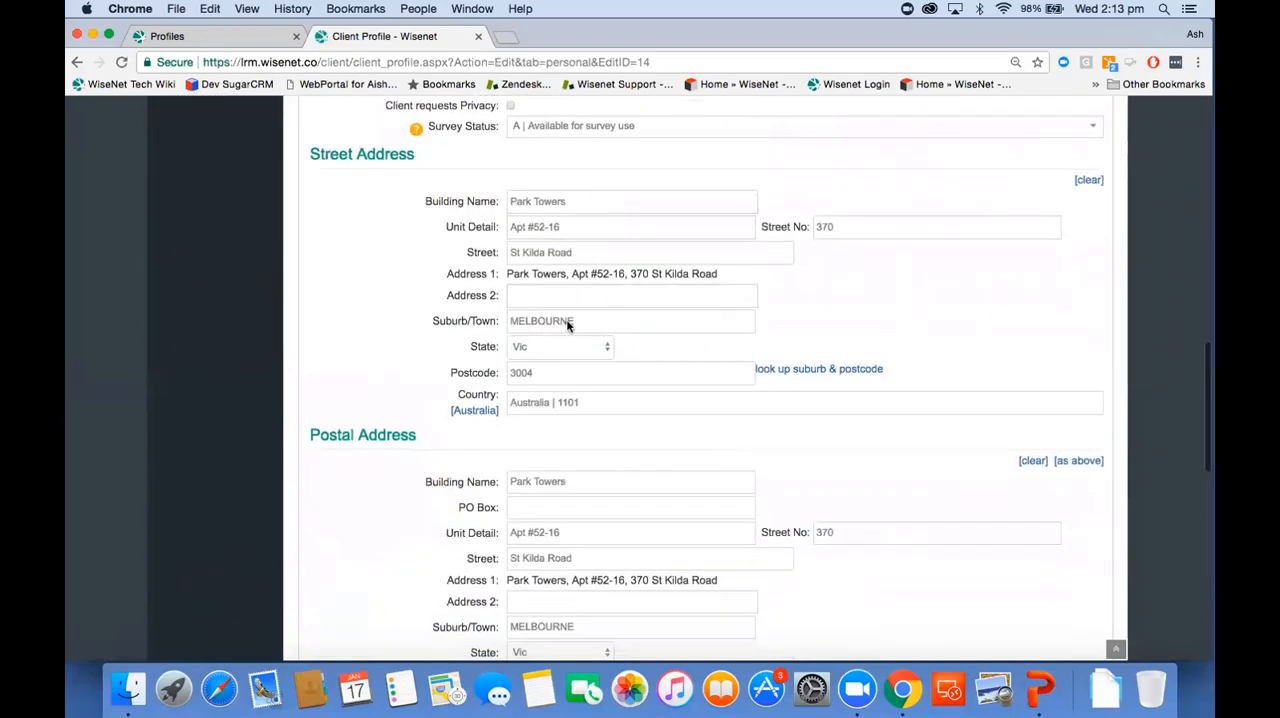
scroll(587, 342, down, 5)
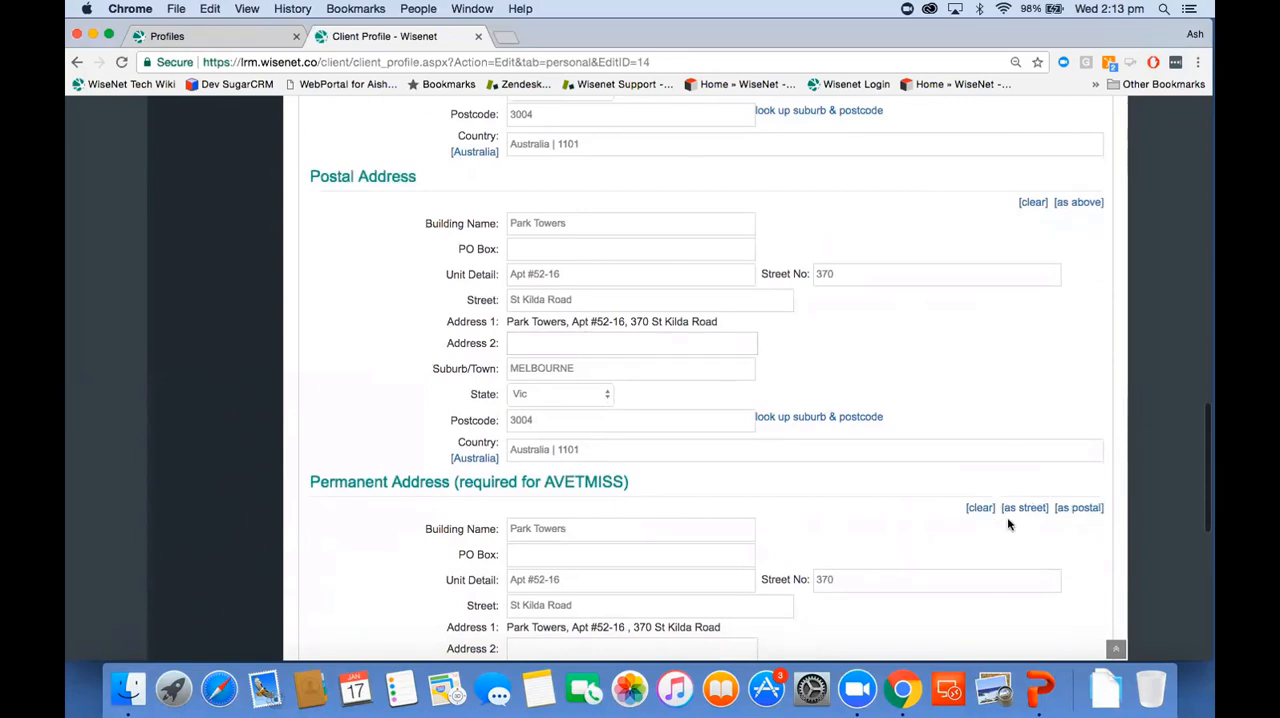
scroll(894, 343, up, 2)
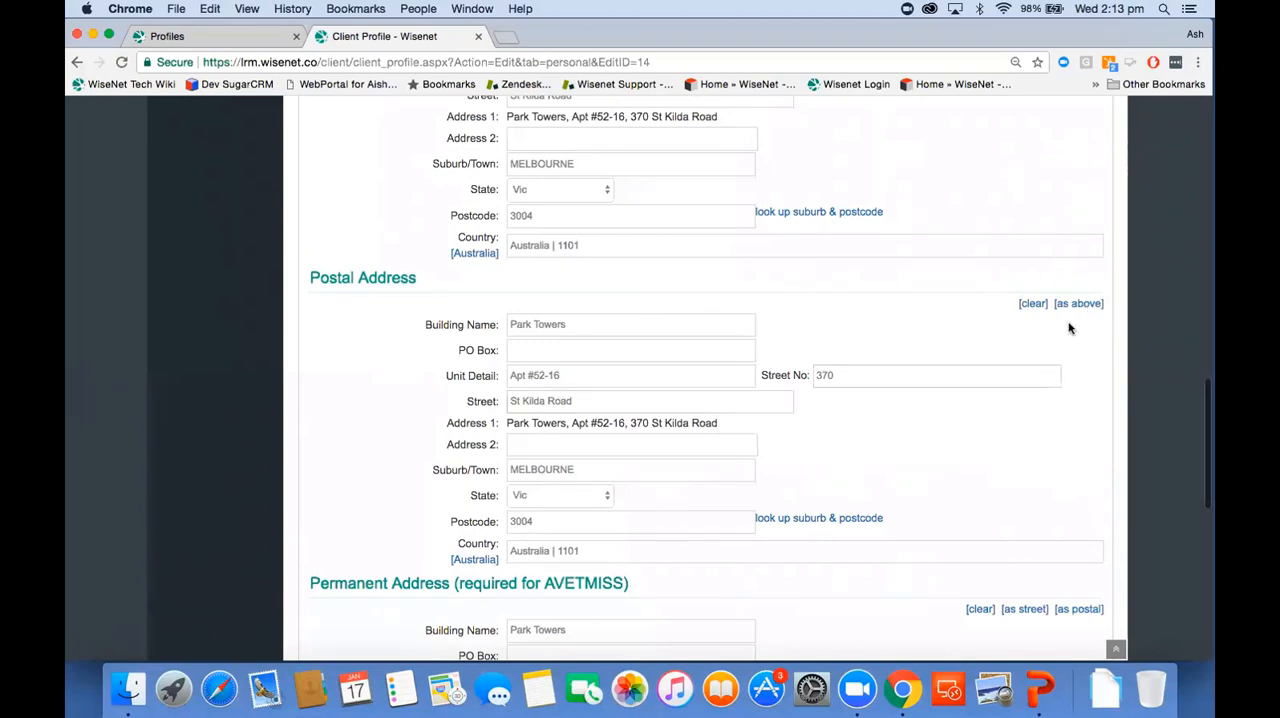
scroll(1069, 328, up, 3)
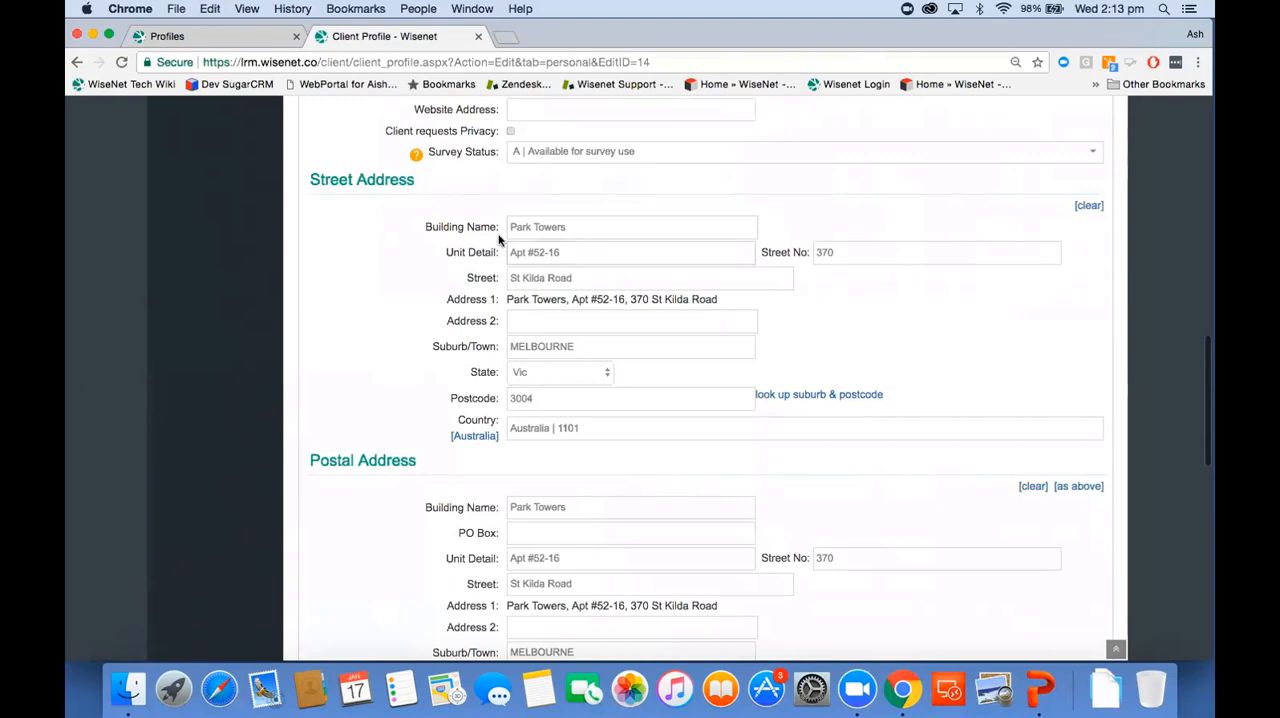
scroll(411, 289, down, 5)
scroll(411, 289, up, 15)
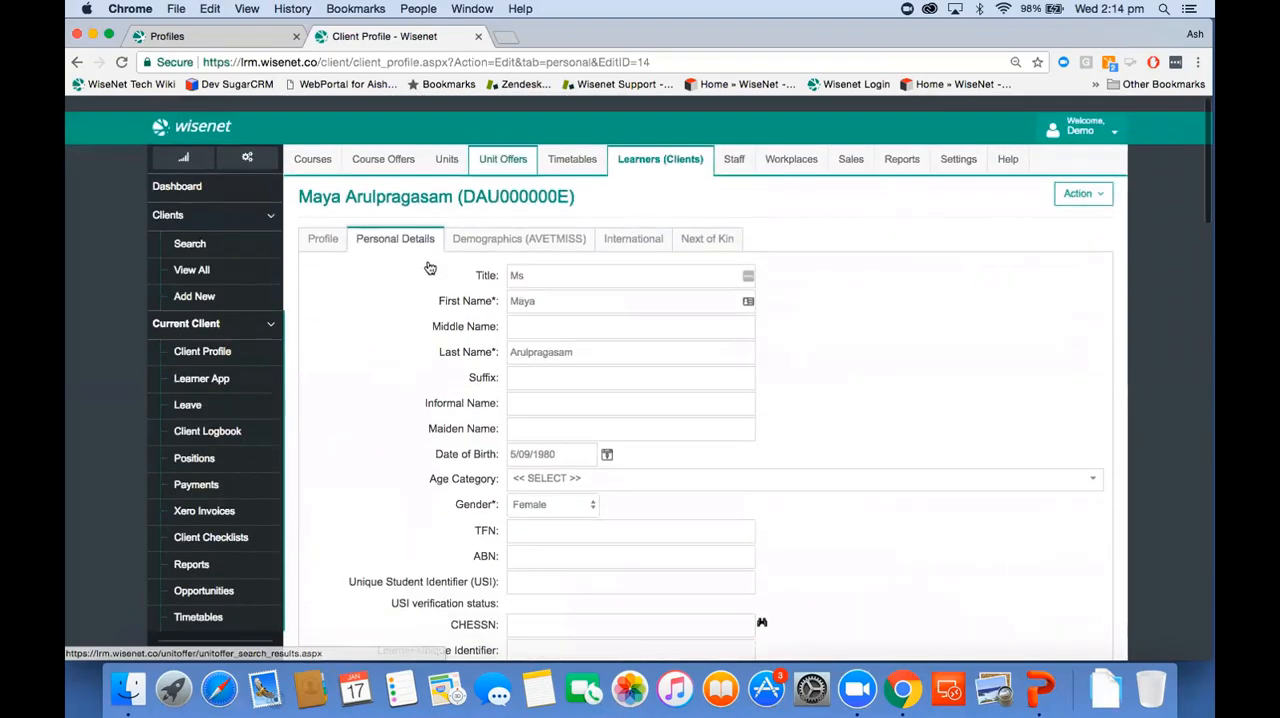
Step: Review the learner's AVETMISS demographics, from employment status and schooling to language, disability and indigenous status
click(531, 228)
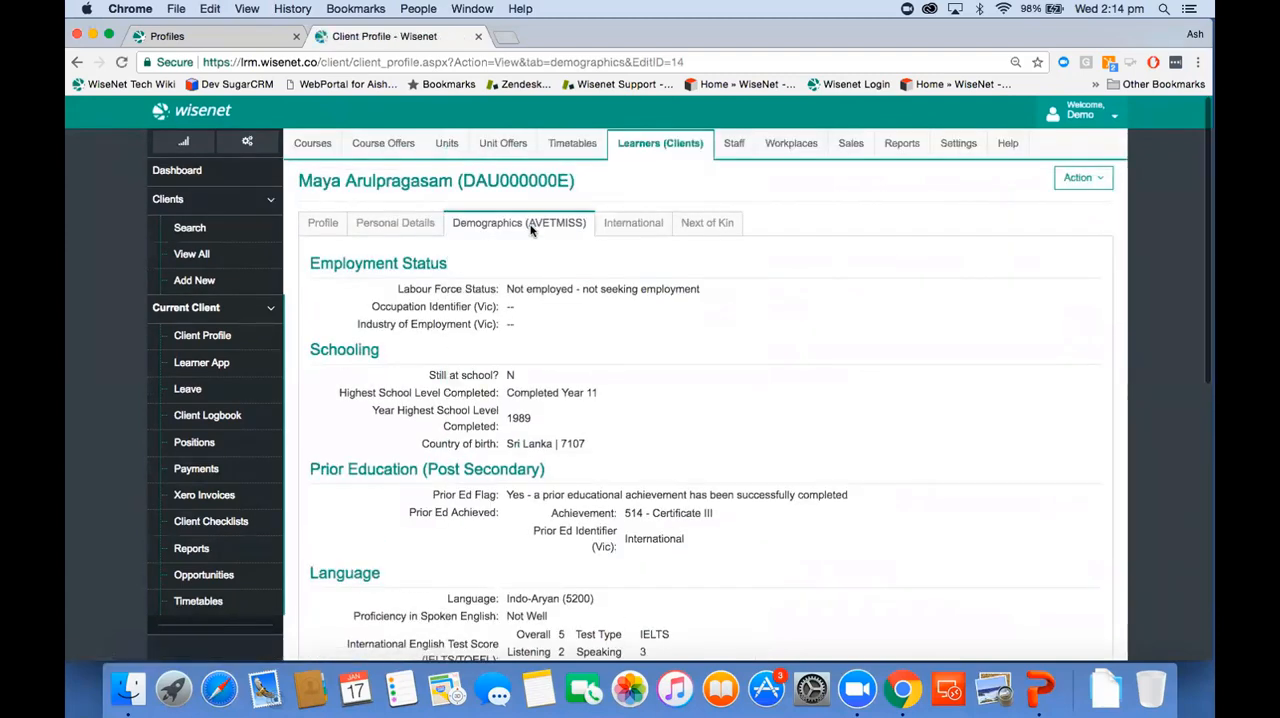
scroll(613, 436, down, 3)
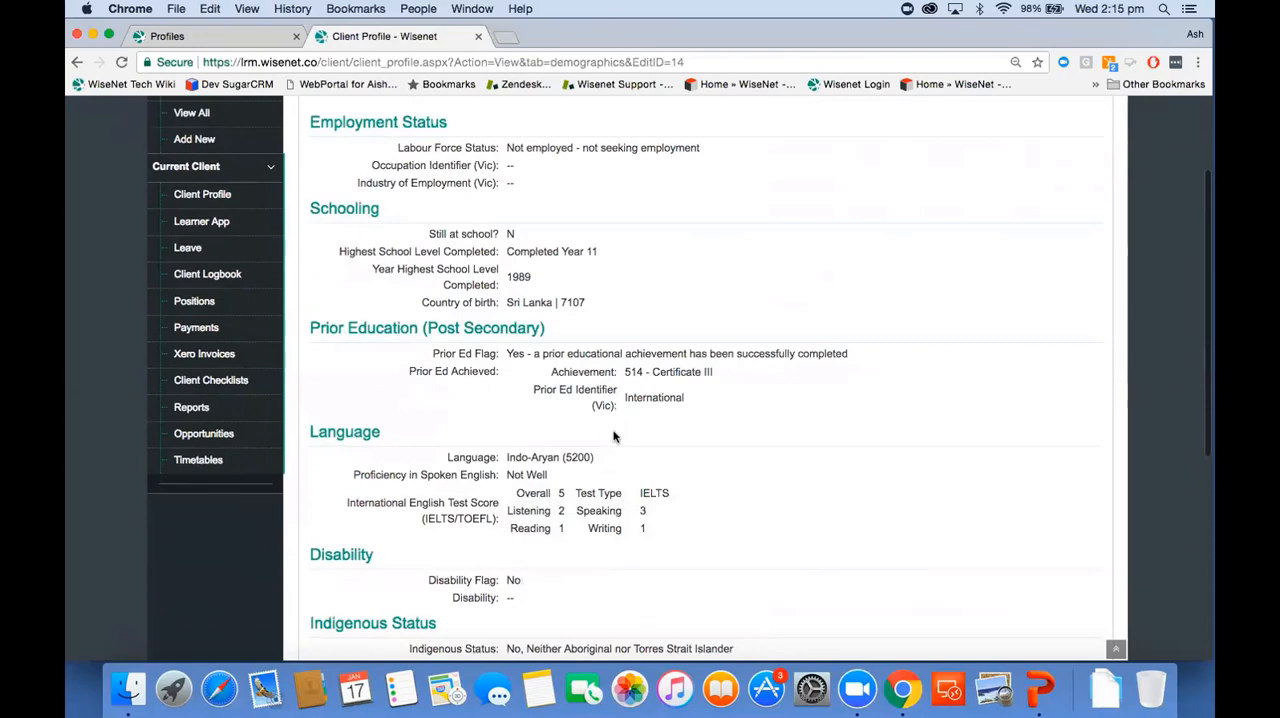
scroll(614, 436, down, 5)
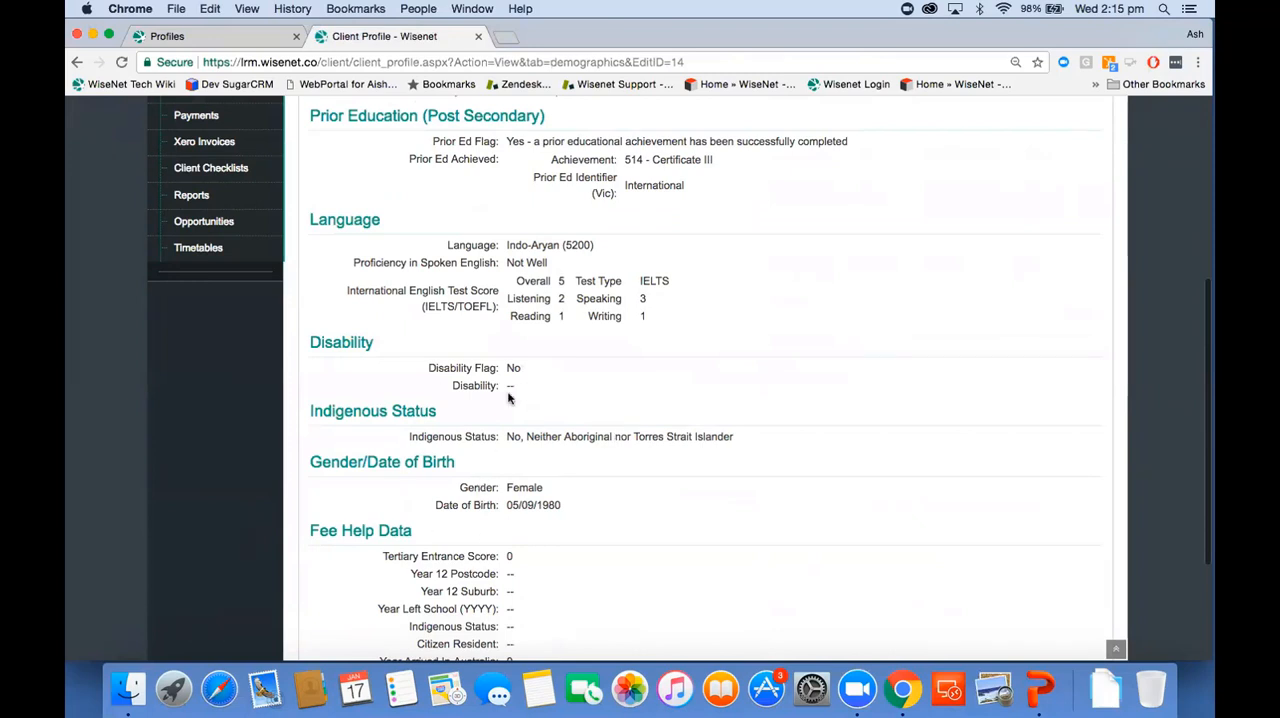
scroll(508, 398, up, 4)
scroll(508, 398, up, 4)
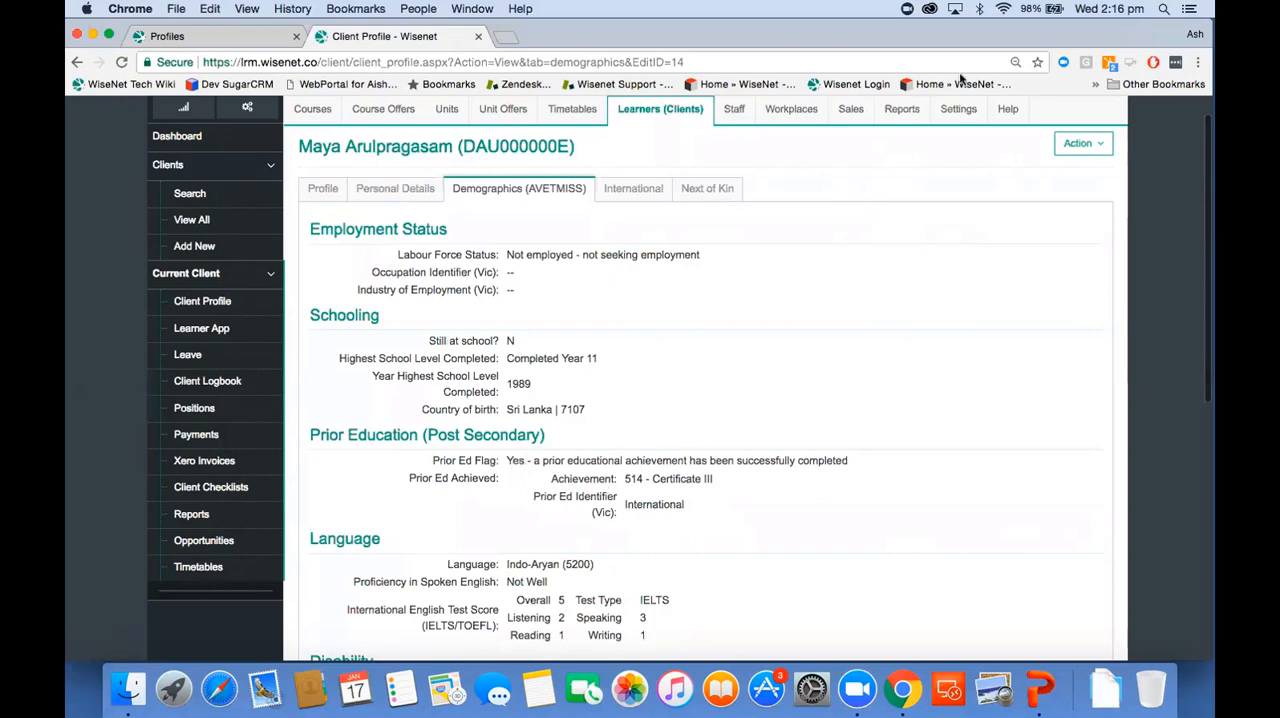
Step: Open the learner's AVETMISS demographics for editing and look through the editable fields
click(1067, 140)
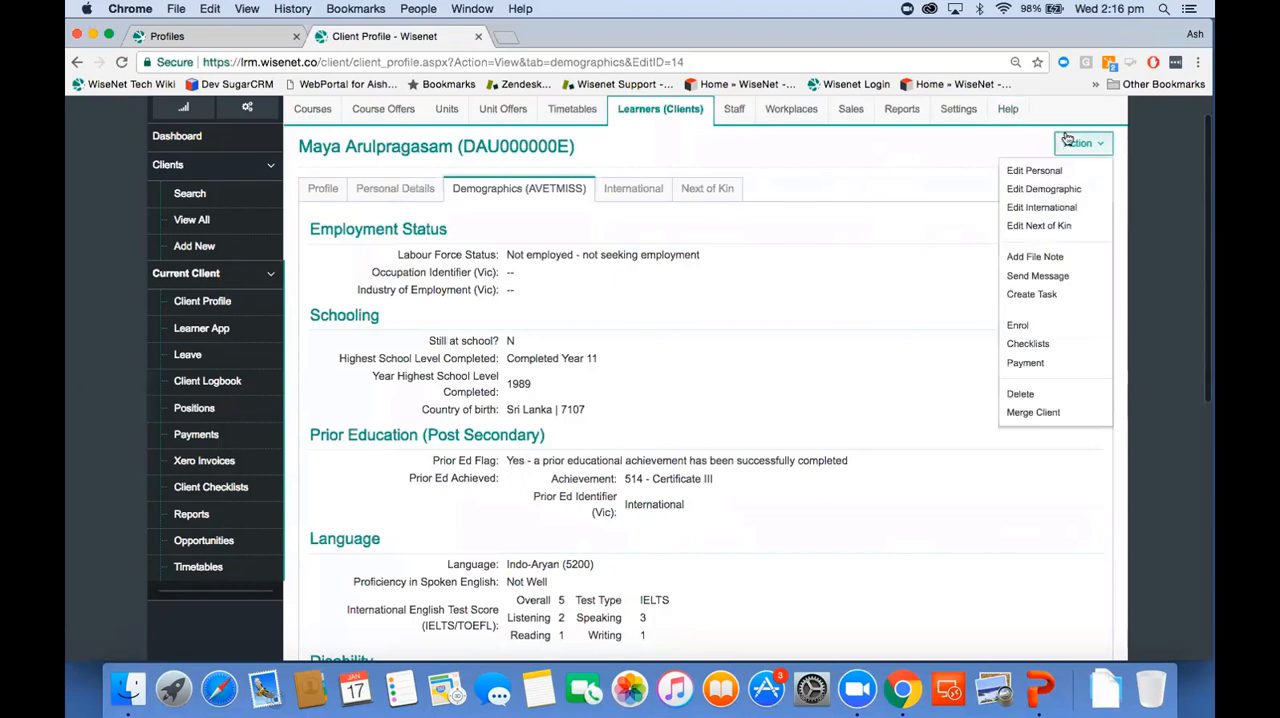
click(1050, 189)
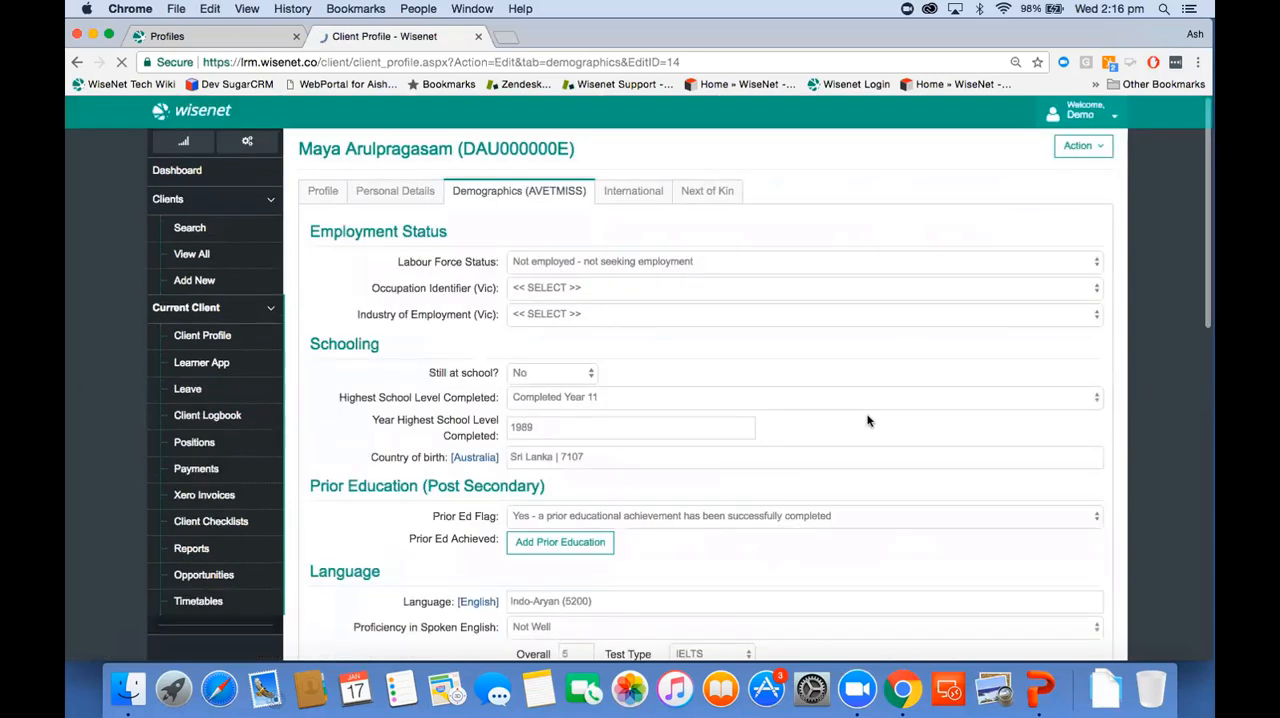
scroll(866, 414, down, 1)
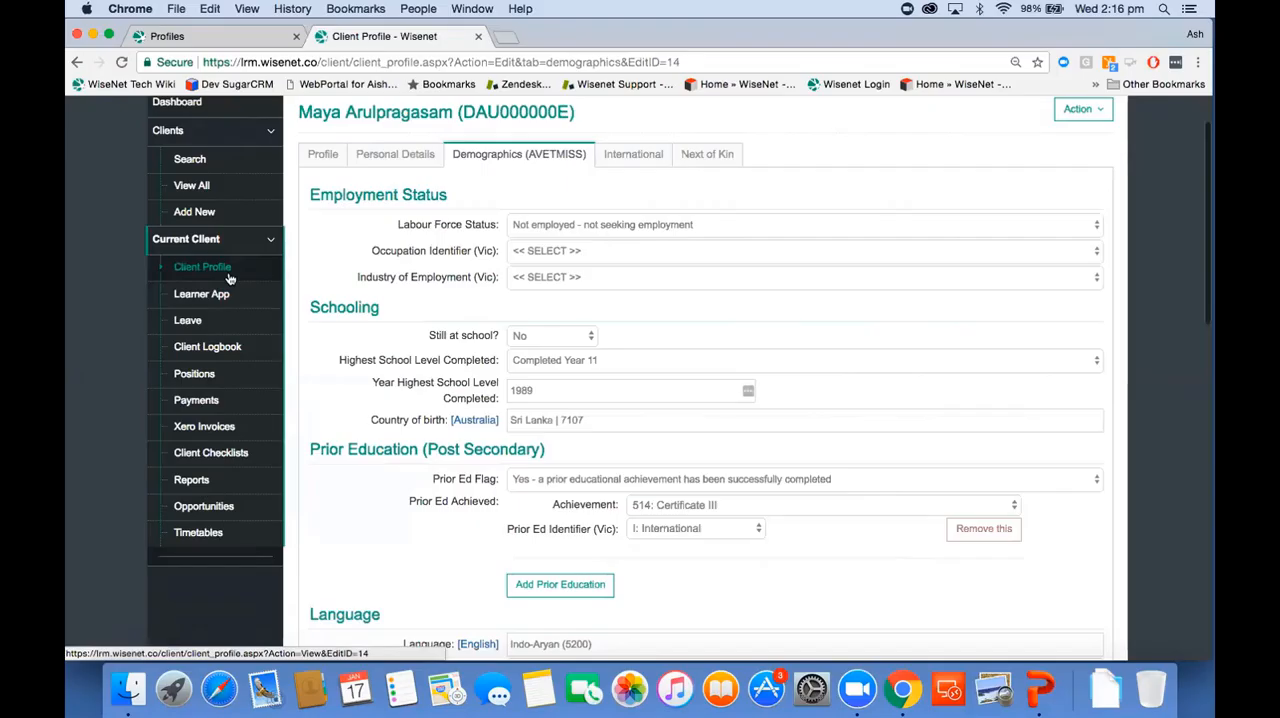
Step: Return to the learner's profile and open the VET Student Loans VIC Advanced Diploma of Accounting enrolment
click(229, 279)
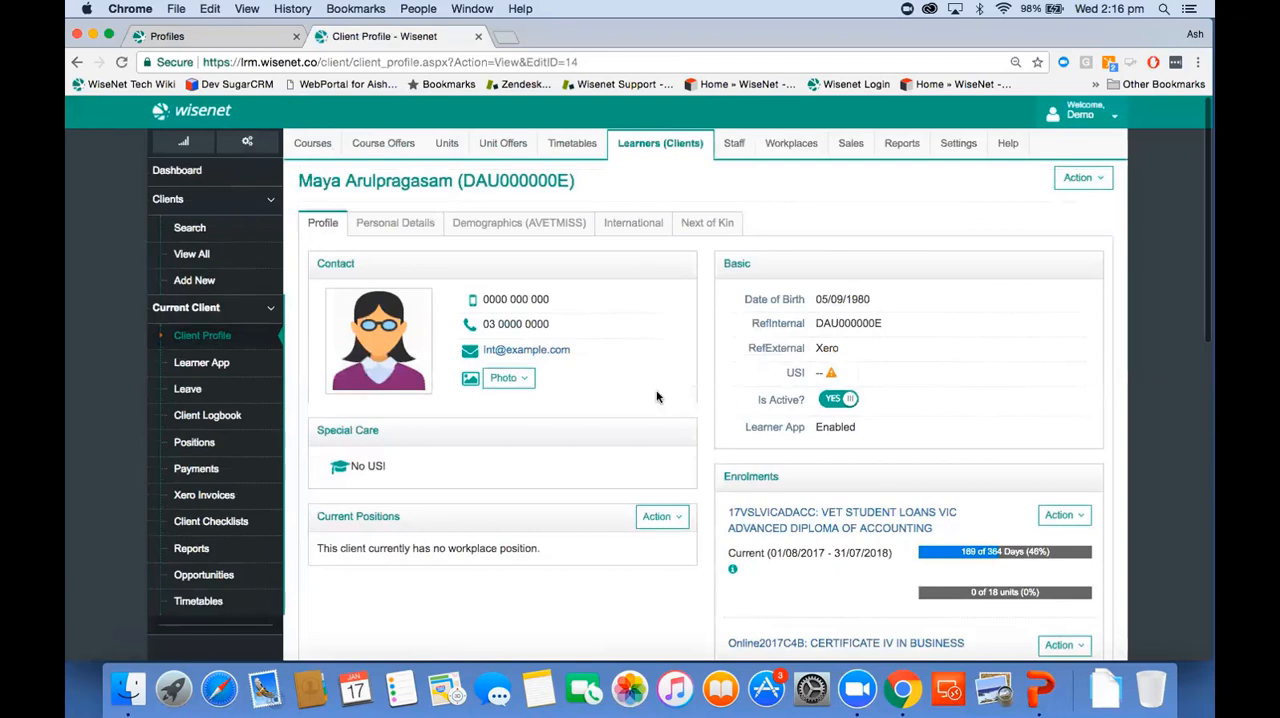
scroll(663, 397, down, 5)
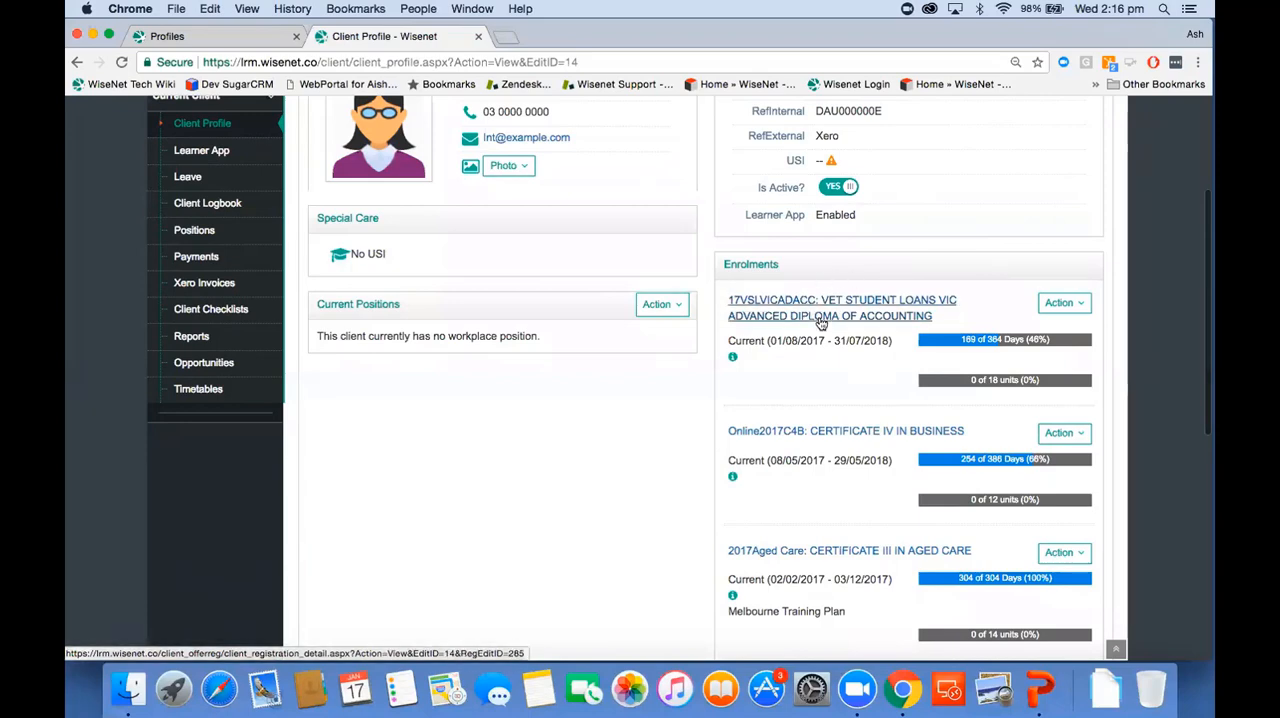
click(820, 316)
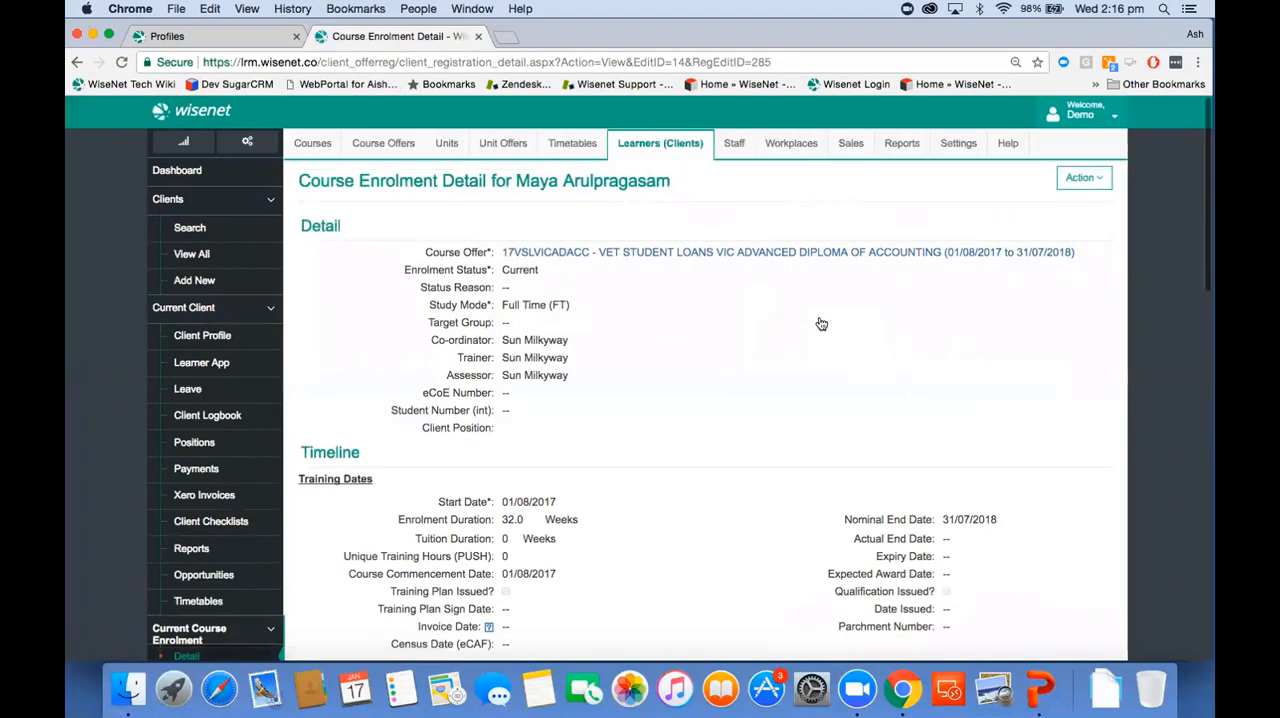
Step: Examine the course enrolment's general details, training dates, compliance fields, VET Student Loans section and other data
scroll(821, 324, down, 3)
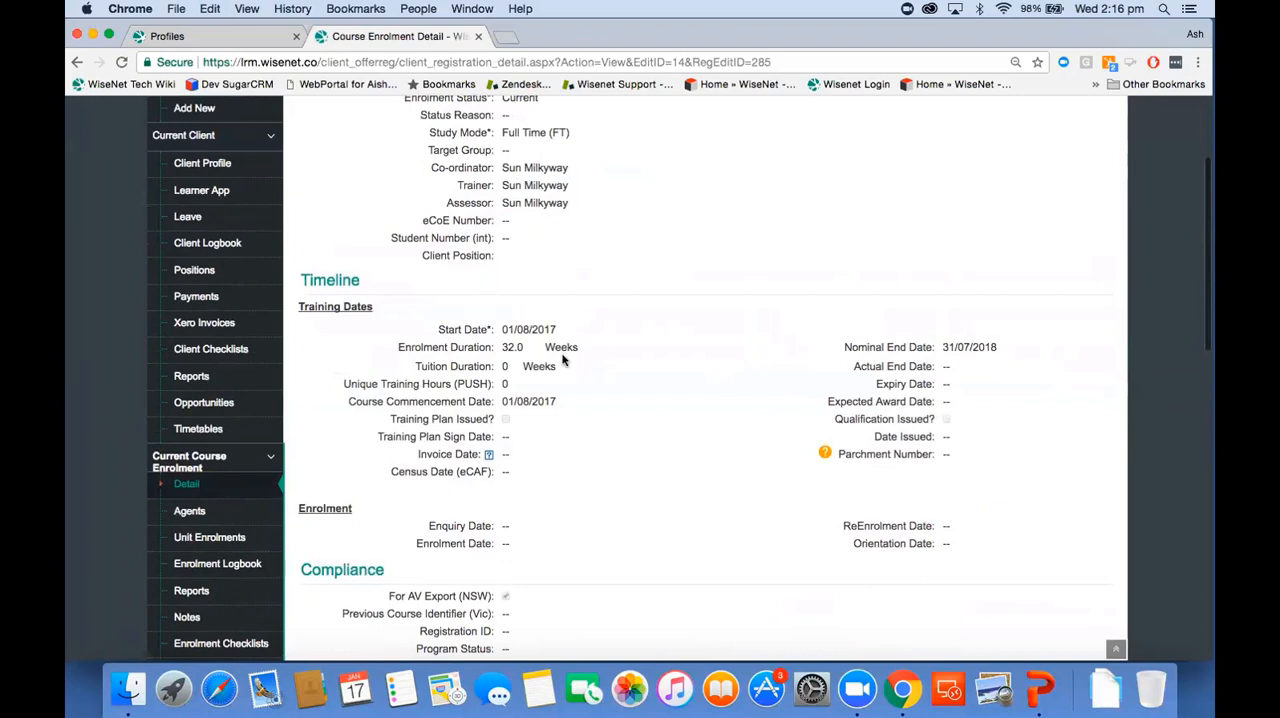
scroll(500, 560, down, 3)
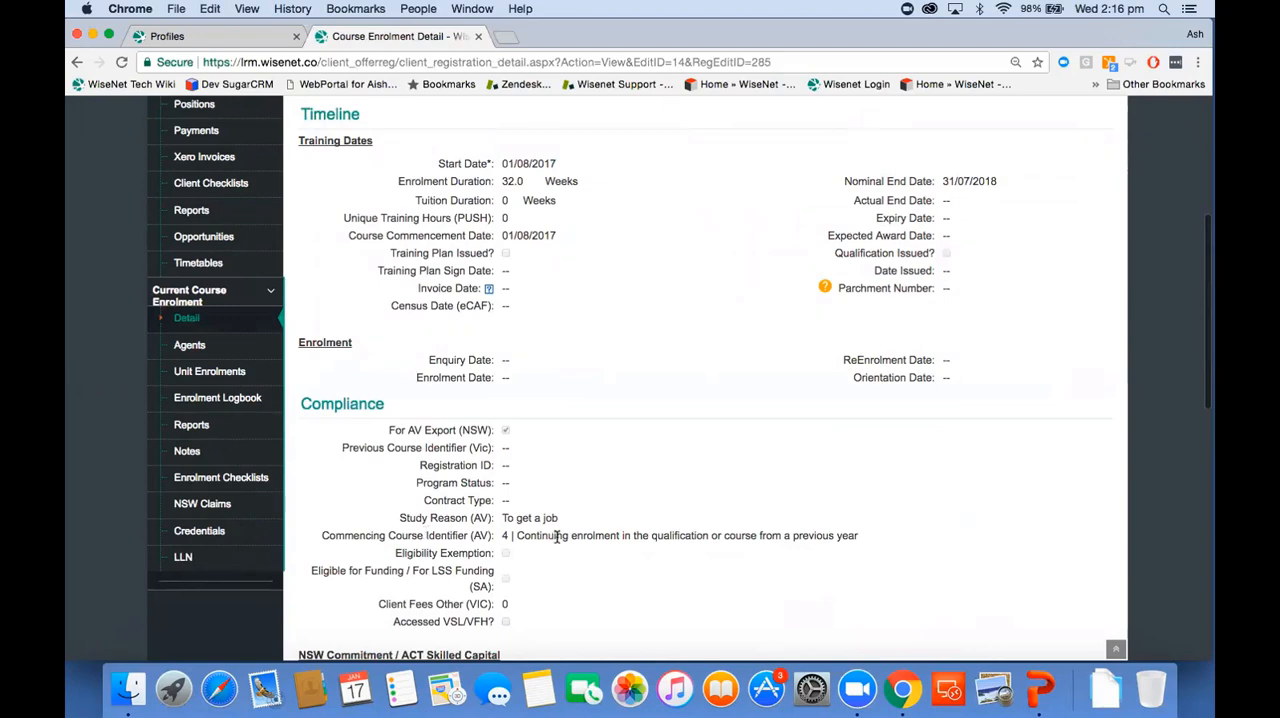
scroll(662, 449, down, 5)
scroll(662, 449, down, 5)
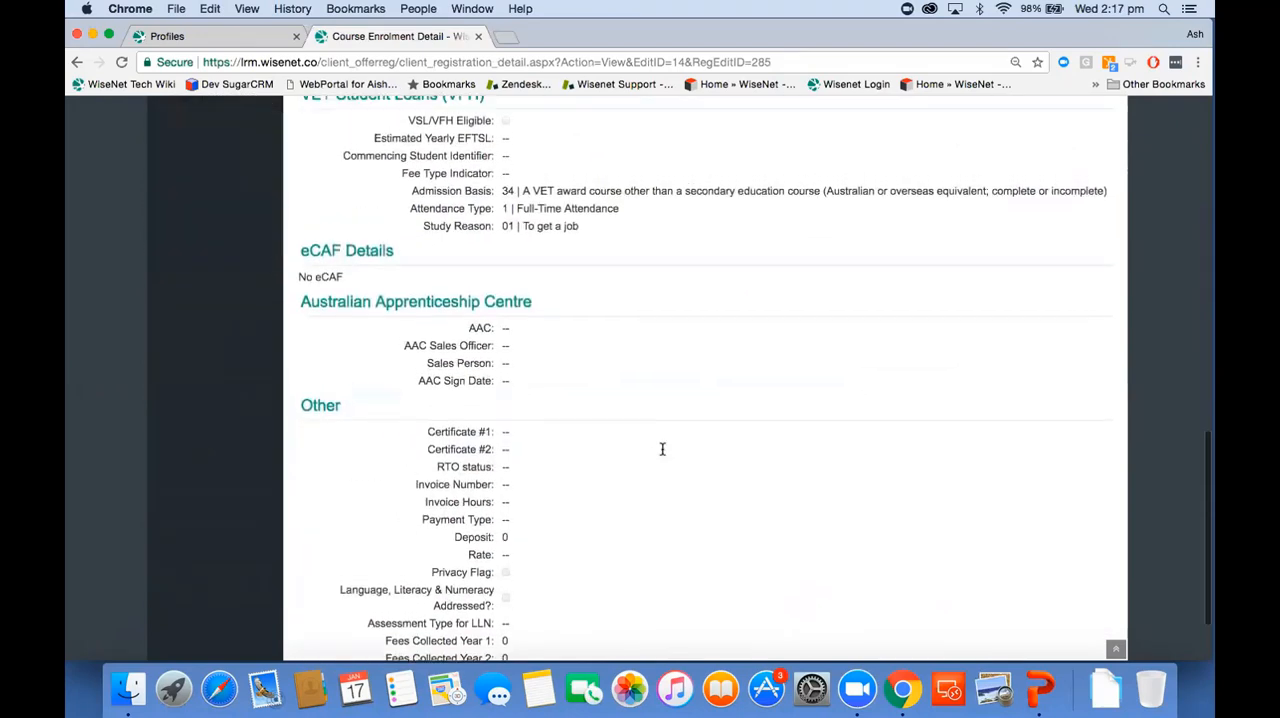
scroll(661, 454, up, 4)
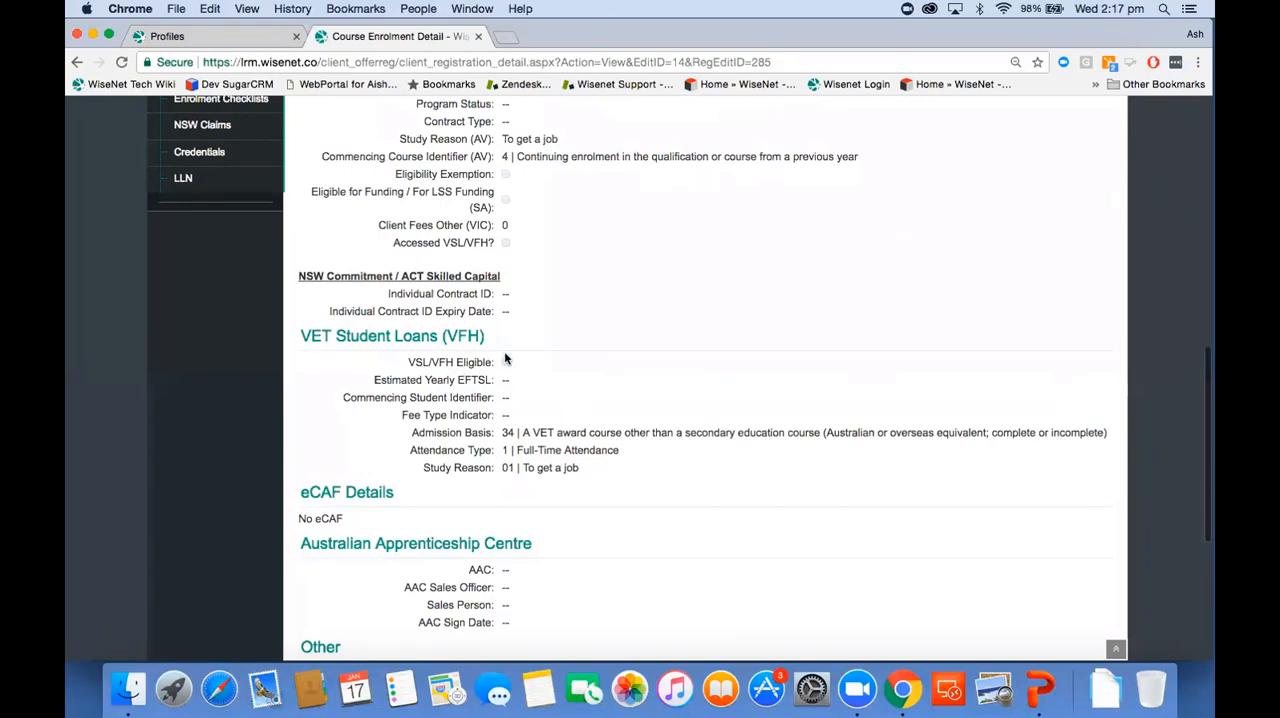
scroll(505, 359, up, 5)
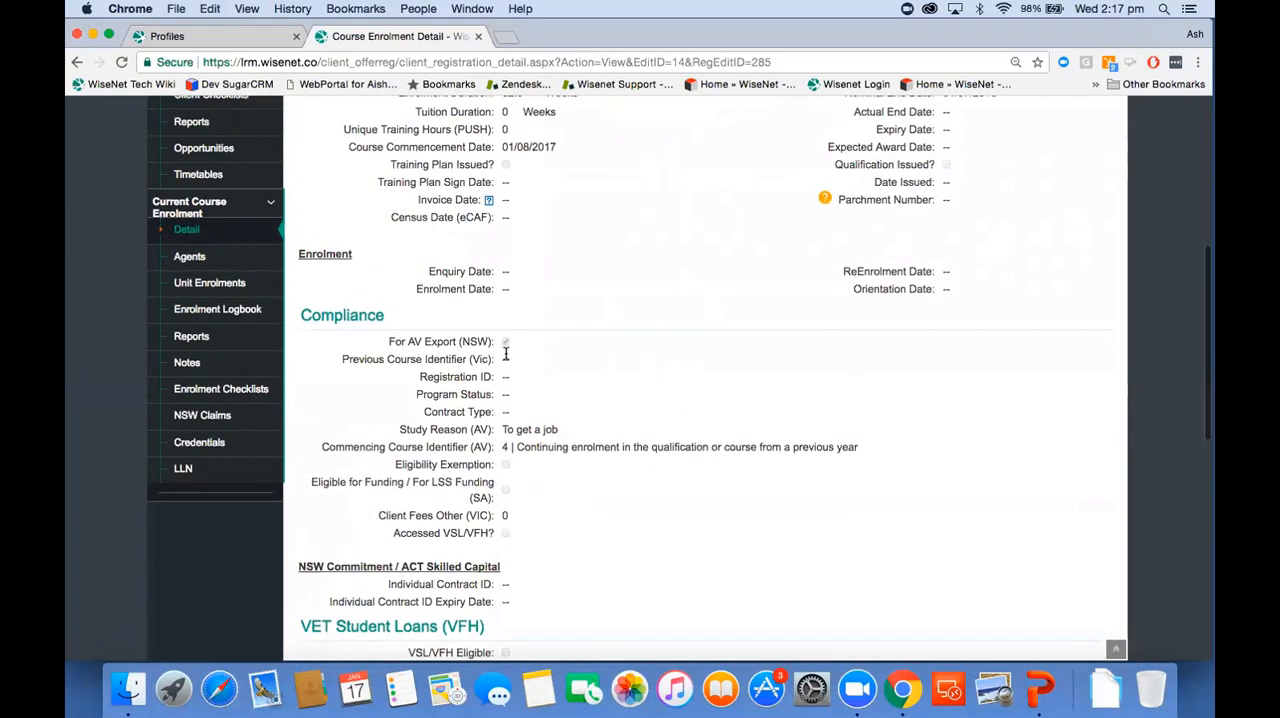
scroll(505, 355, up, 2)
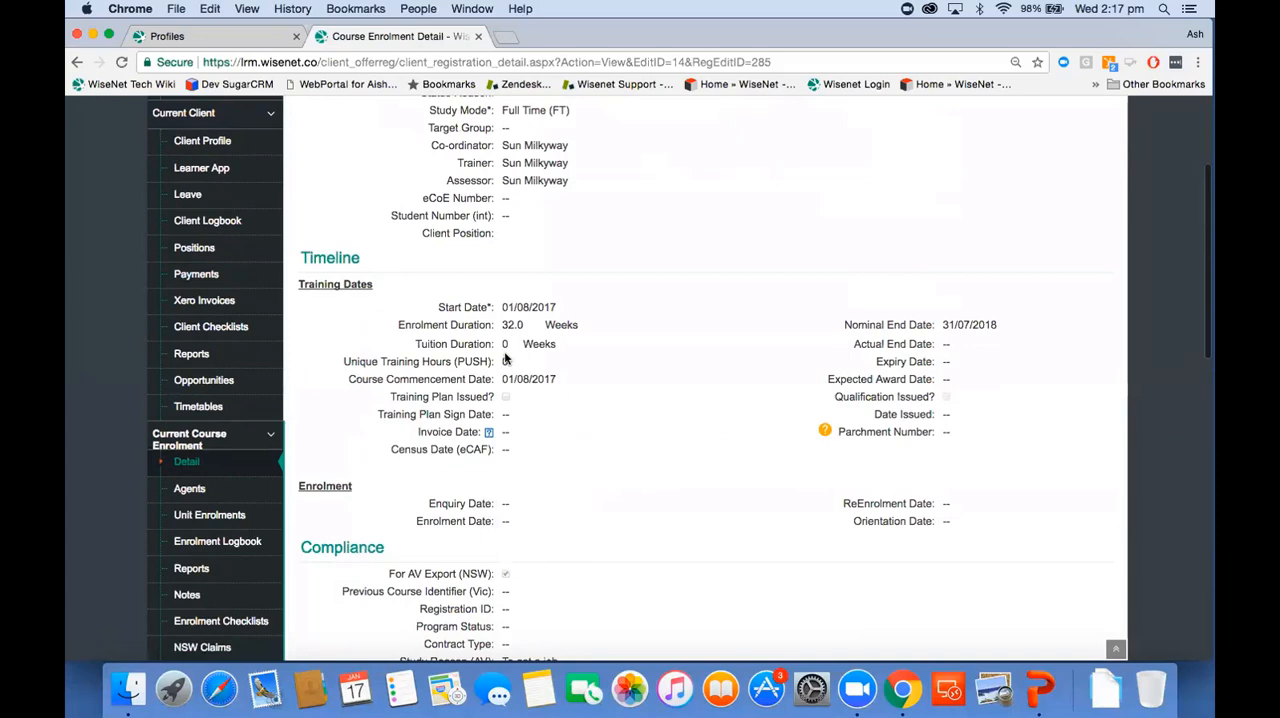
scroll(505, 359, up, 3)
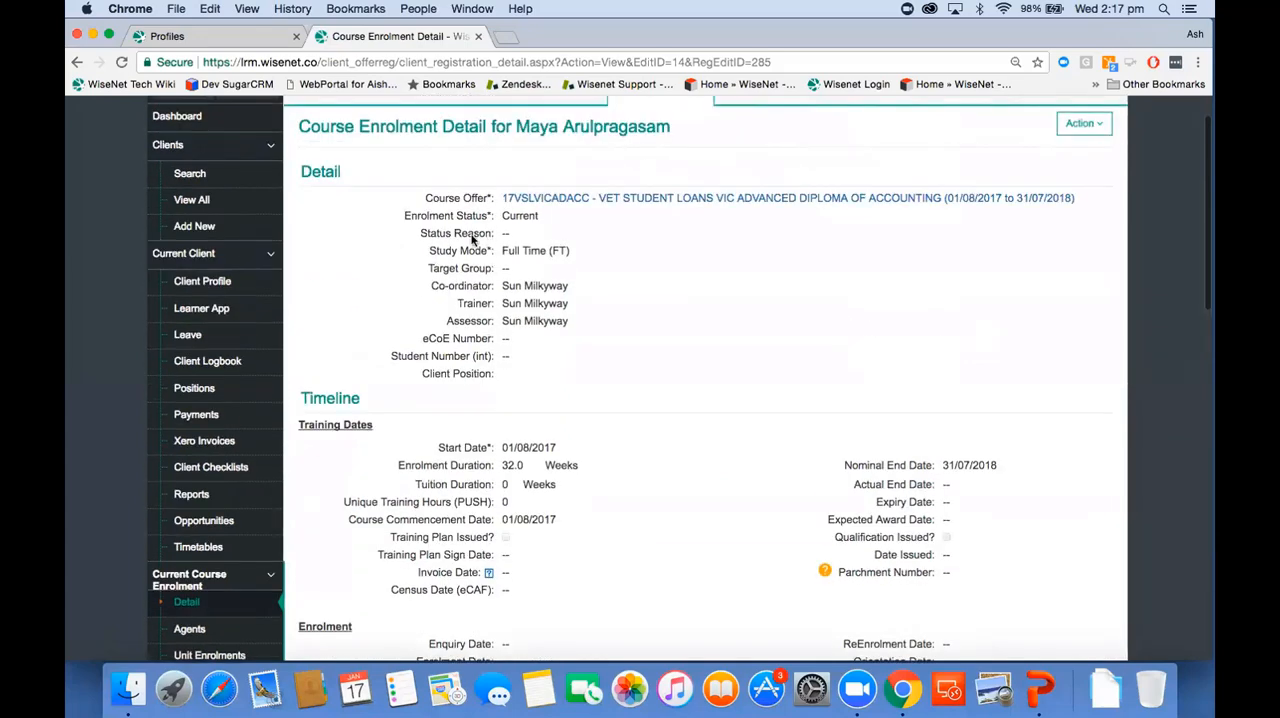
scroll(484, 289, down, 8)
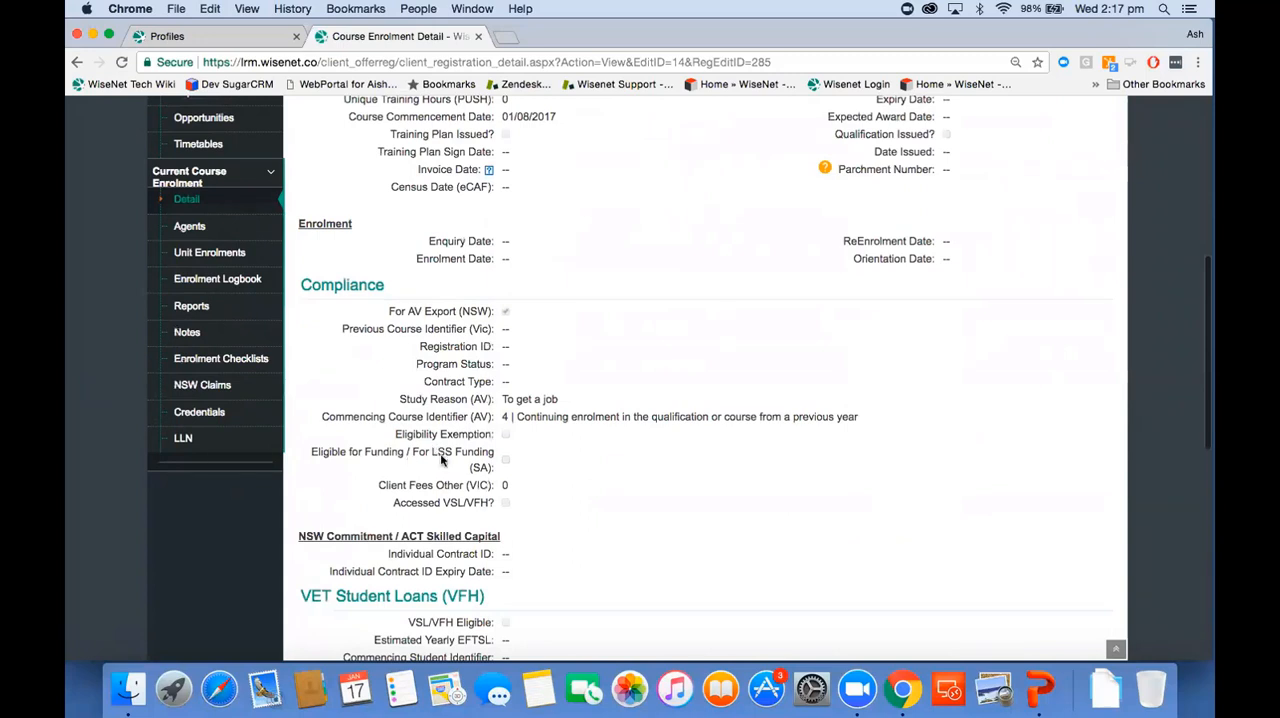
Step: Open the learner's unit enrolments and review the FNAMERC06A enrolment's outcome, dates, funding source and delivery mode details
click(244, 255)
scroll(446, 425, down, 1)
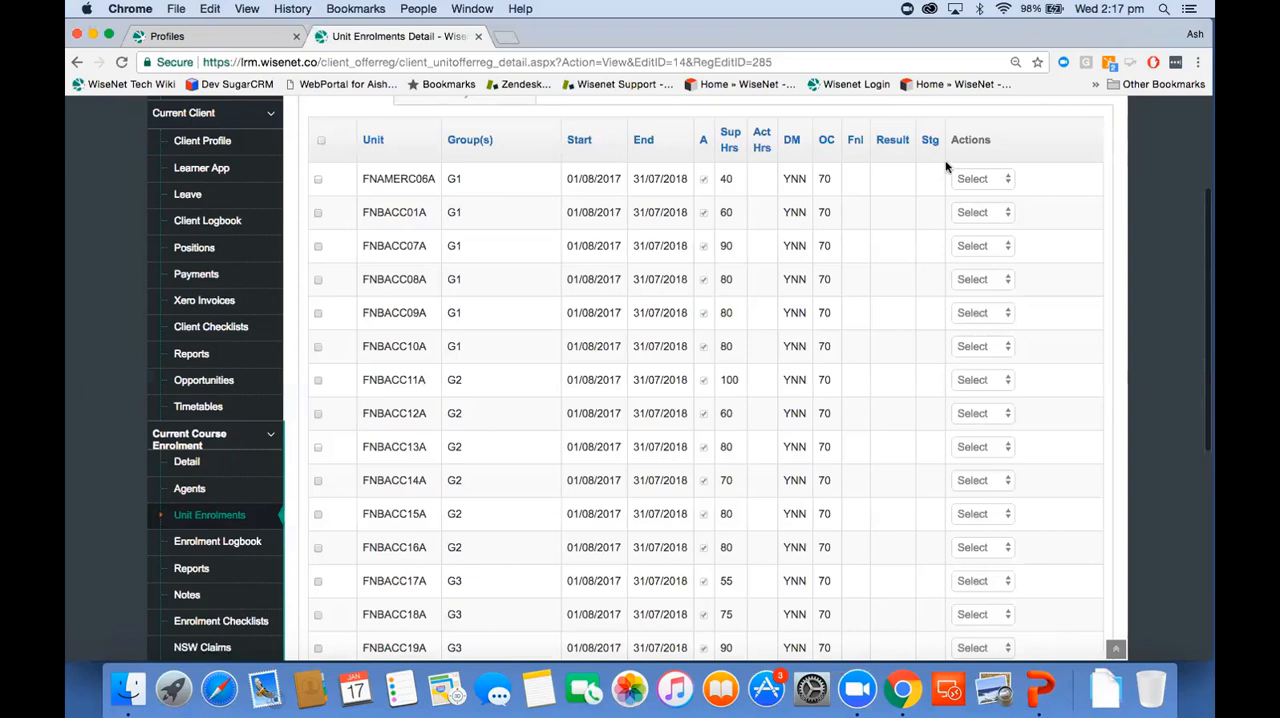
click(978, 179)
click(979, 196)
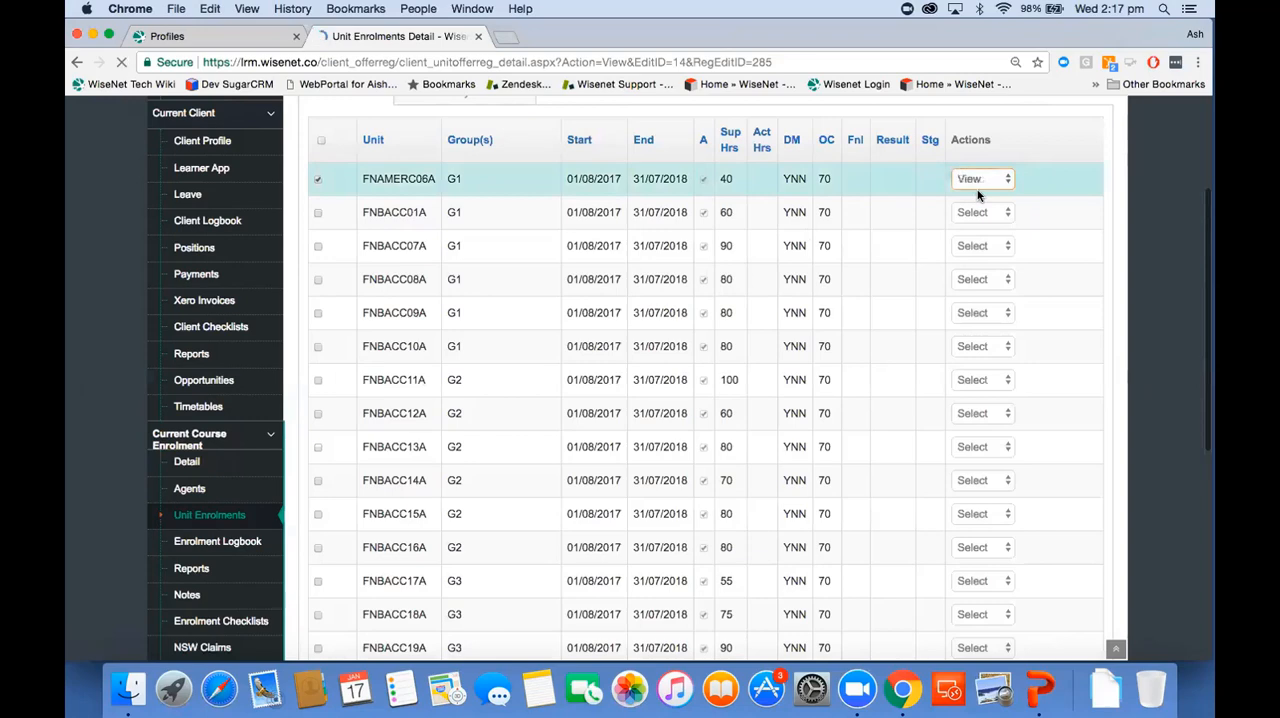
scroll(782, 462, down, 5)
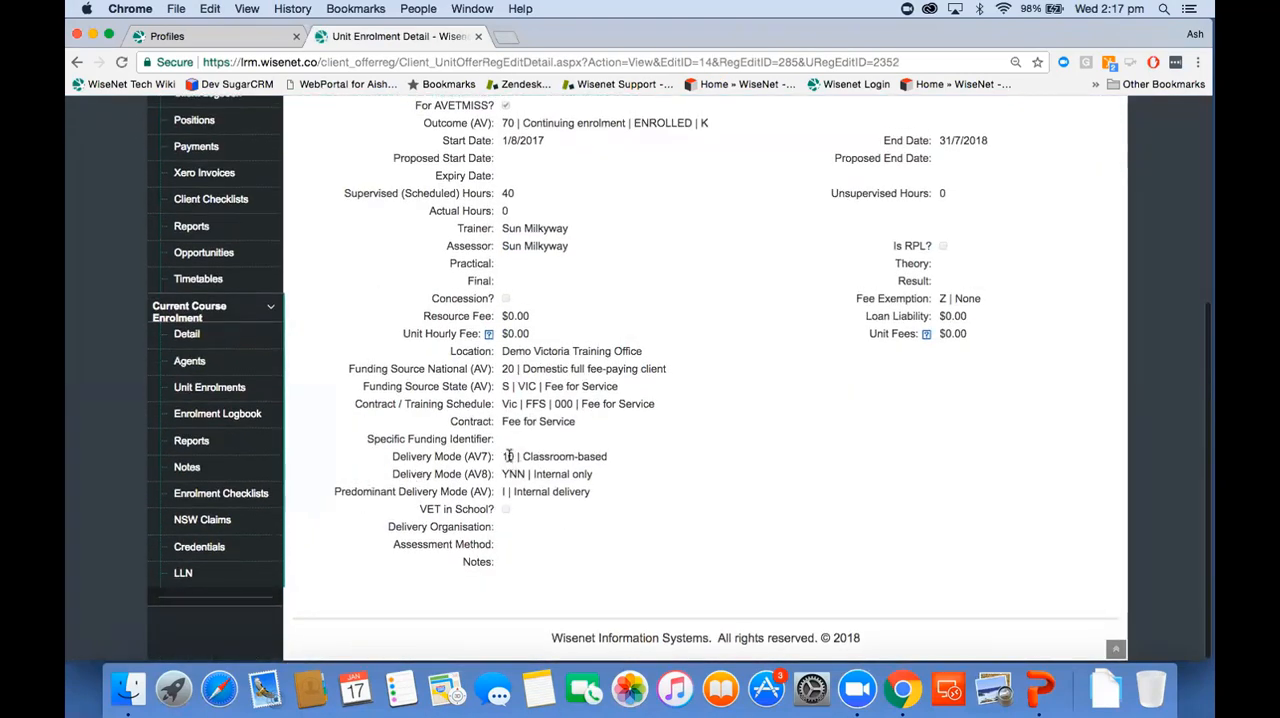
Step: Return to the learner's unit enrolments list and check the dates, supervised hours, delivery modes and outcome codes
click(242, 389)
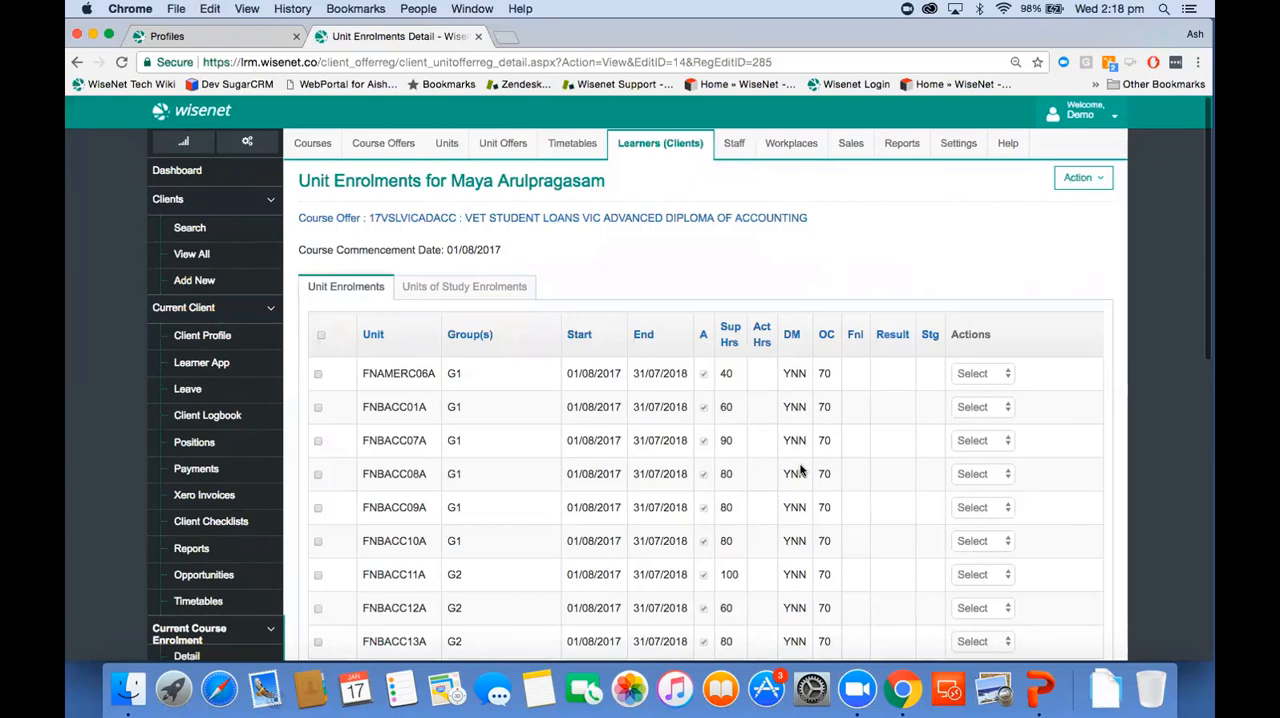
scroll(800, 470, down, 3)
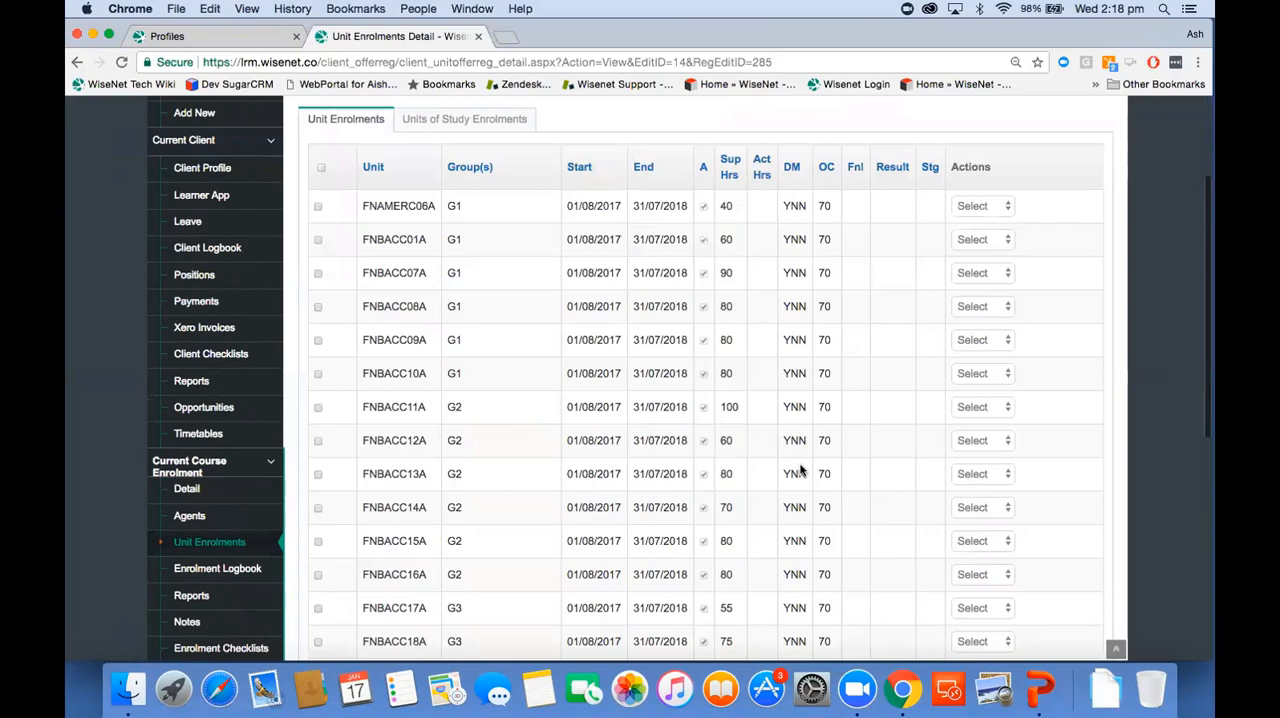
scroll(800, 470, up, 3)
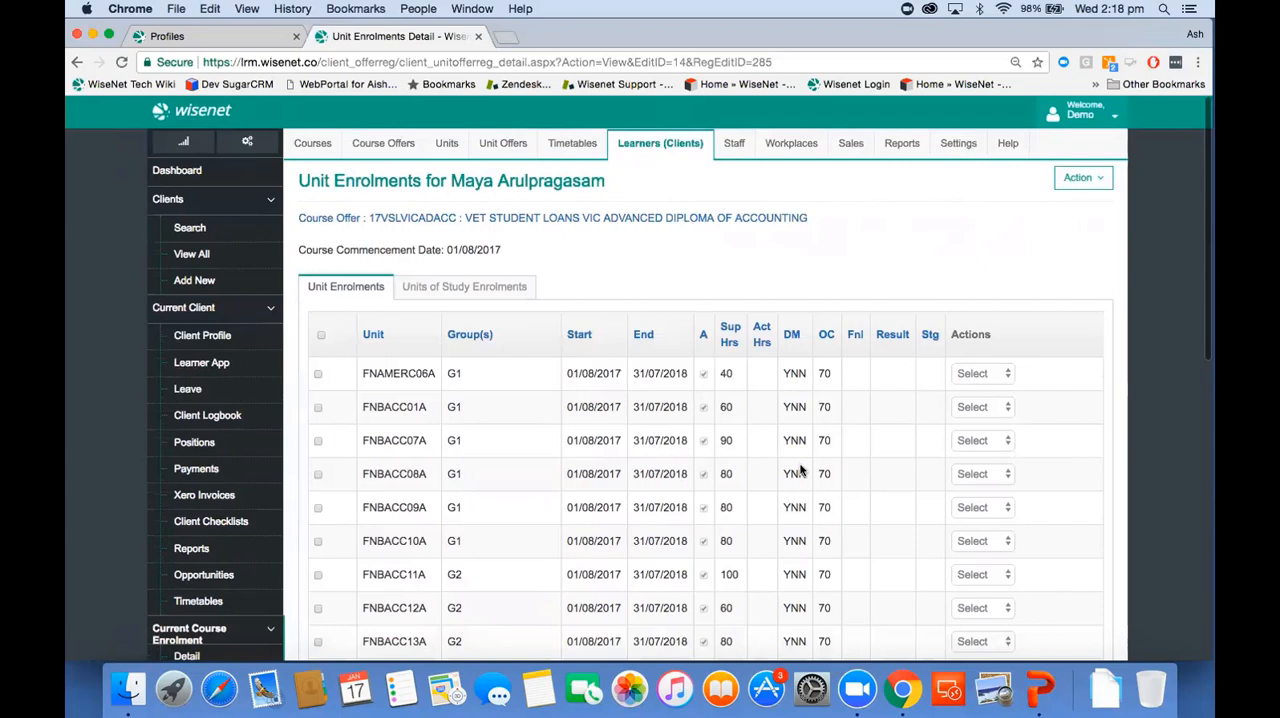
Step: Open the enrolments of the 17VSLVICADACC VET Student Loans VIC Advanced Diploma of Accounting course offer
click(388, 141)
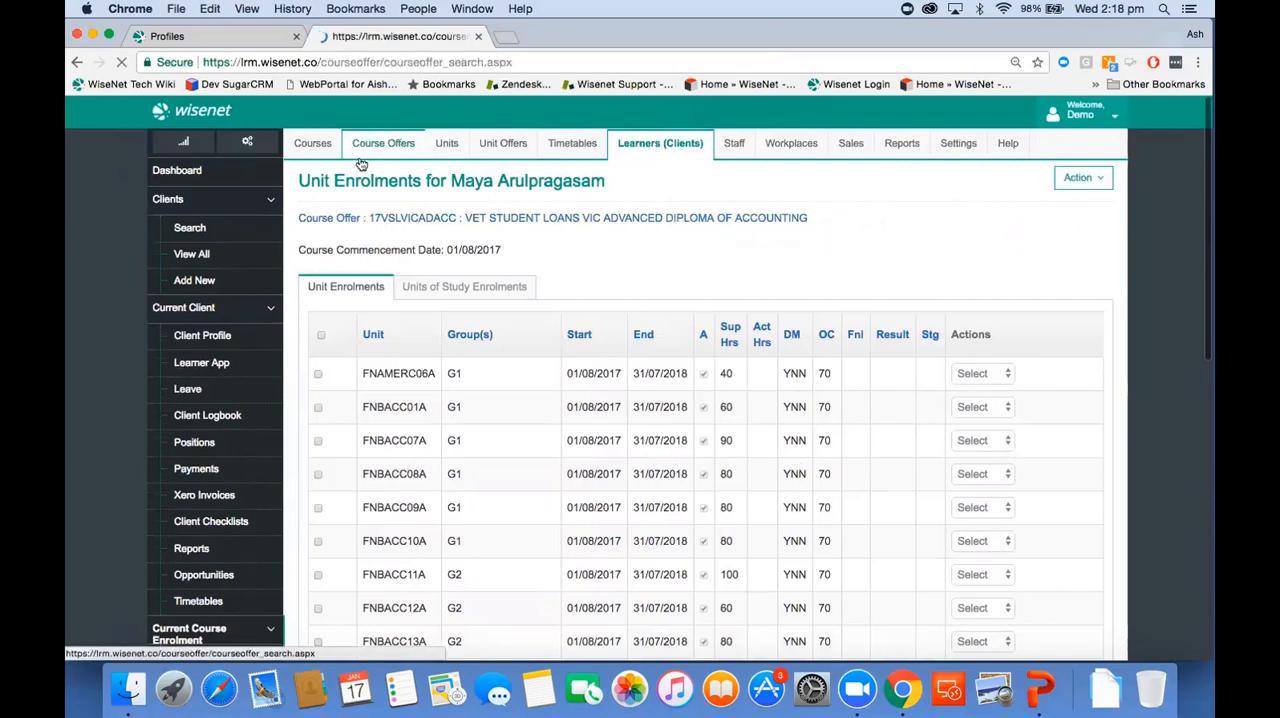
click(242, 257)
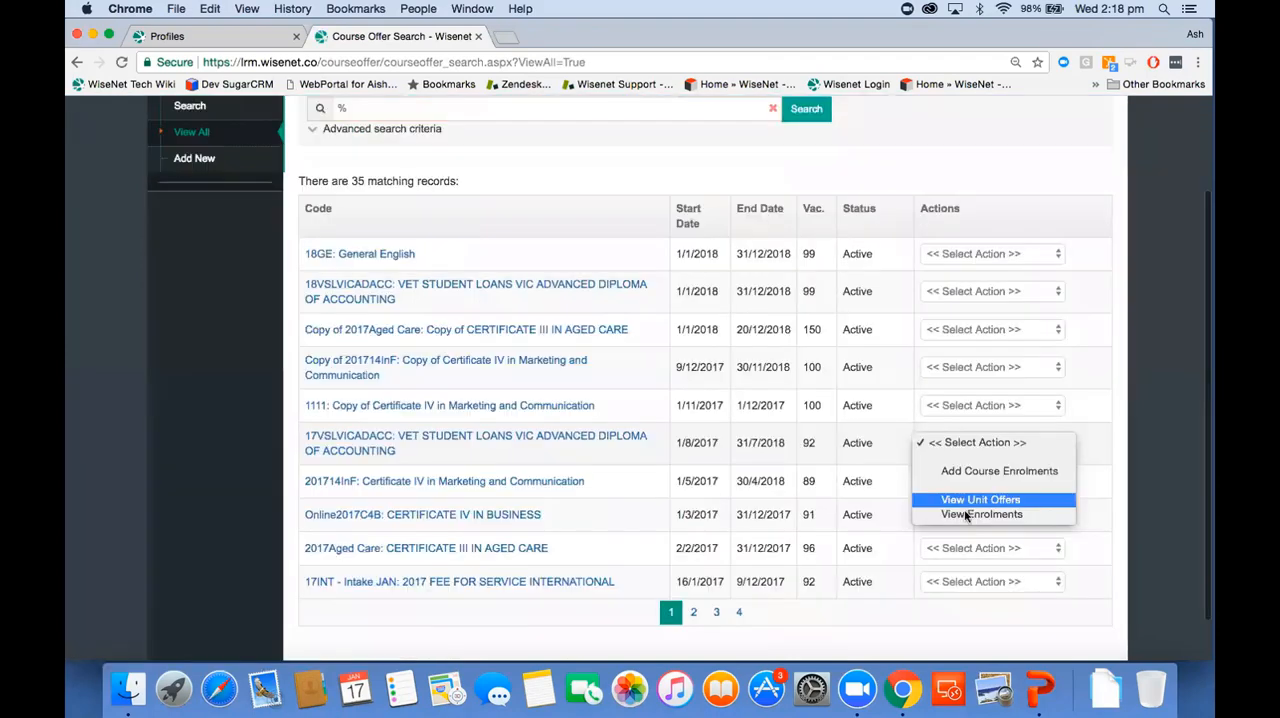
click(966, 518)
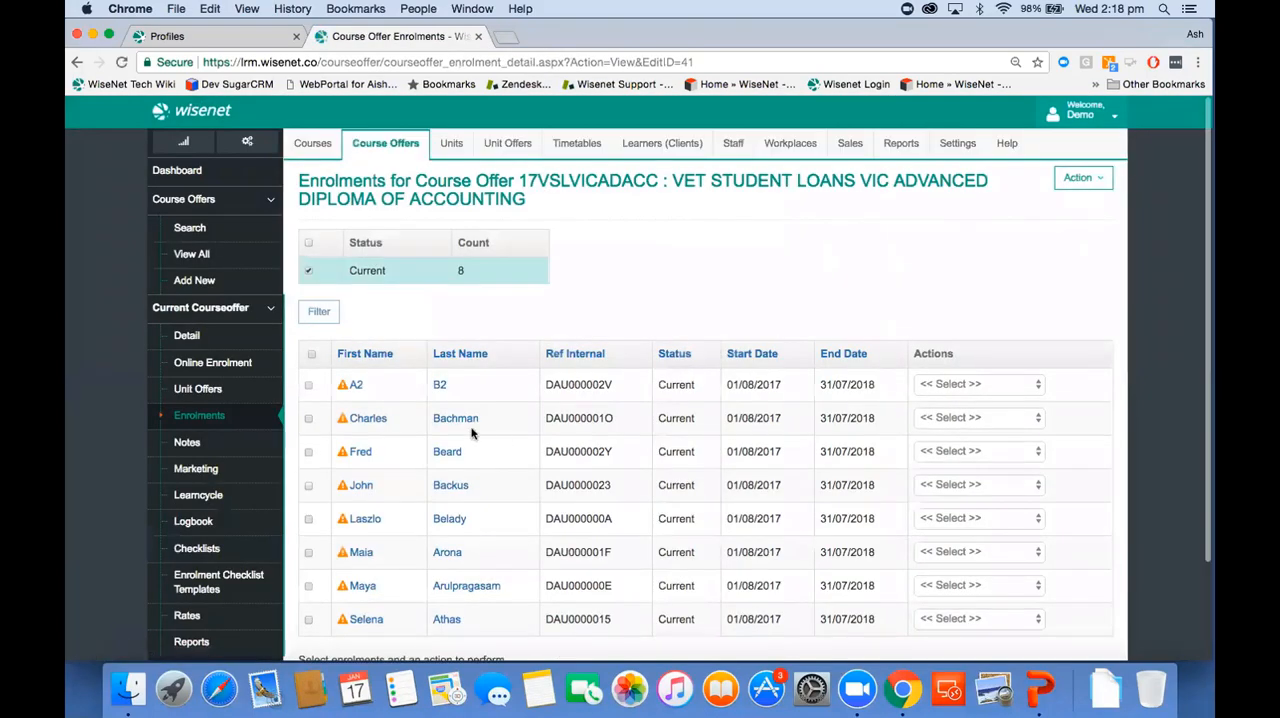
Step: Select all current enrolments in the course offer and start Bulk Update Unit Enrolments for them
click(311, 356)
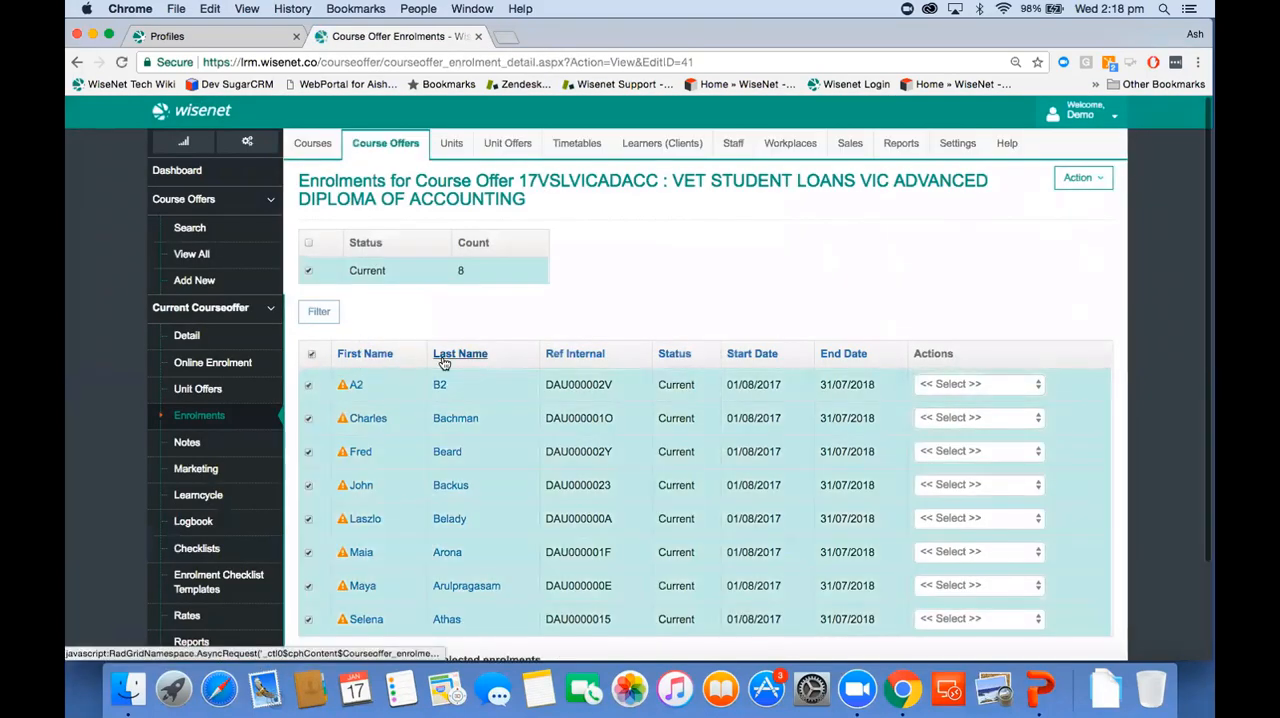
scroll(444, 363, down, 3)
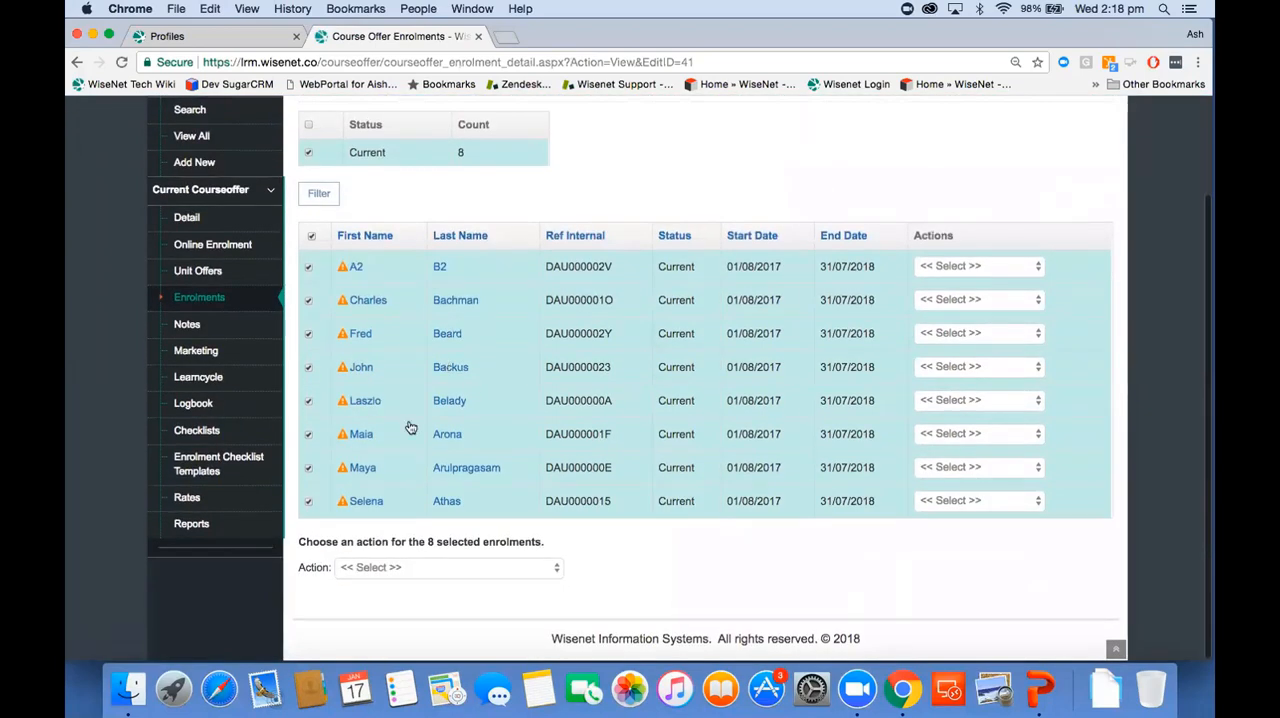
click(378, 567)
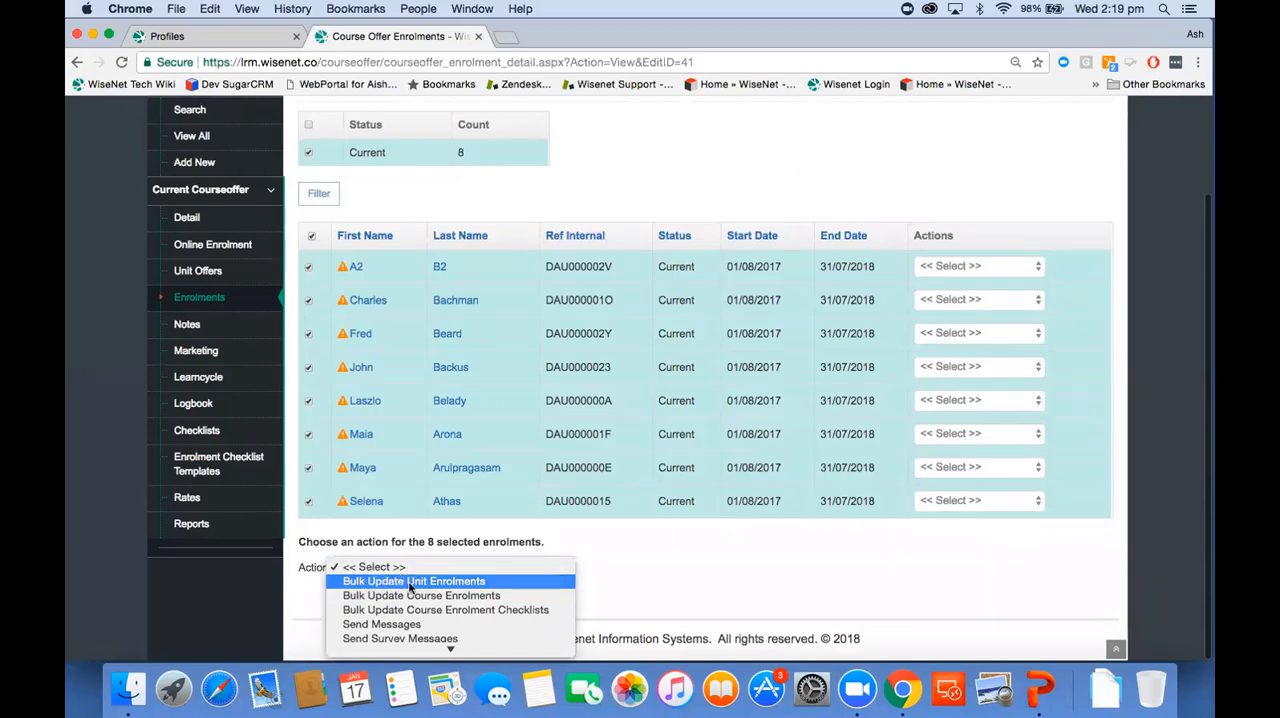
click(410, 583)
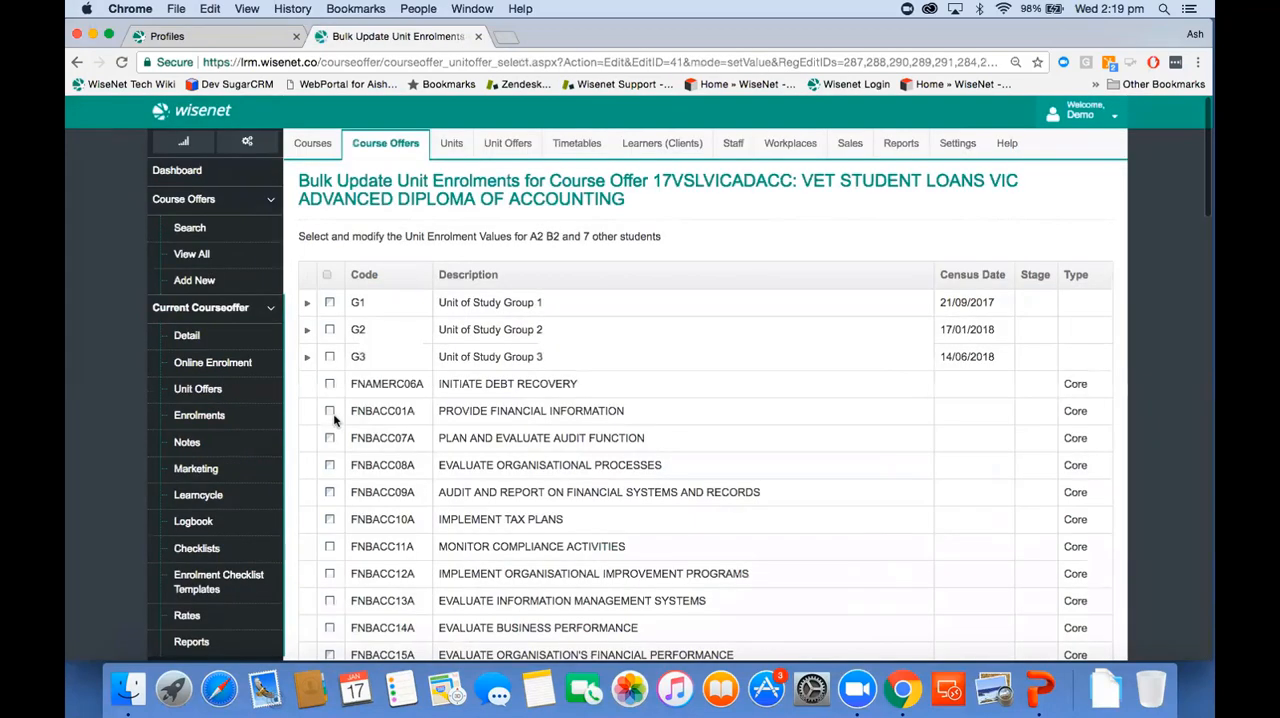
Step: Select units FNBACC10A, FNBACC11A and FNBACC12A for the bulk unit enrolment update
scroll(329, 413, down, 3)
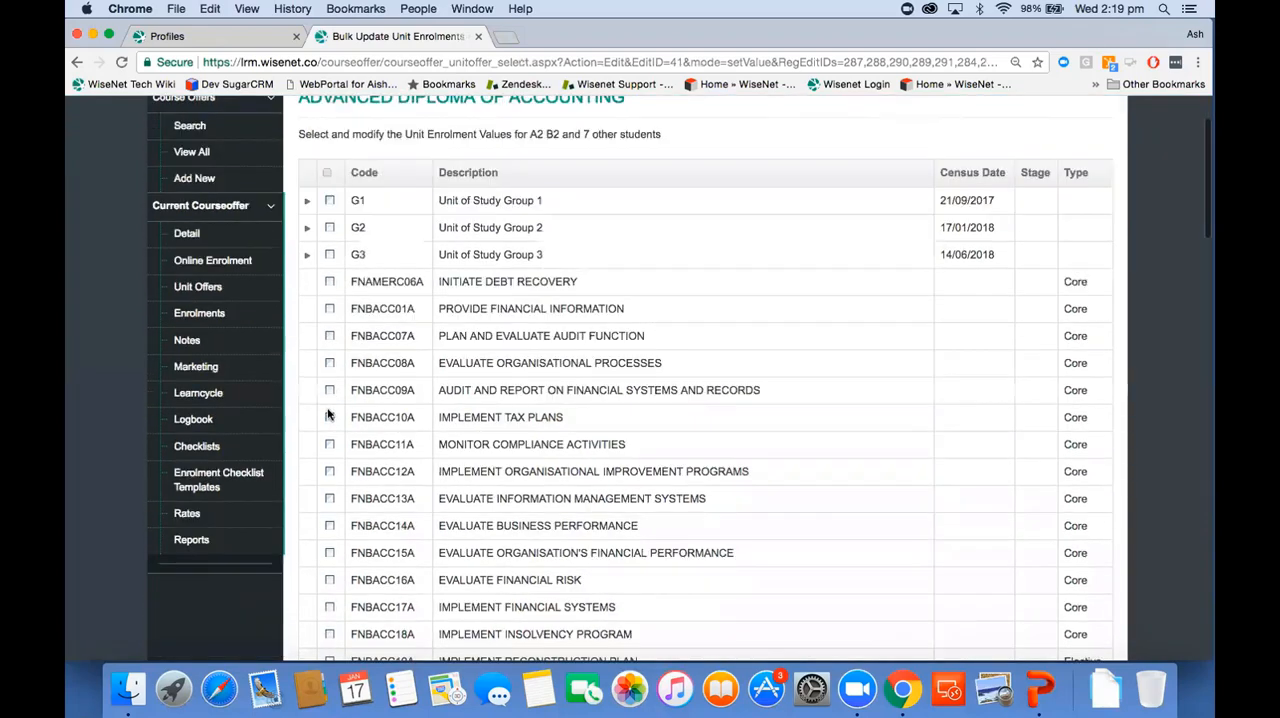
click(329, 364)
click(330, 392)
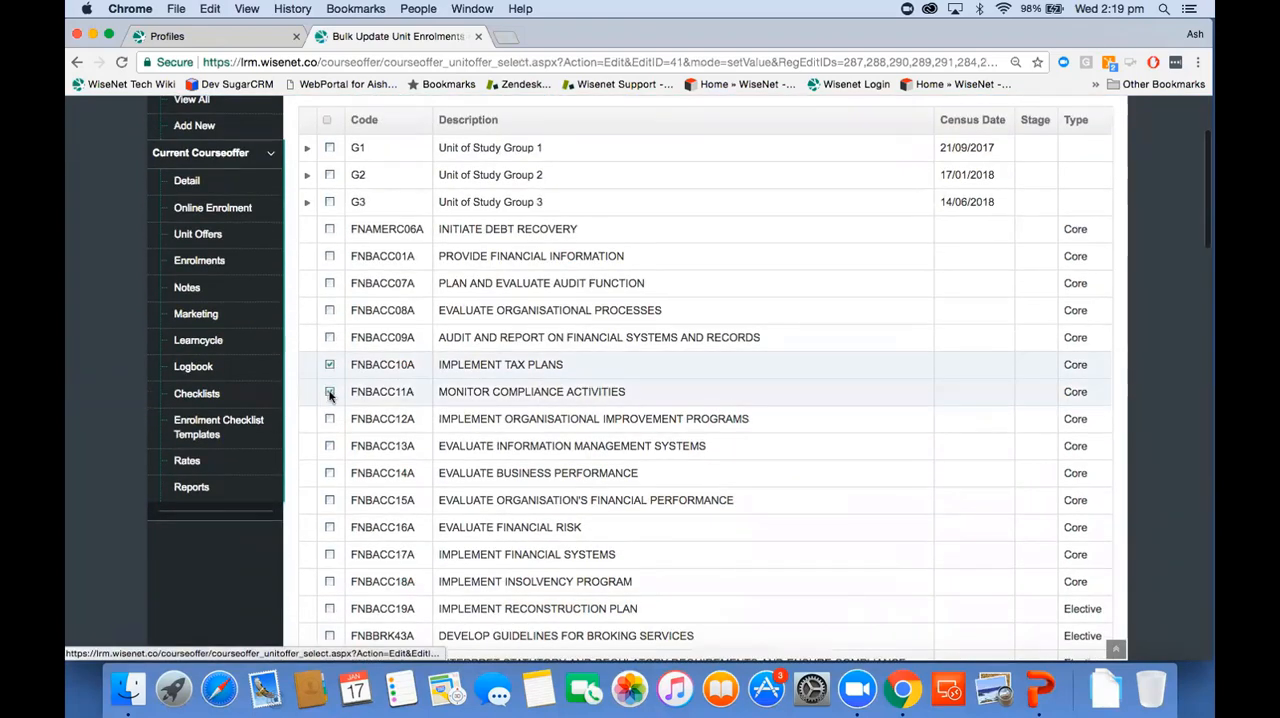
click(330, 419)
Step: Set Delivery Mode (AV7) to 10 | Classroom-based for the selected units, apply the changes and check the update status
scroll(411, 526, down, 8)
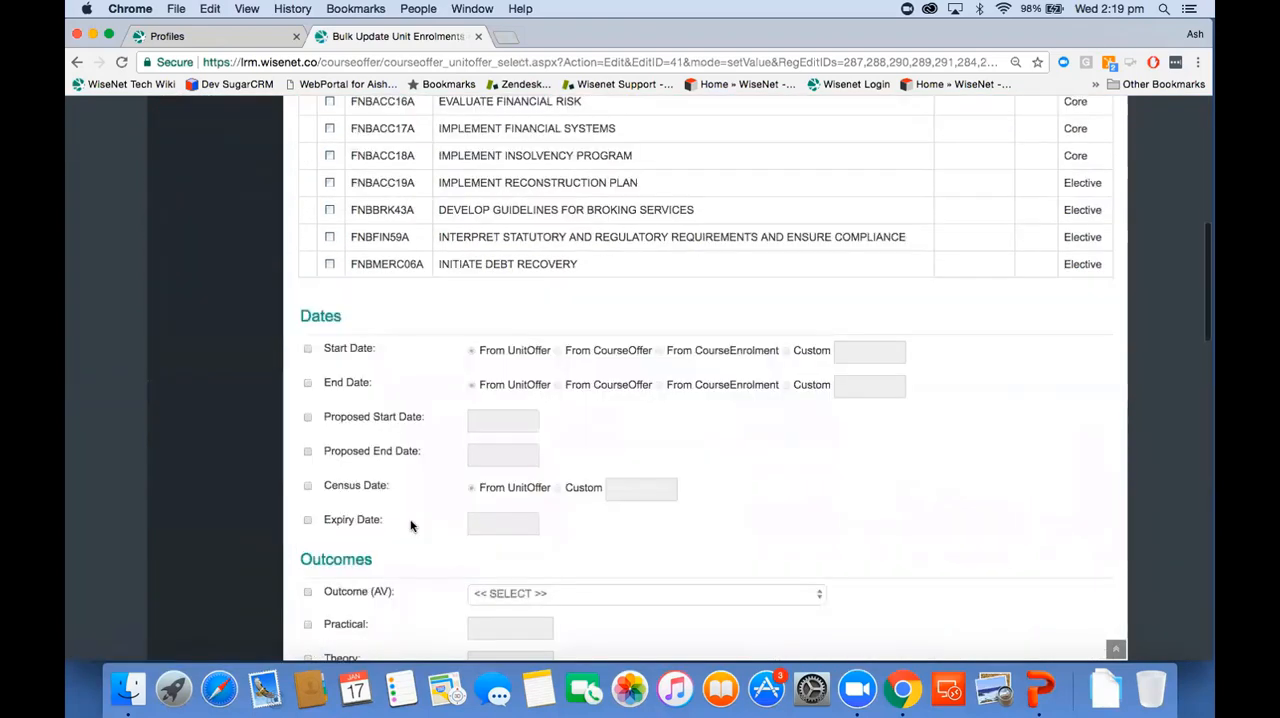
scroll(410, 526, down, 2)
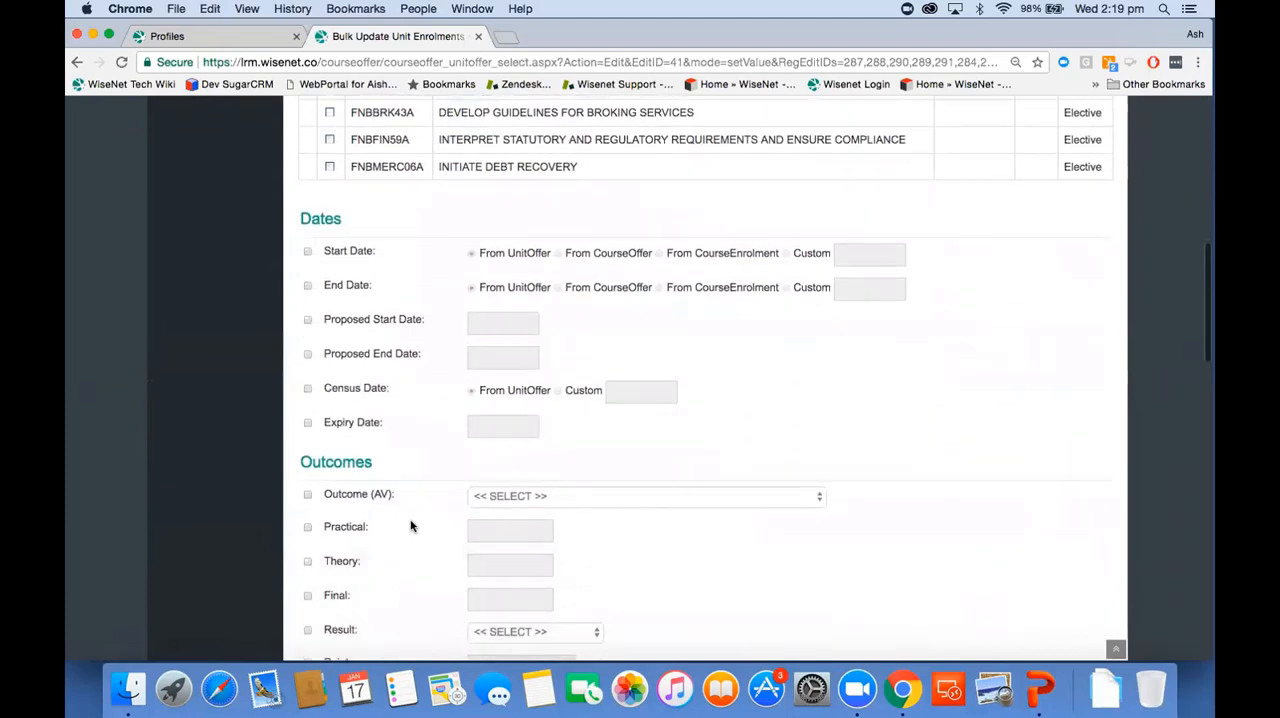
scroll(410, 526, down, 7)
click(503, 459)
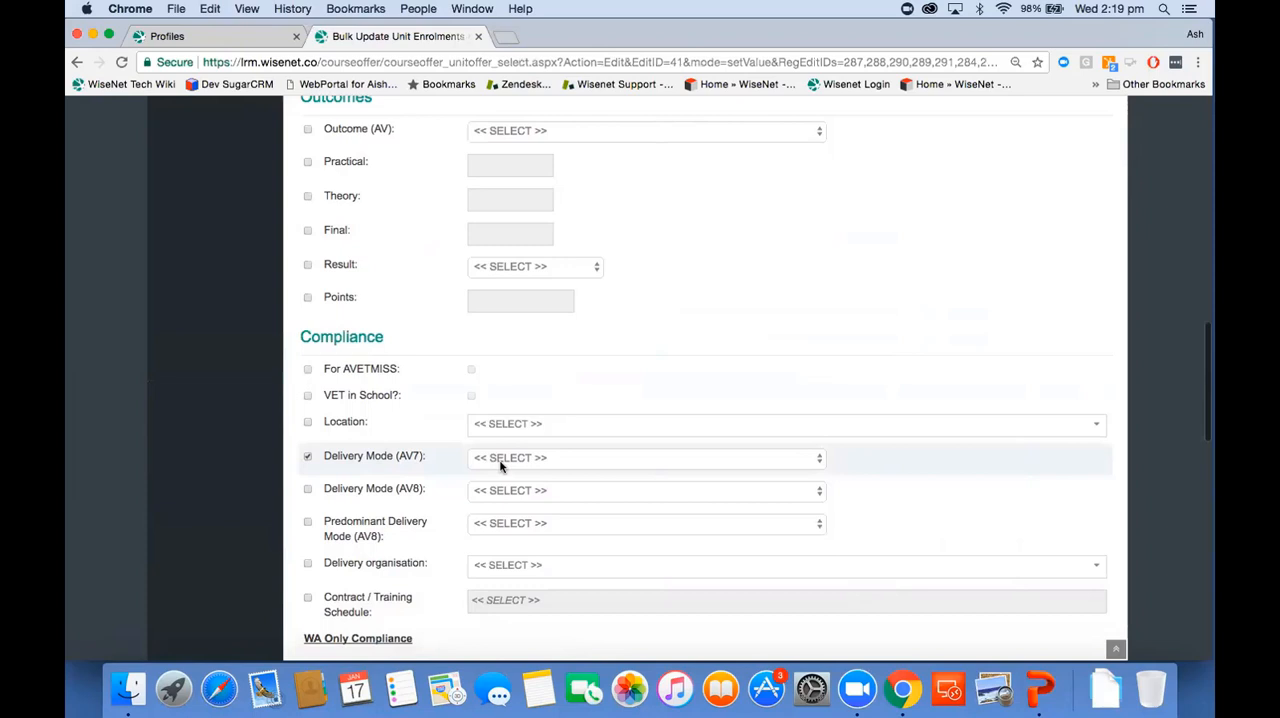
click(503, 459)
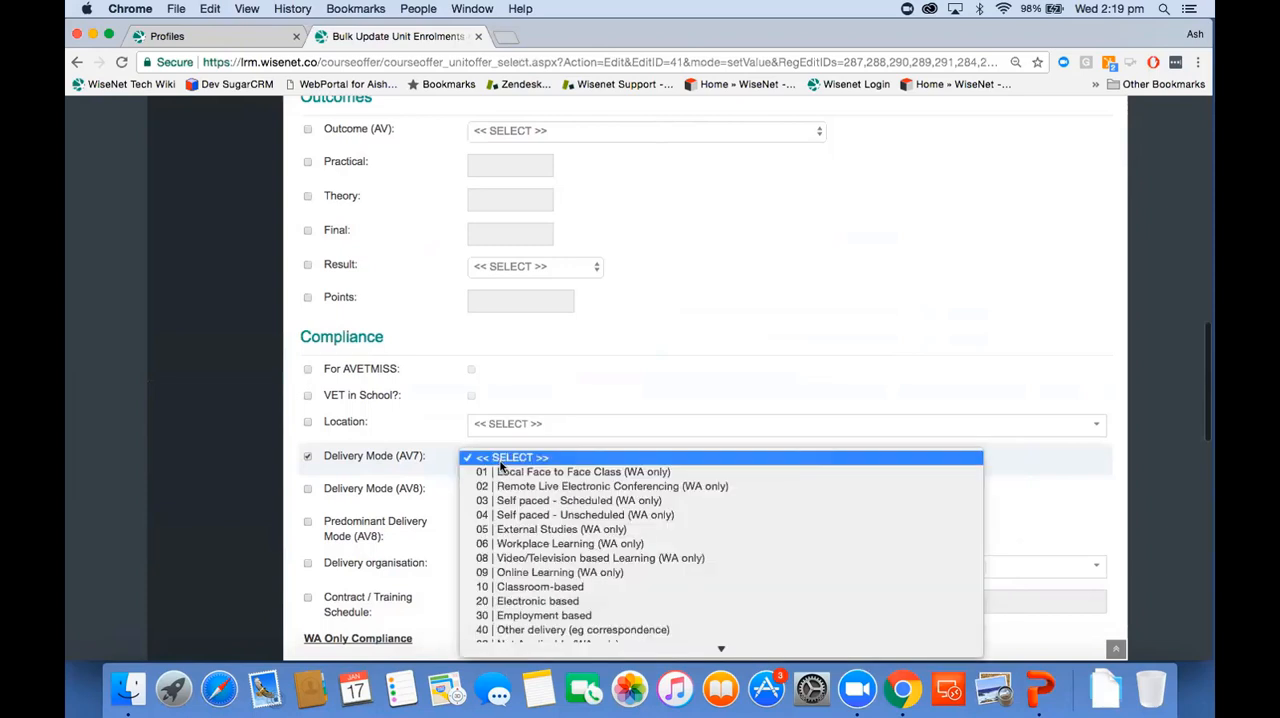
click(497, 587)
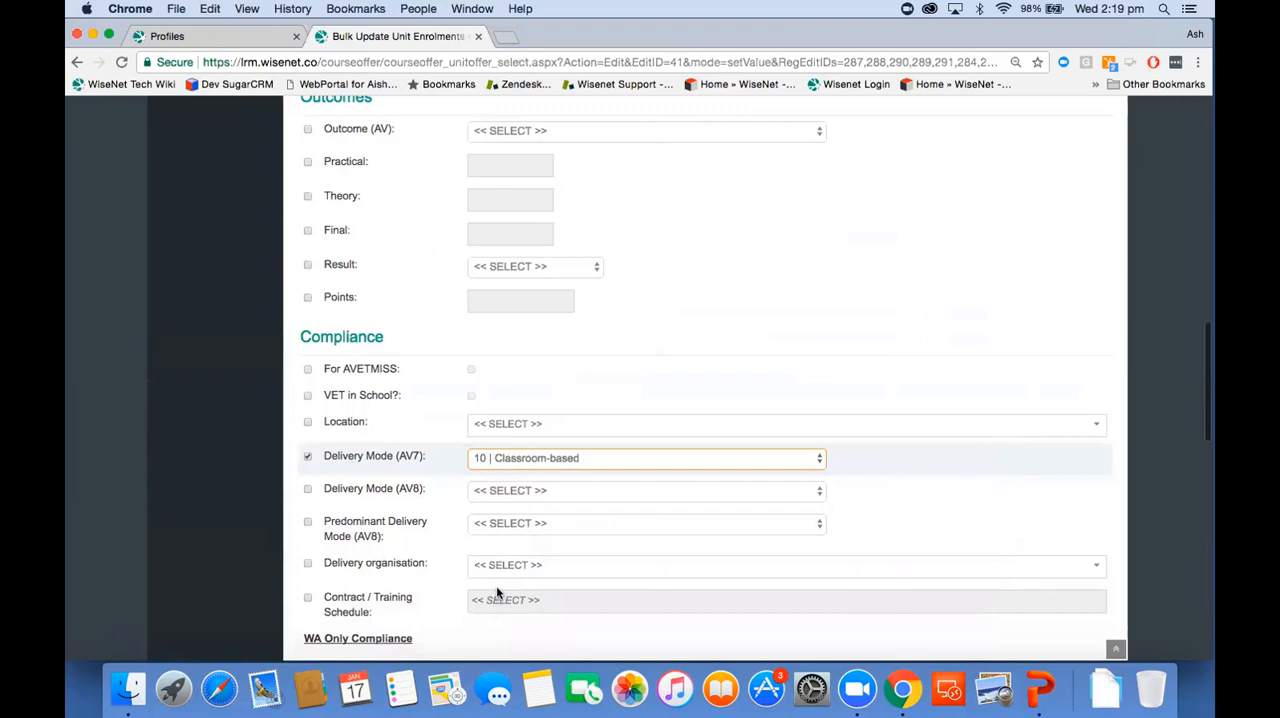
scroll(497, 592, down, 10)
scroll(497, 592, down, 5)
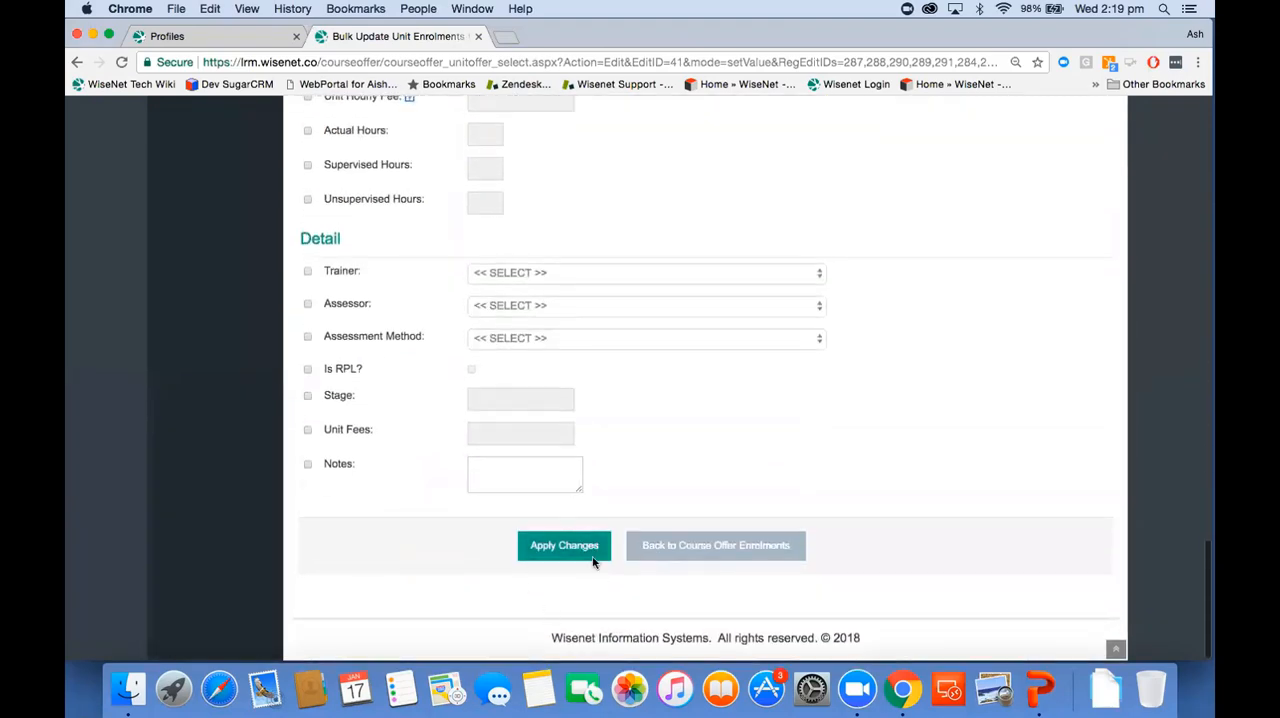
click(575, 547)
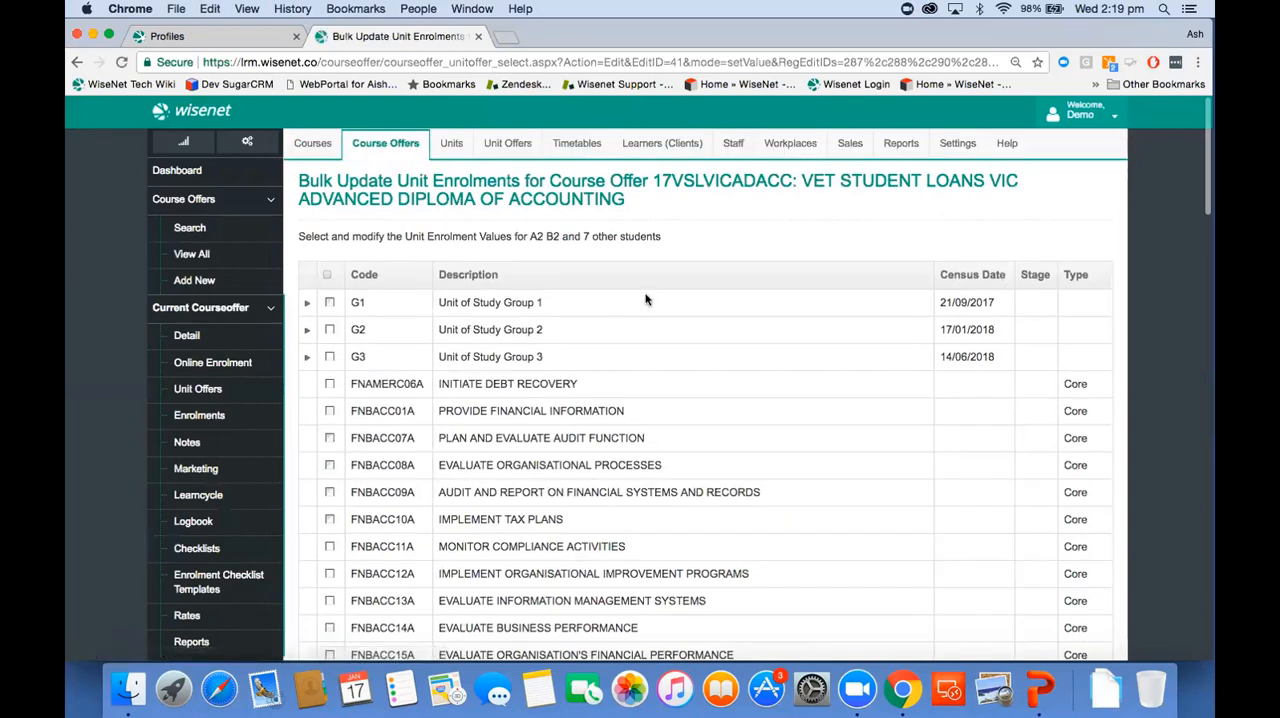
scroll(597, 252, down, 5)
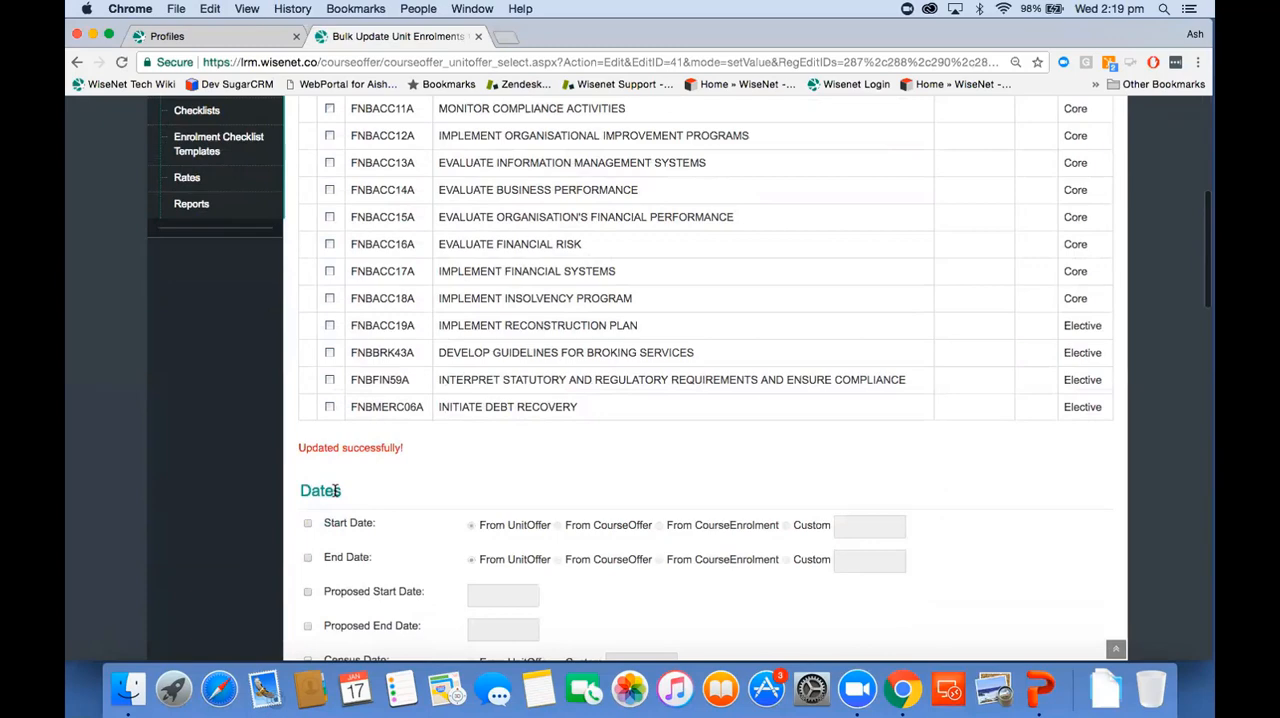
scroll(336, 490, up, 5)
Step: Return to the course offer's enrolments, select all of them and start Bulk Update Course Enrolments
click(259, 415)
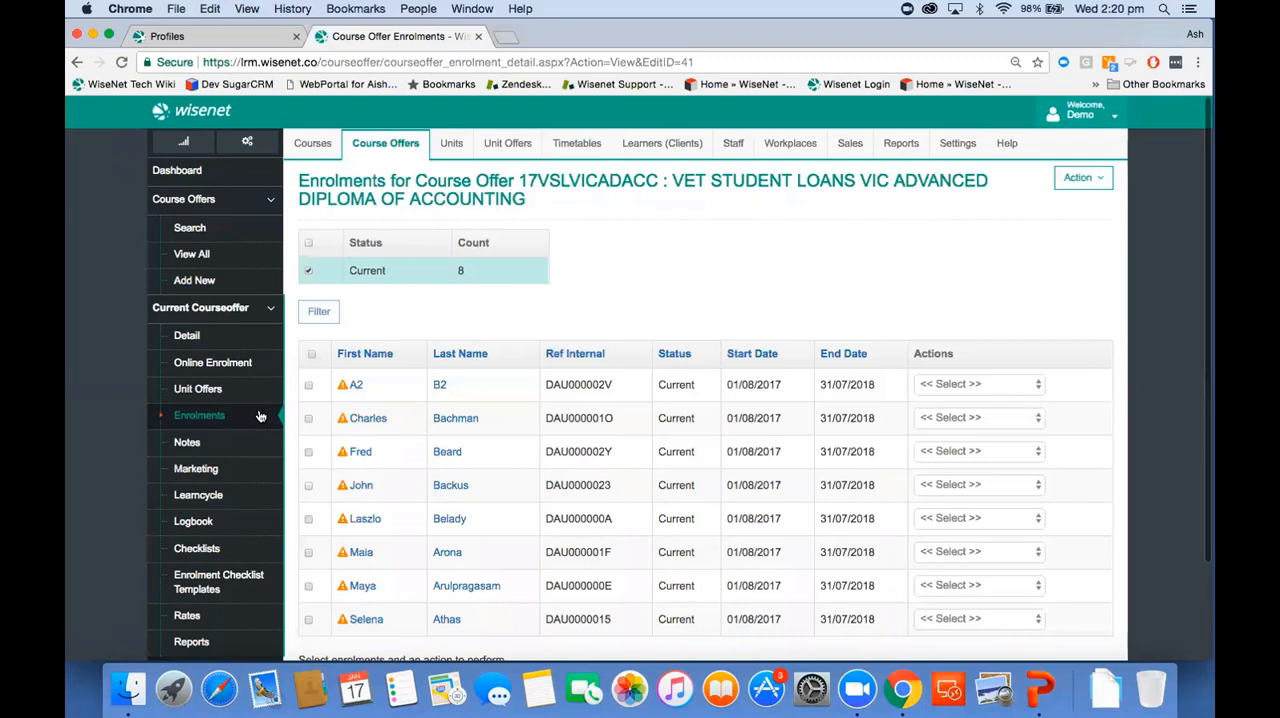
click(311, 354)
scroll(430, 414, down, 3)
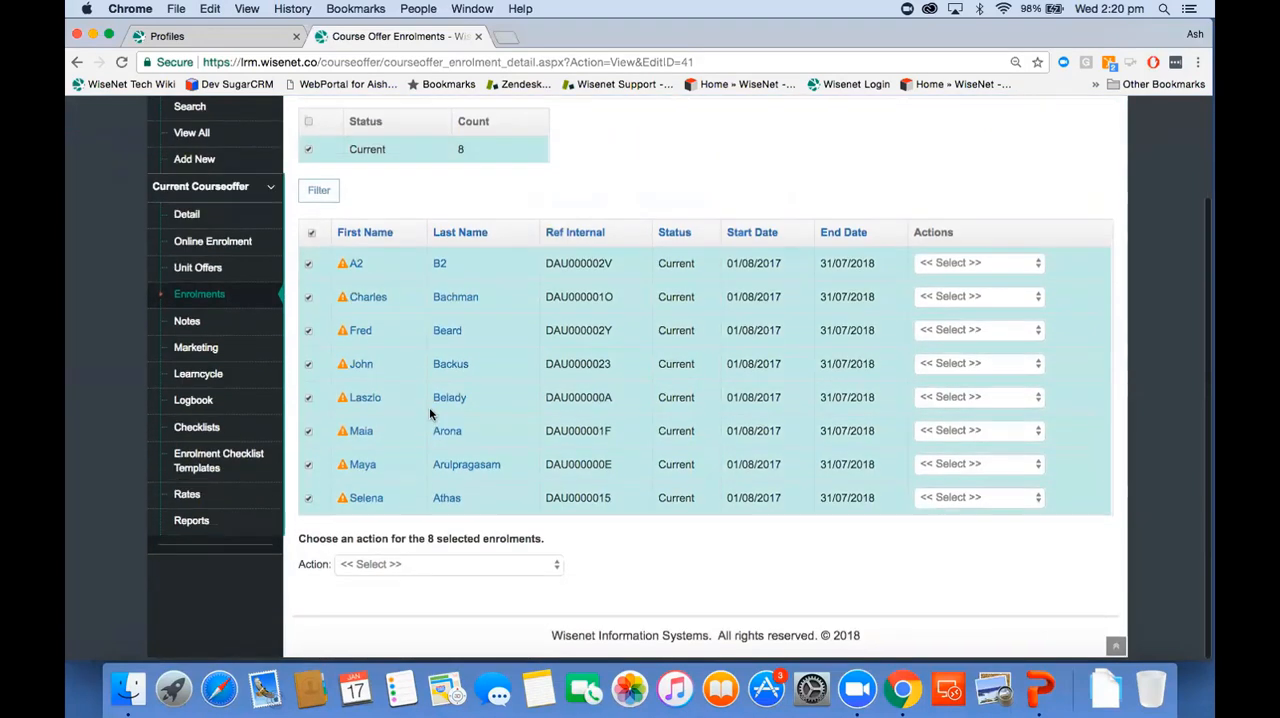
click(408, 567)
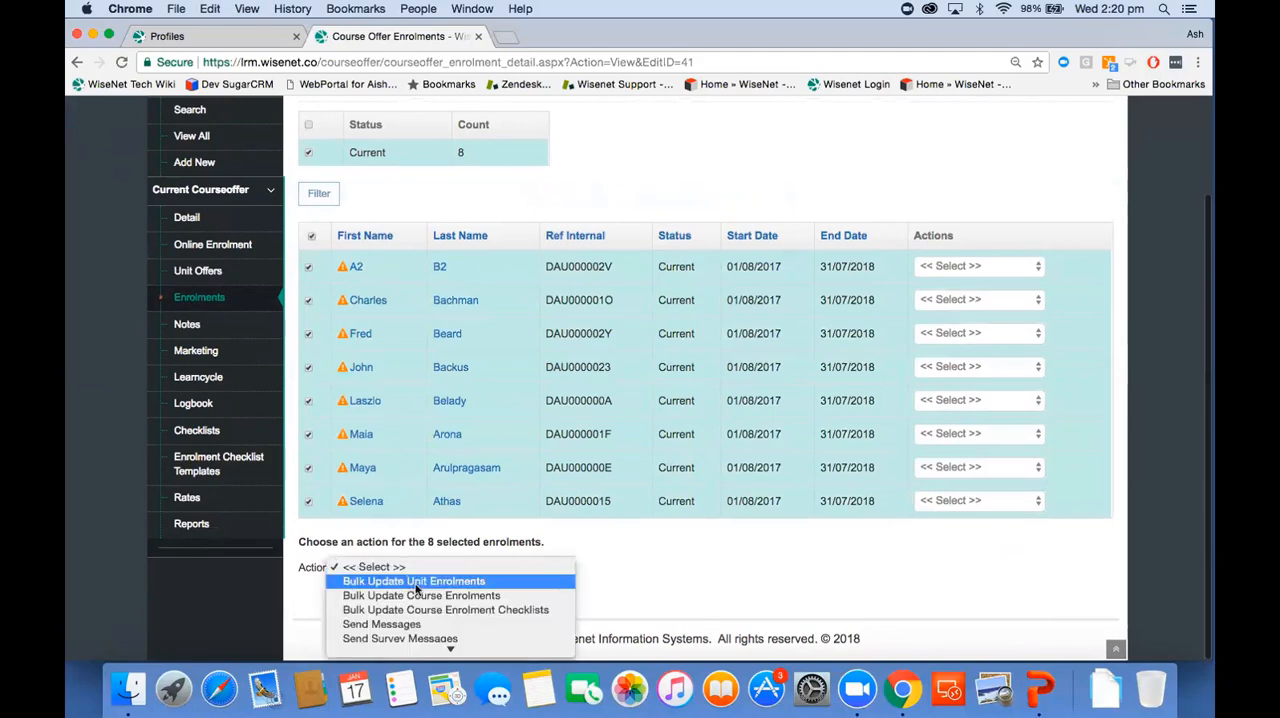
click(420, 595)
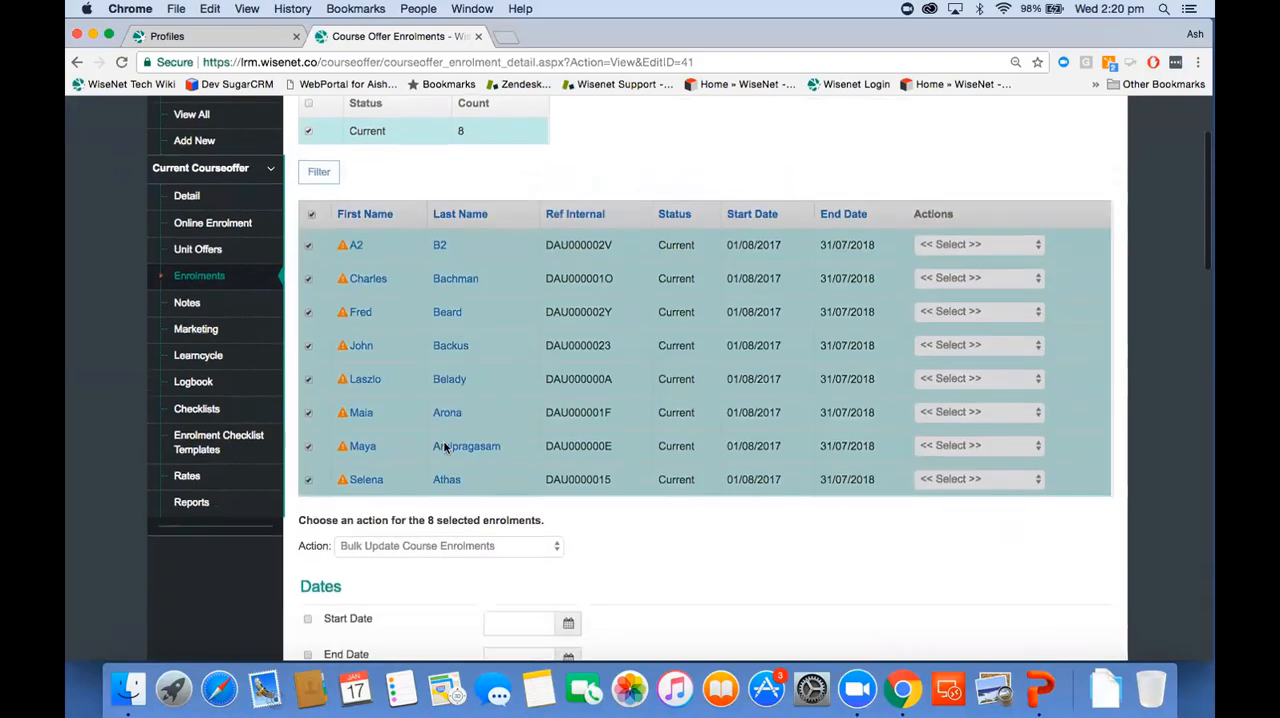
Step: Enable Commencing Course Identifier in the bulk update and choose 4 | Continuing enrolment in the qualification or course from a previous year
scroll(443, 449, down, 9)
scroll(446, 450, down, 11)
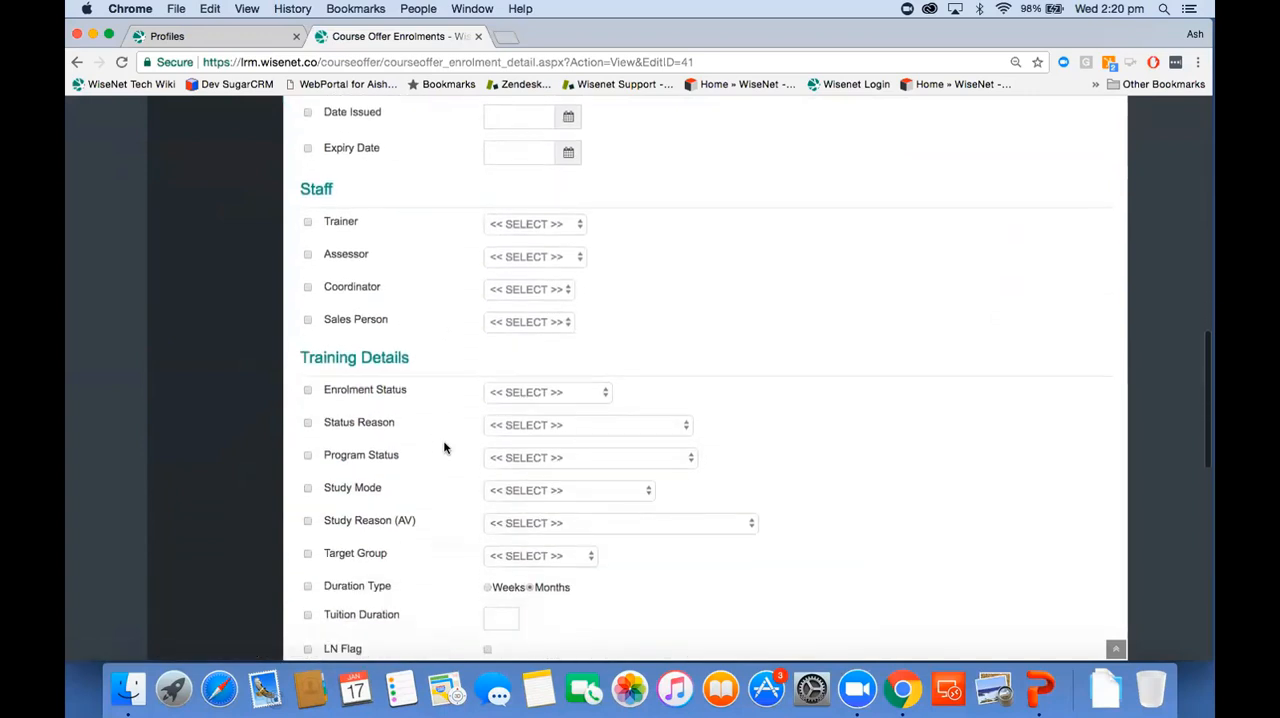
scroll(444, 447, down, 2)
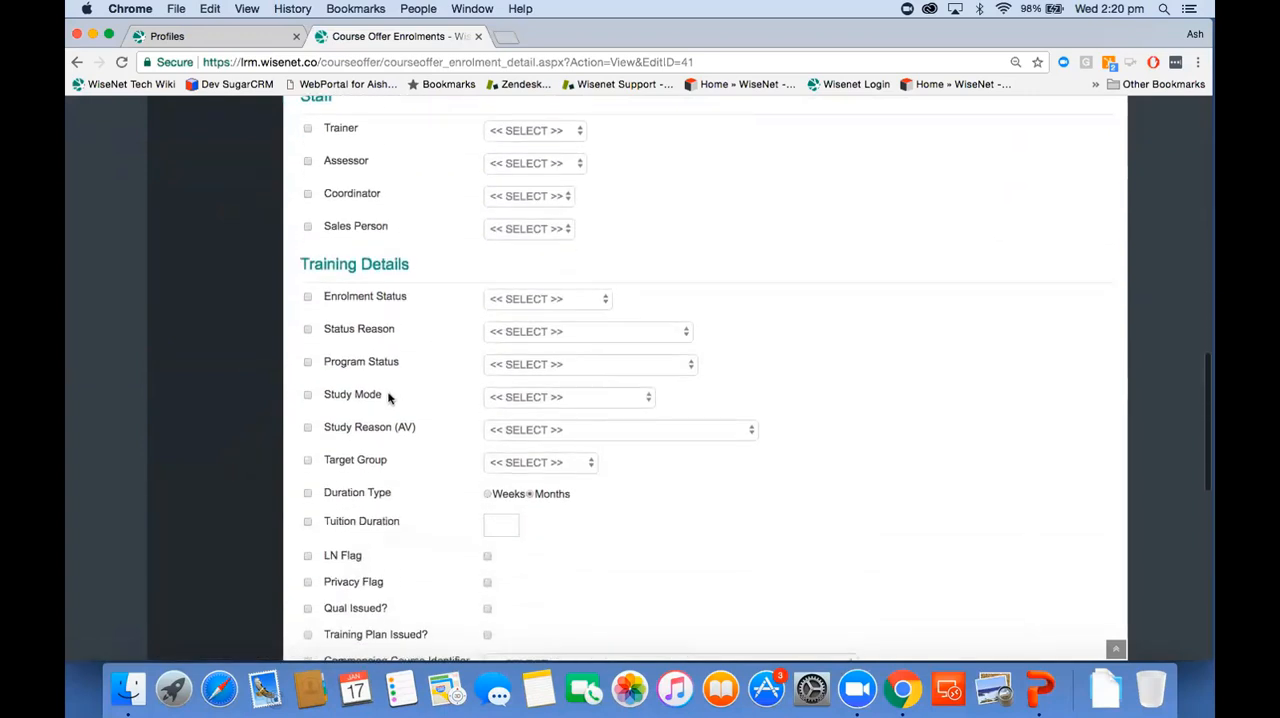
scroll(388, 398, down, 6)
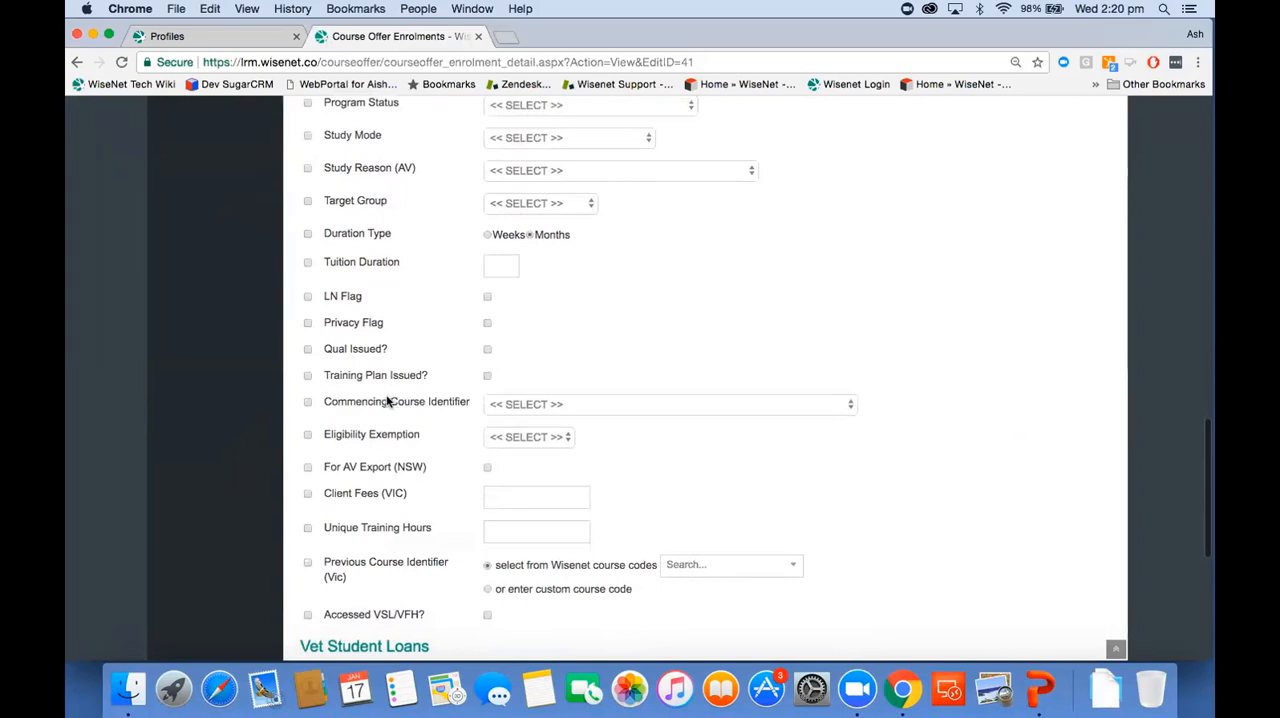
click(307, 405)
click(512, 408)
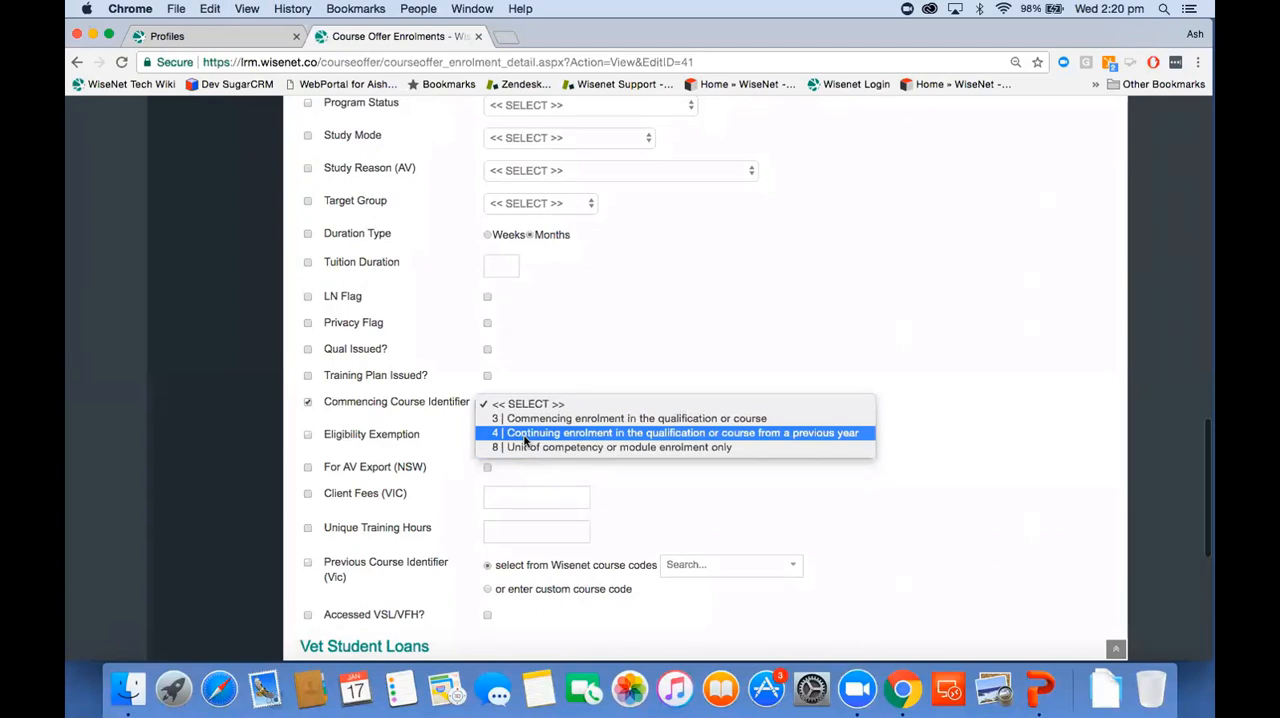
click(524, 440)
Step: Look over the bulk course enrolment update form, leave it without performing the cascade, and list all course offers
scroll(443, 528, down, 5)
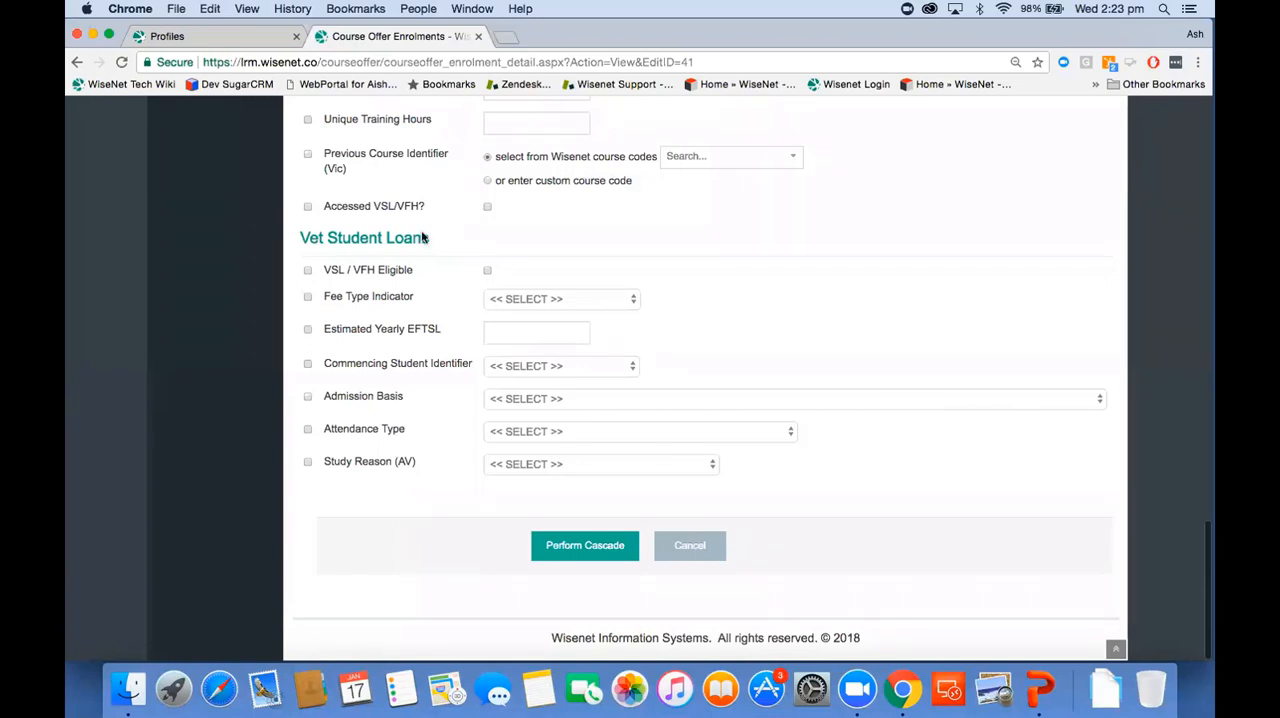
scroll(423, 237, up, 15)
scroll(421, 237, up, 6)
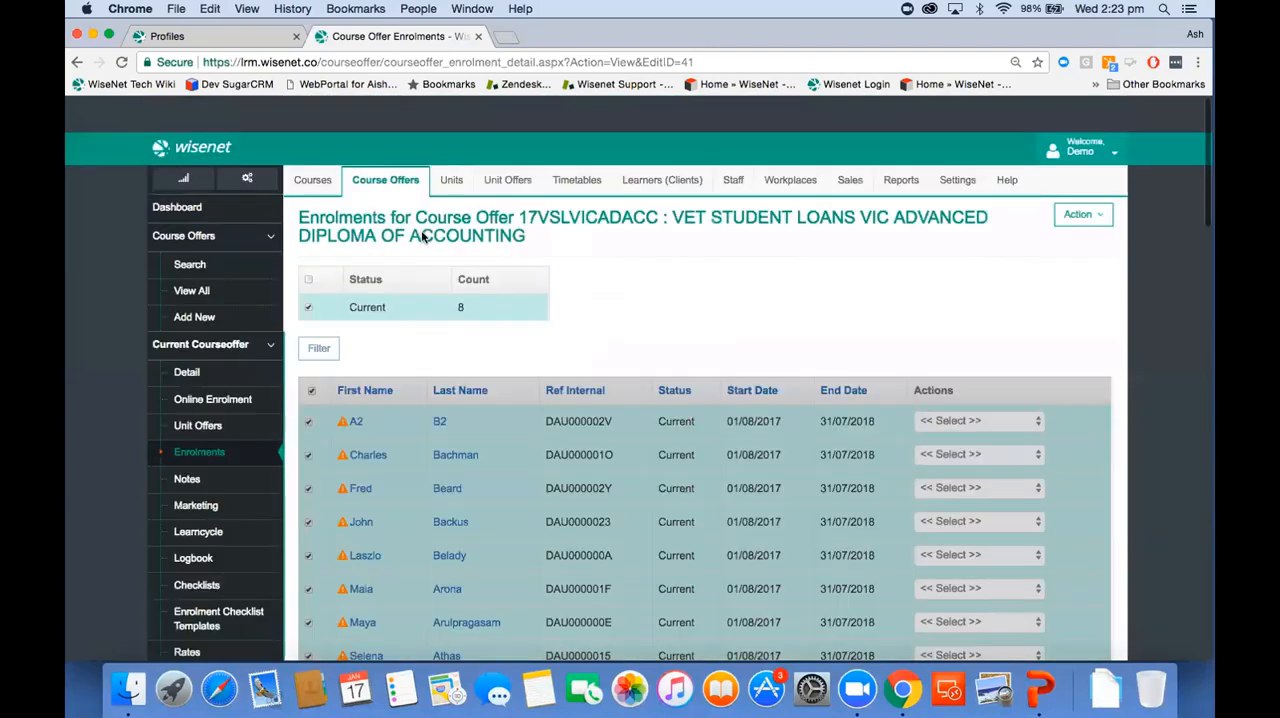
scroll(421, 237, down, 3)
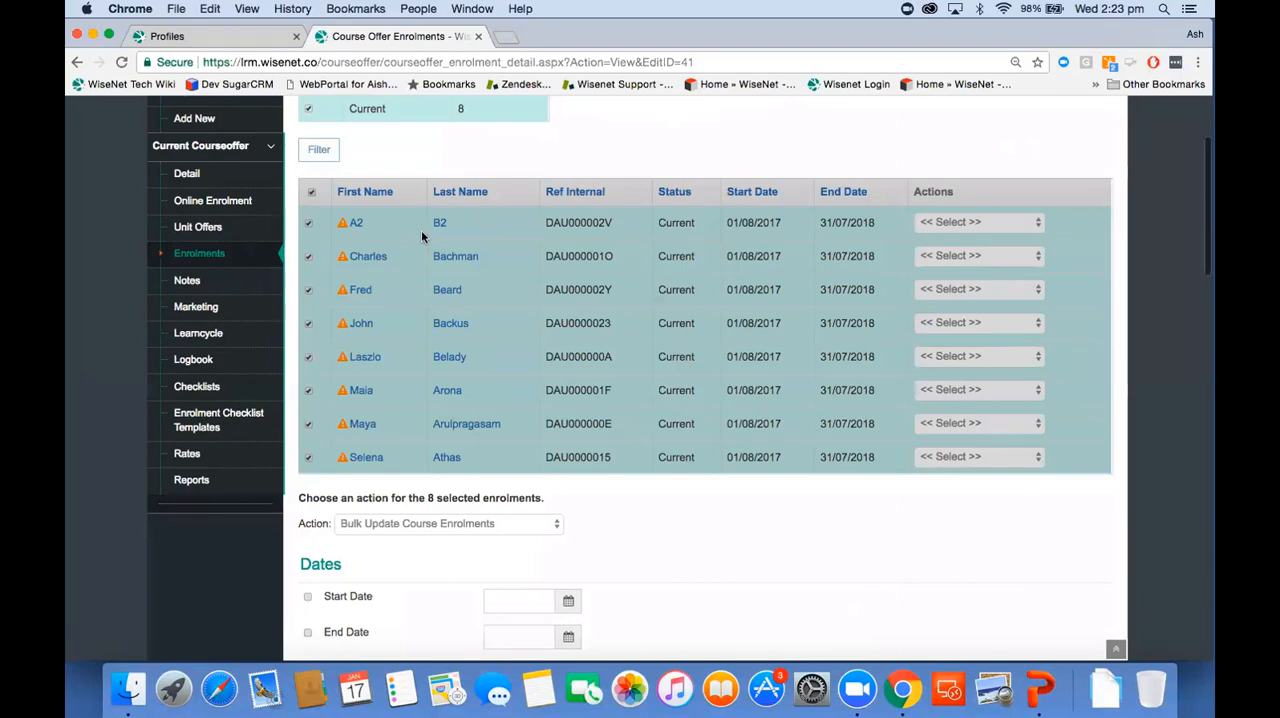
scroll(422, 236, up, 4)
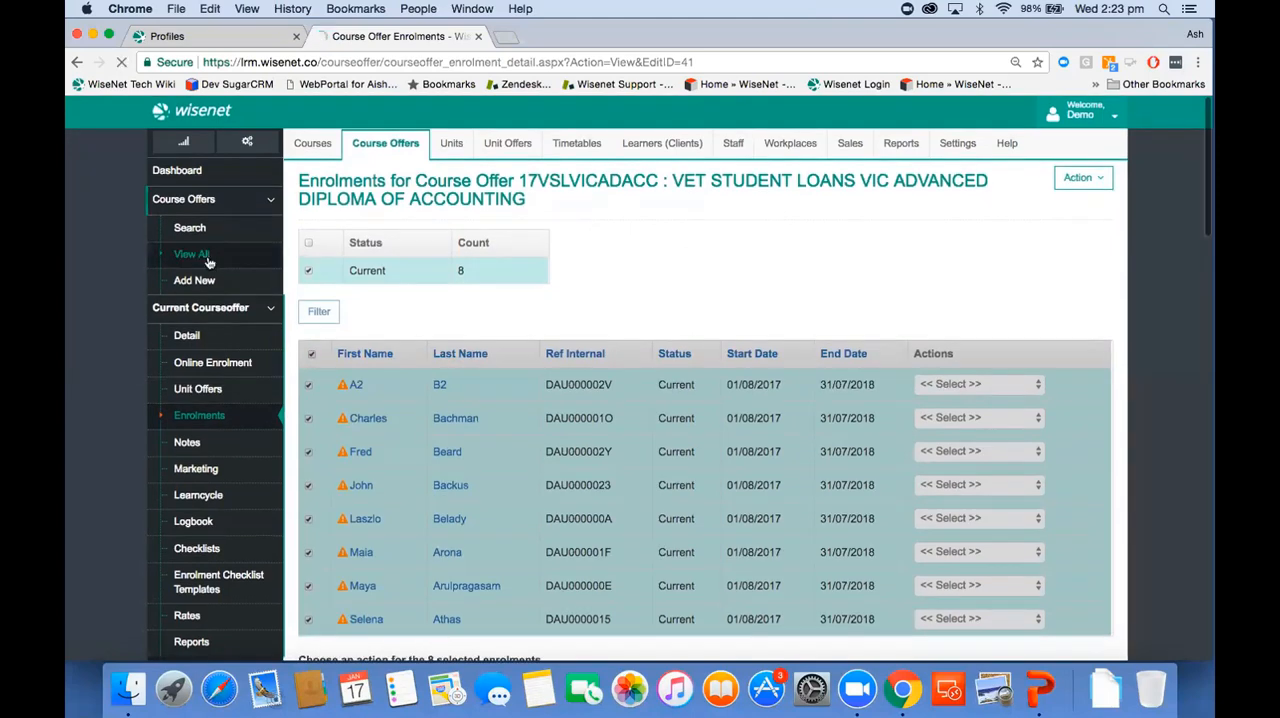
click(207, 258)
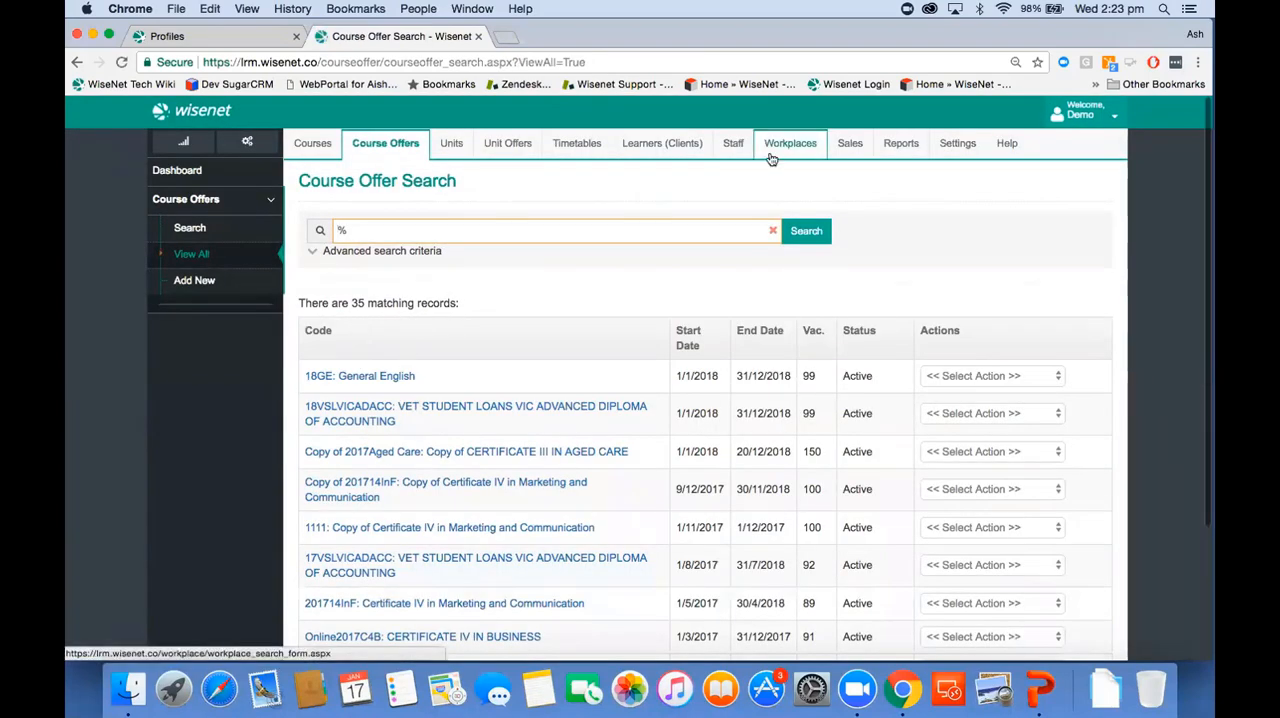
Step: Open the Commencing Course Identifier Update wizard from the learners' enrolment update wizards
click(677, 146)
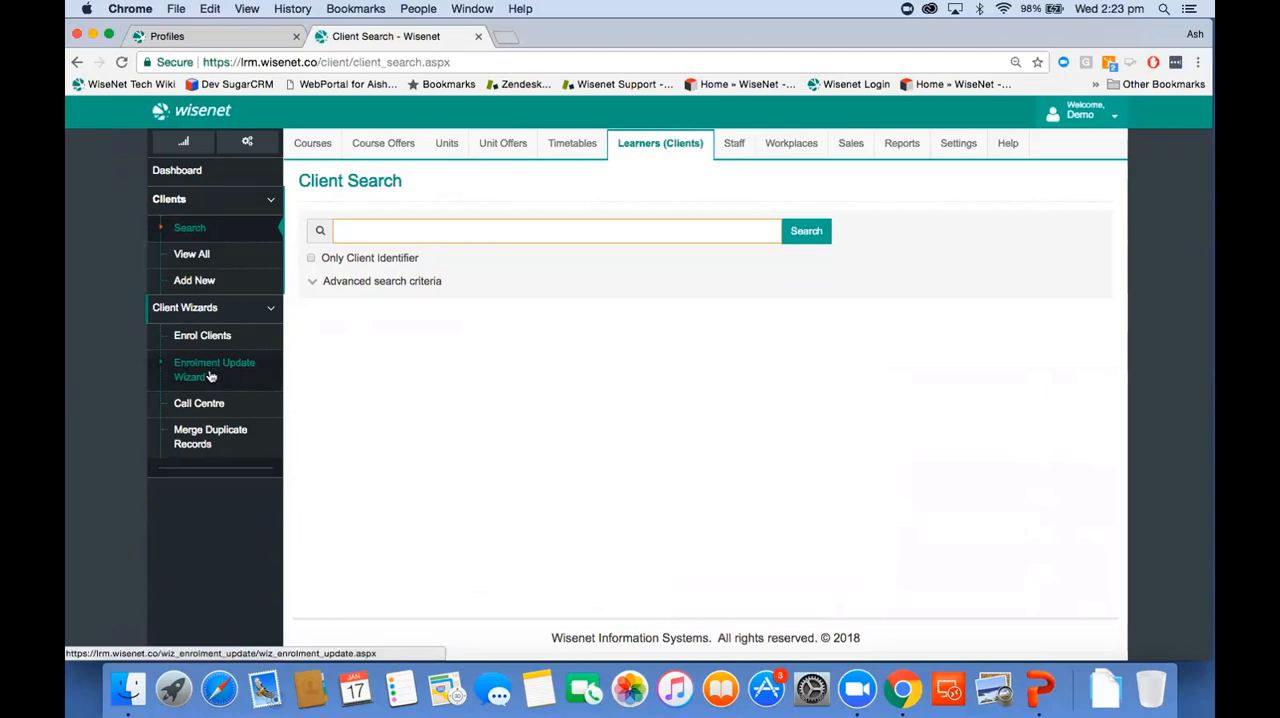
click(219, 376)
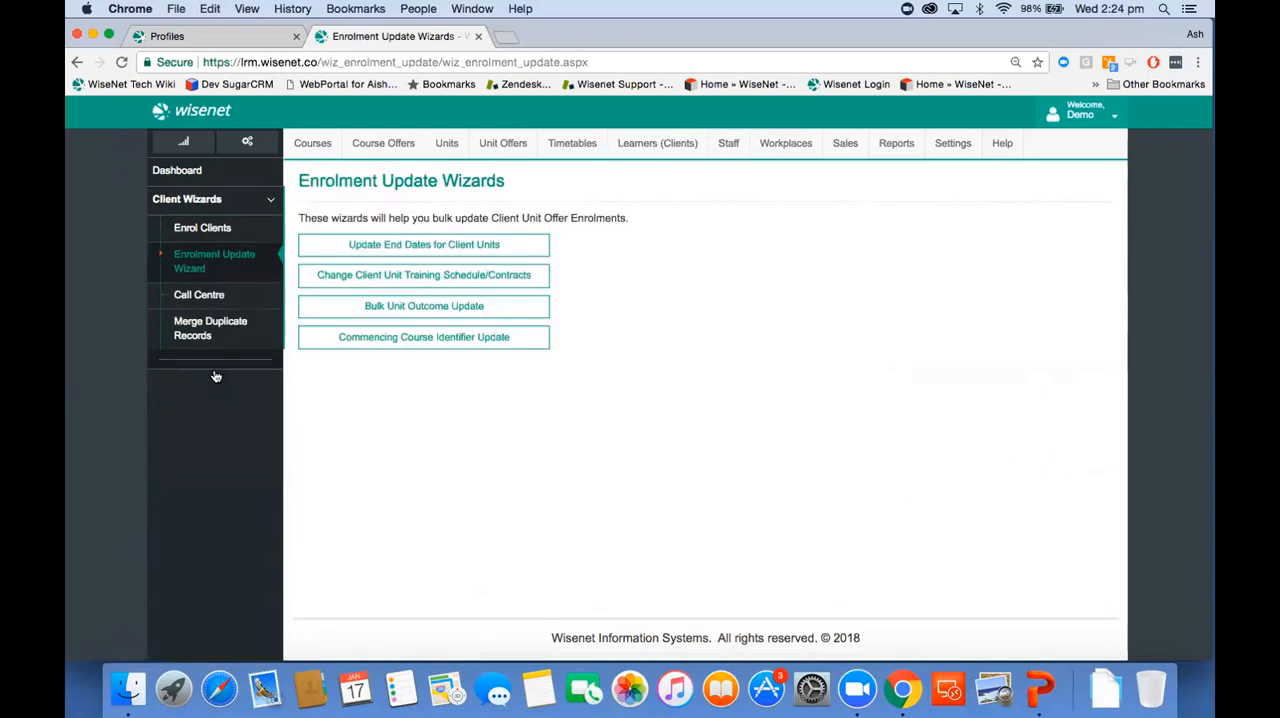
click(452, 340)
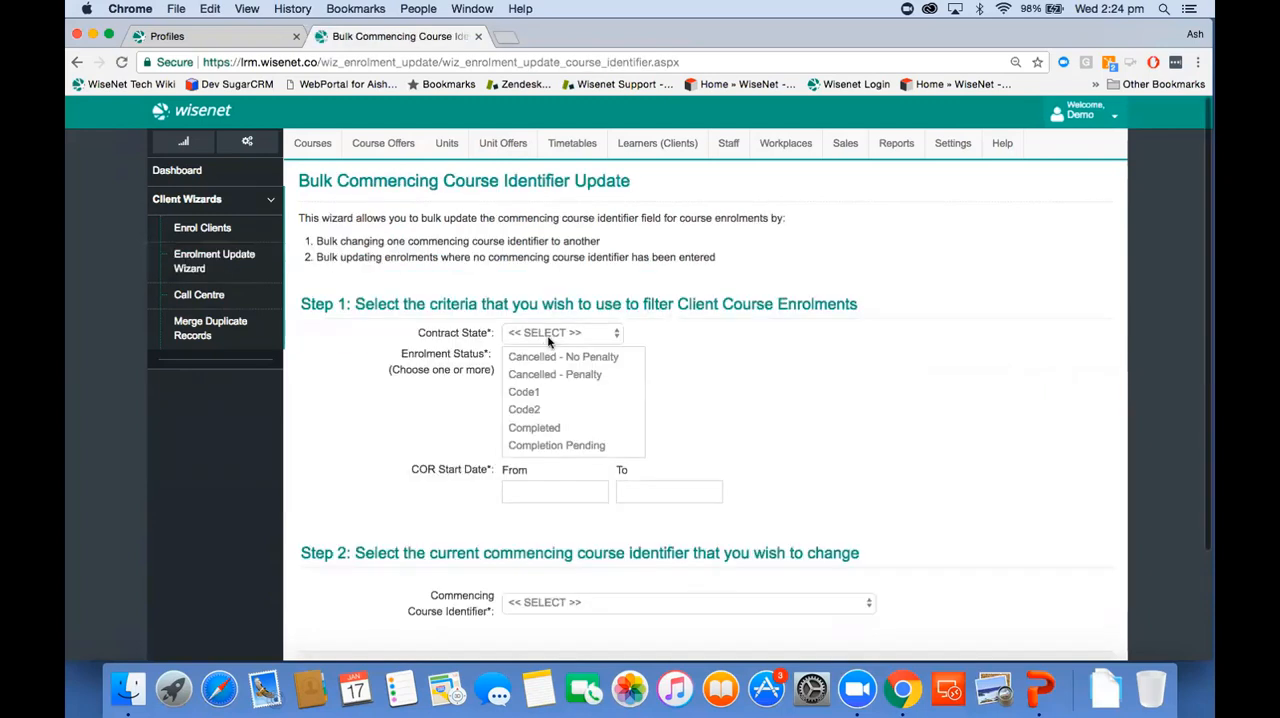
Step: Filter course enrolments by Contract State Vic, Enrolment Status Current and COR Start Date from 01/01/2017 to 31/12/2017
click(550, 334)
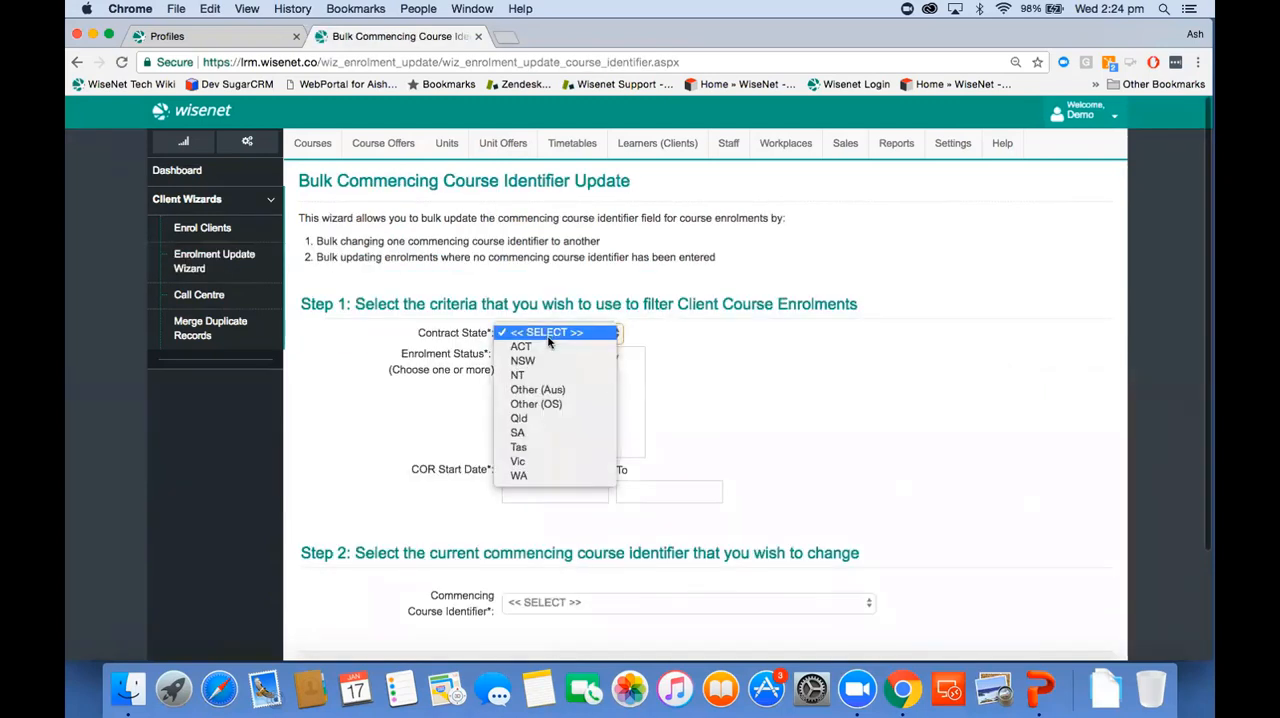
click(547, 461)
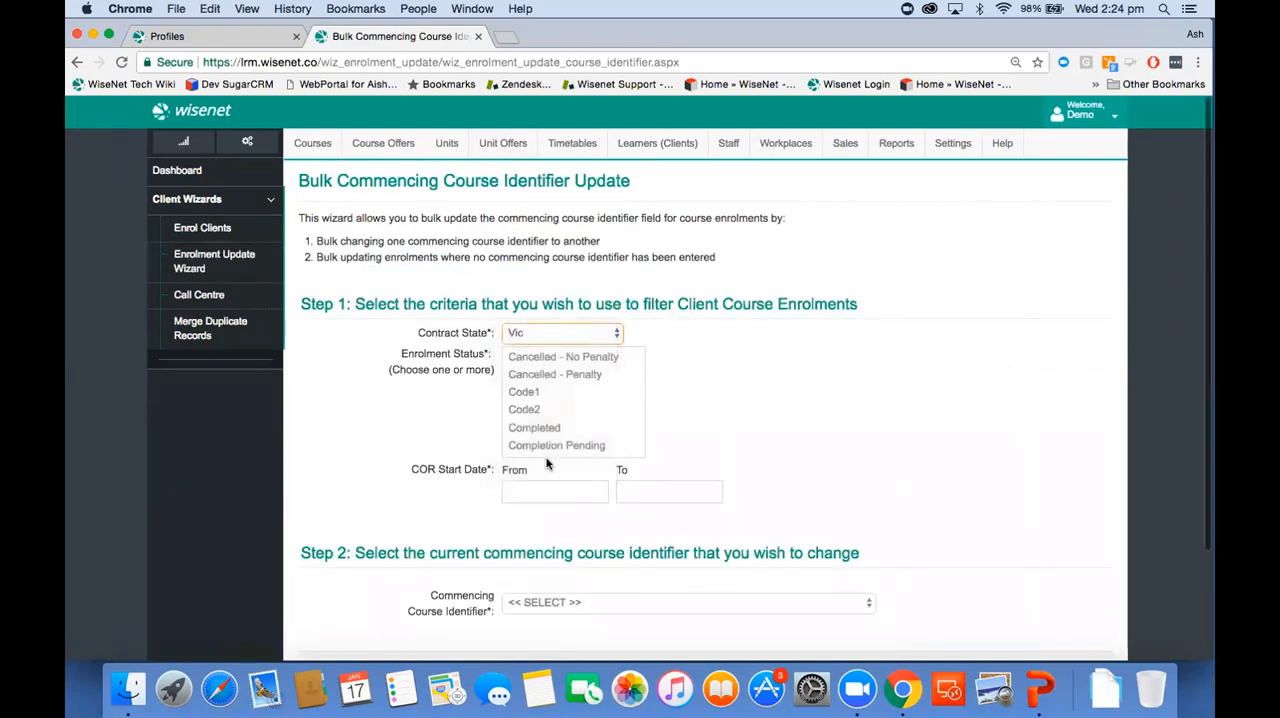
scroll(566, 426, down, 2)
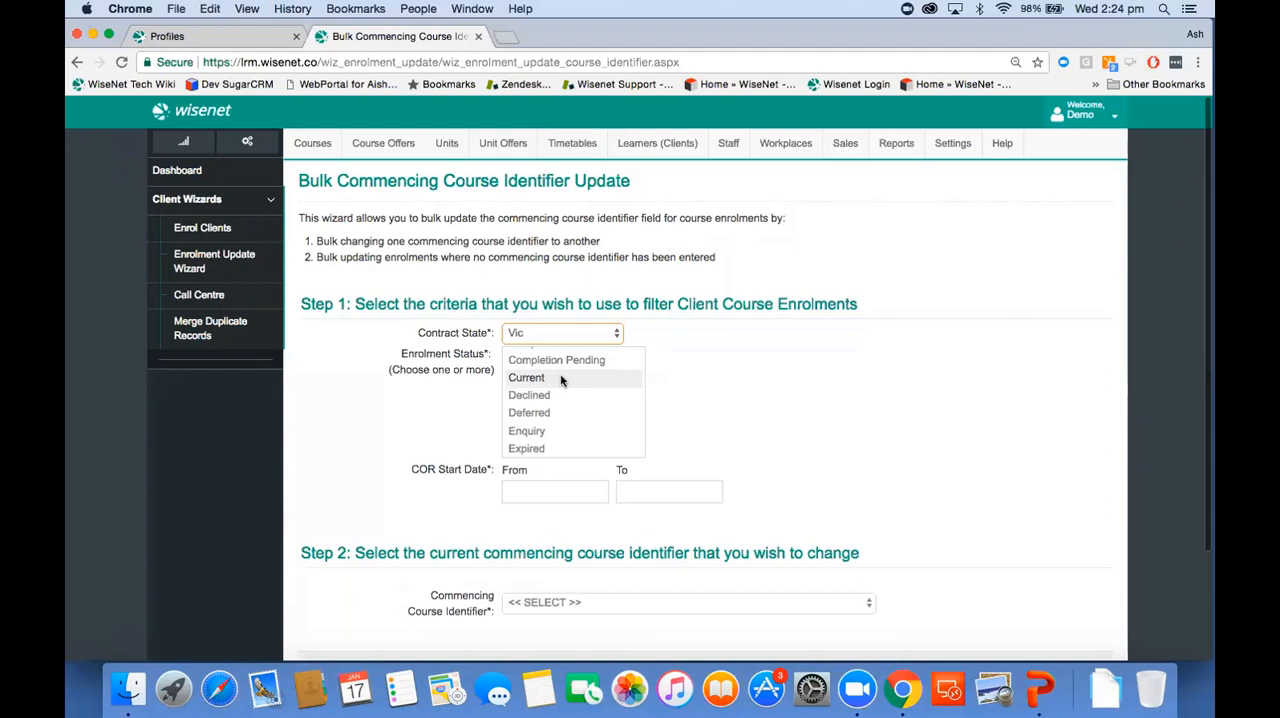
click(561, 378)
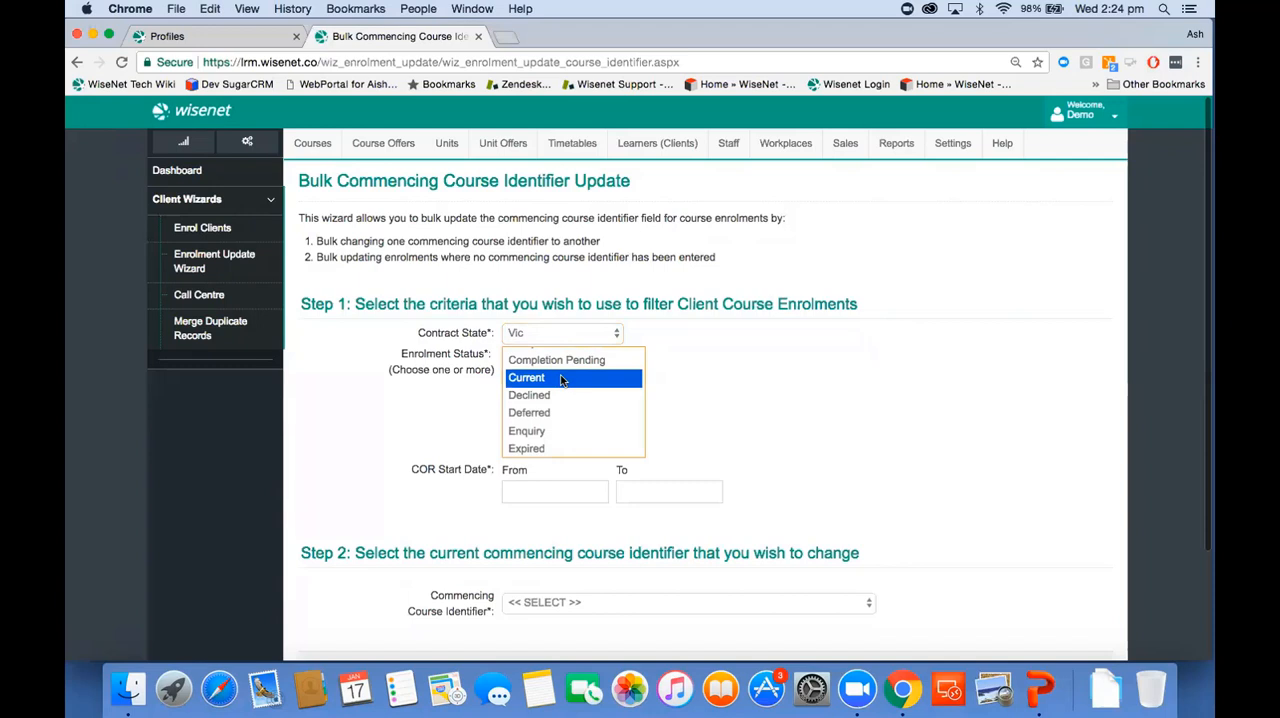
click(518, 486)
text(01/01/2017)
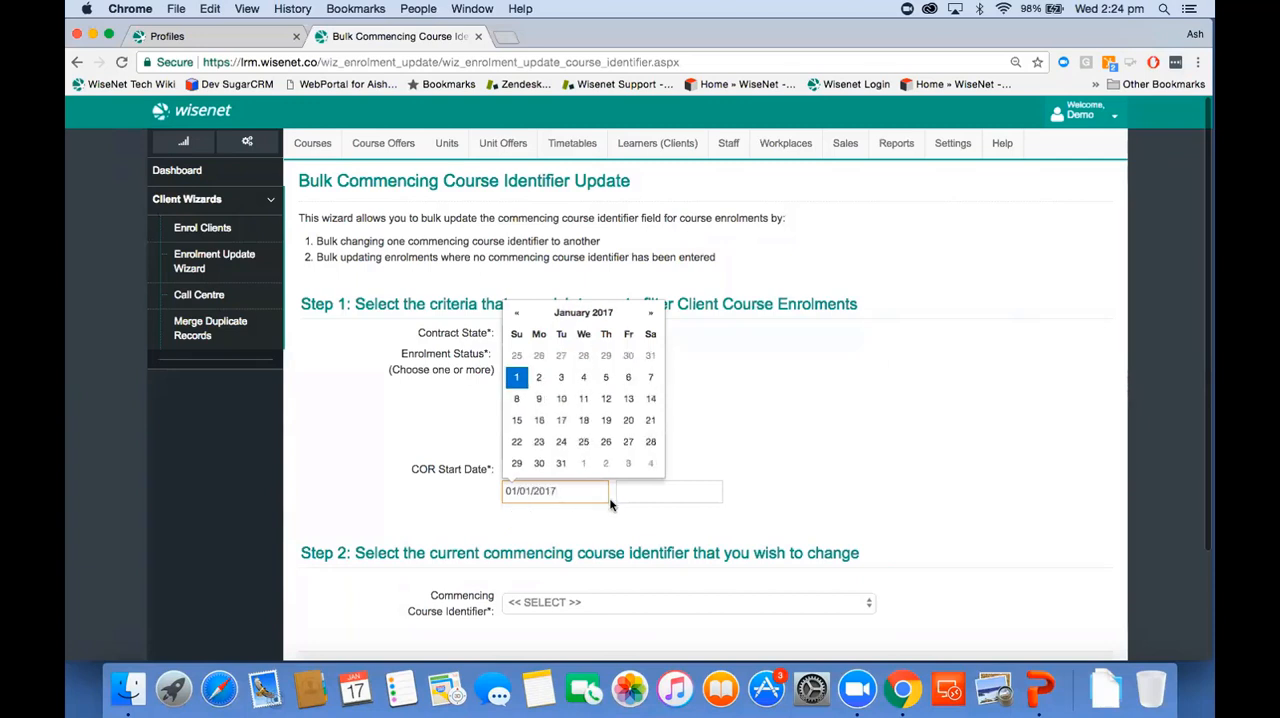
click(626, 489)
text(31/12/2017)
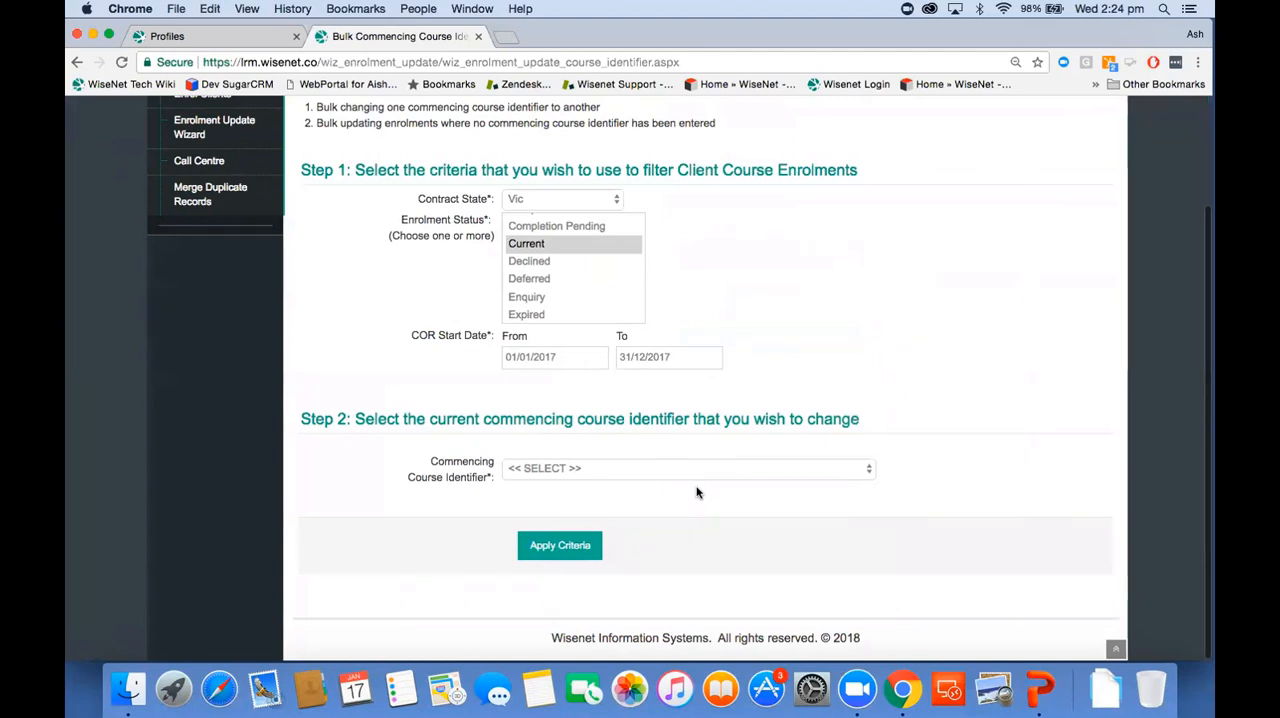
Step: Choose ~Empty~ as the current Commencing Course Identifier to change and apply the criteria
click(652, 477)
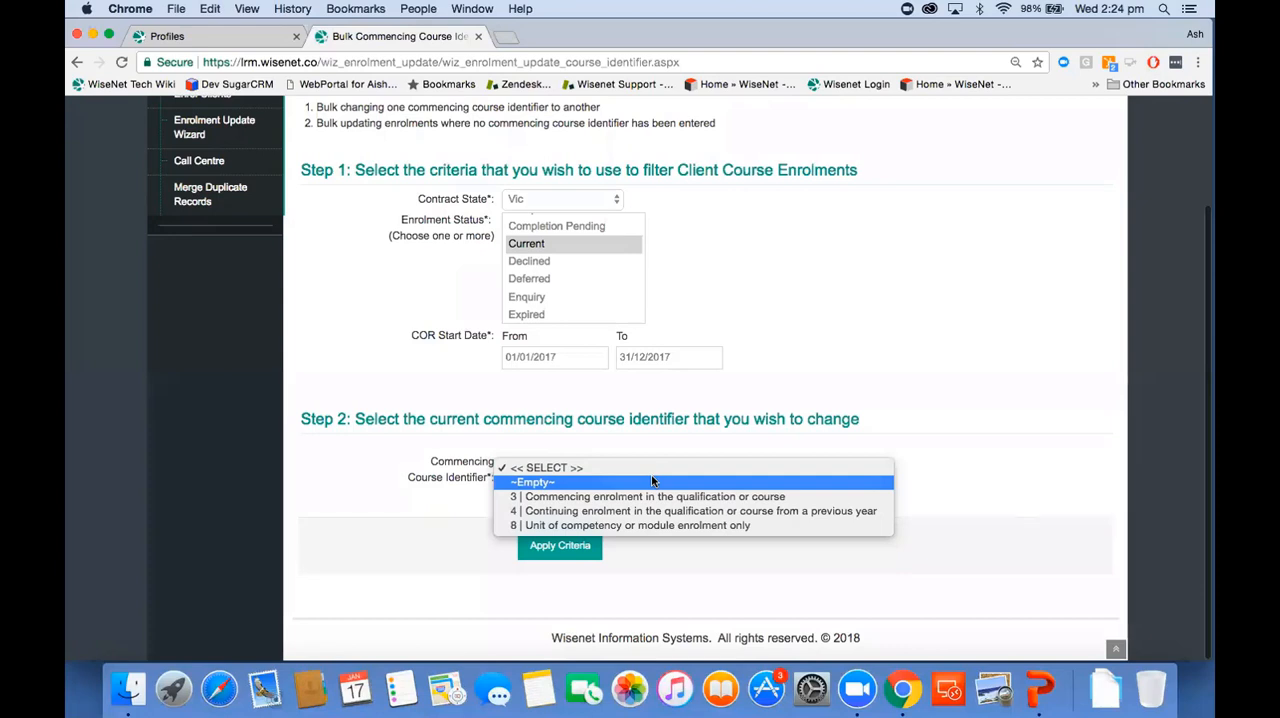
click(652, 481)
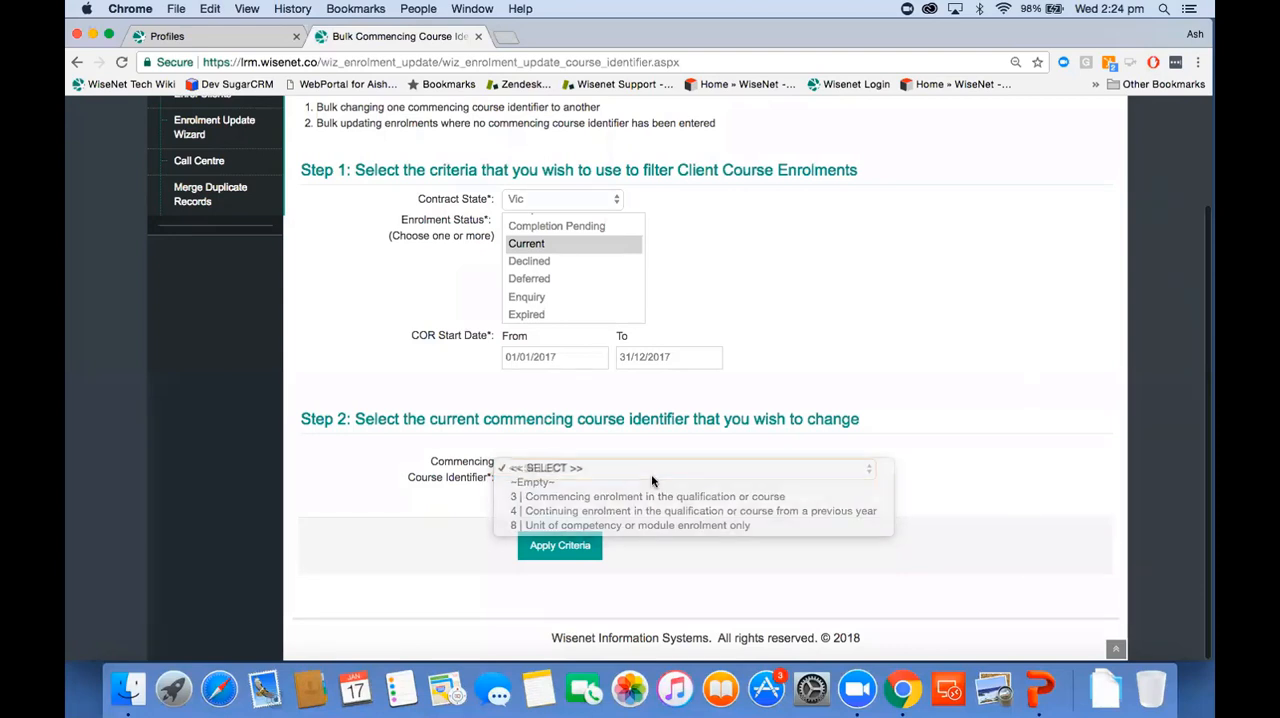
click(560, 553)
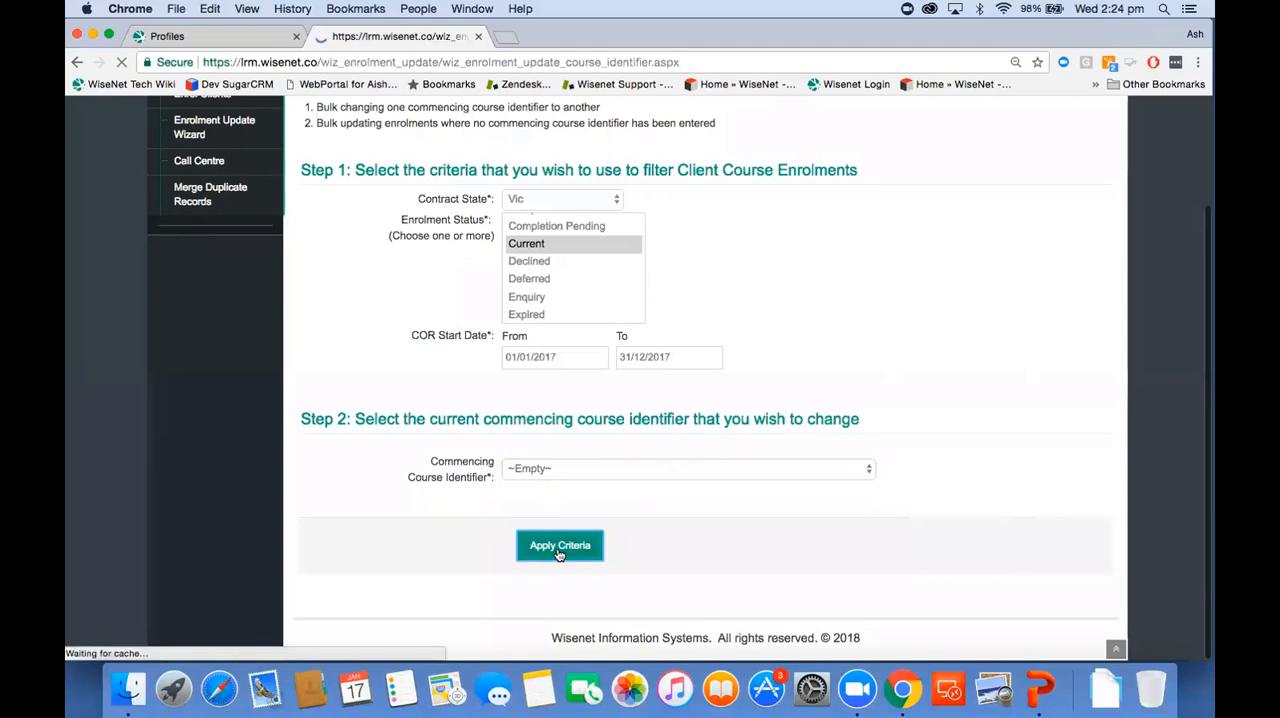
scroll(560, 553, down, 5)
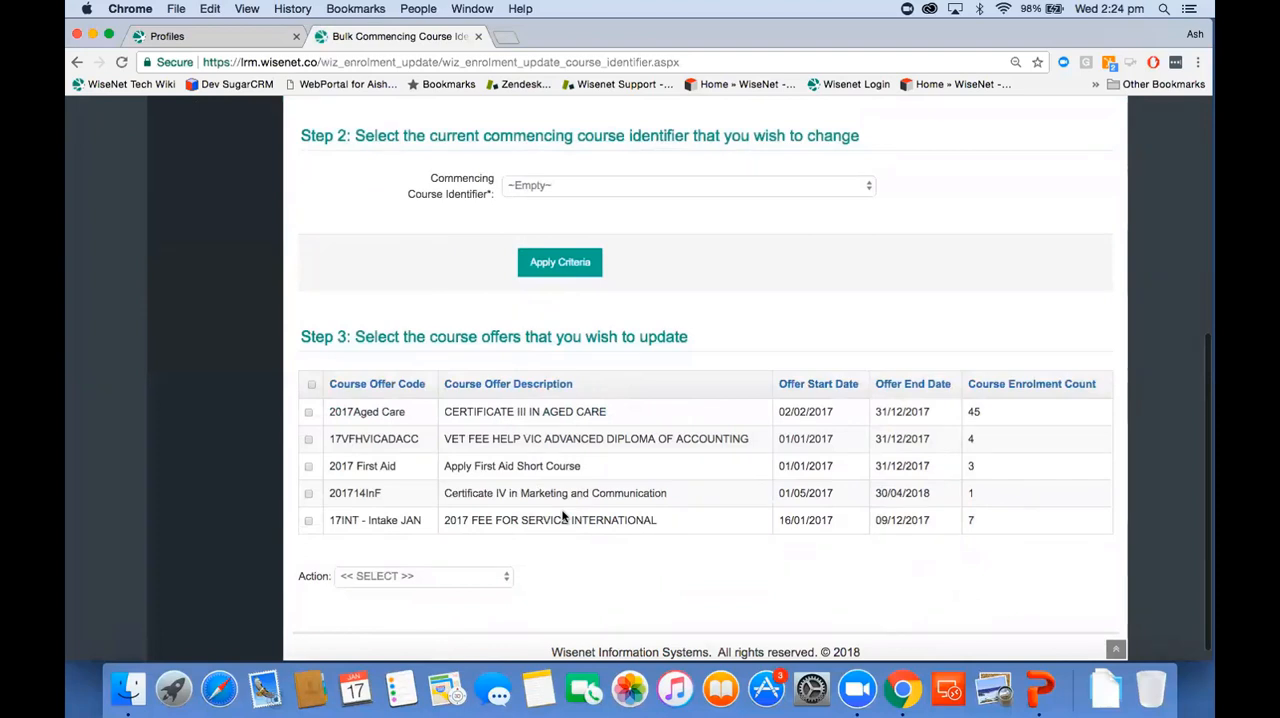
Step: Select course offers 2017Aged Care, 17VFHVICADACC, 2017 First Aid and 17INT - Intake JAN and start Bulk Update Selected Enrolments
click(308, 413)
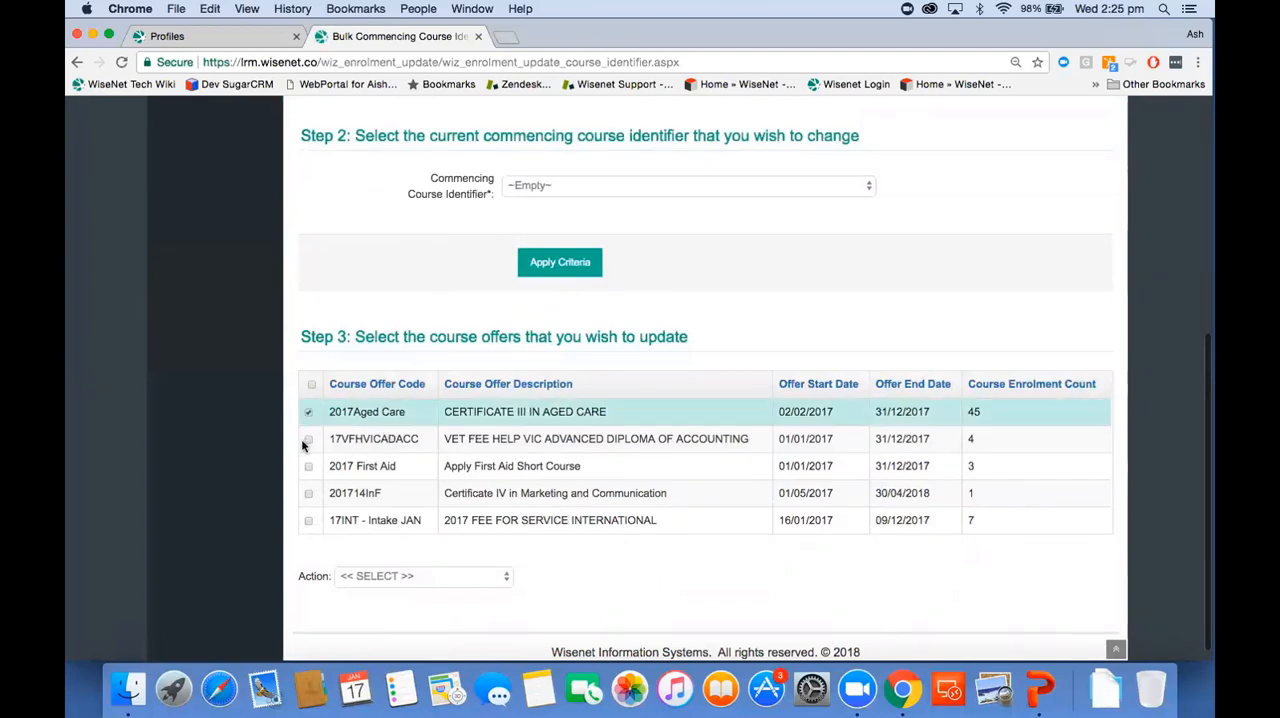
click(308, 440)
click(308, 467)
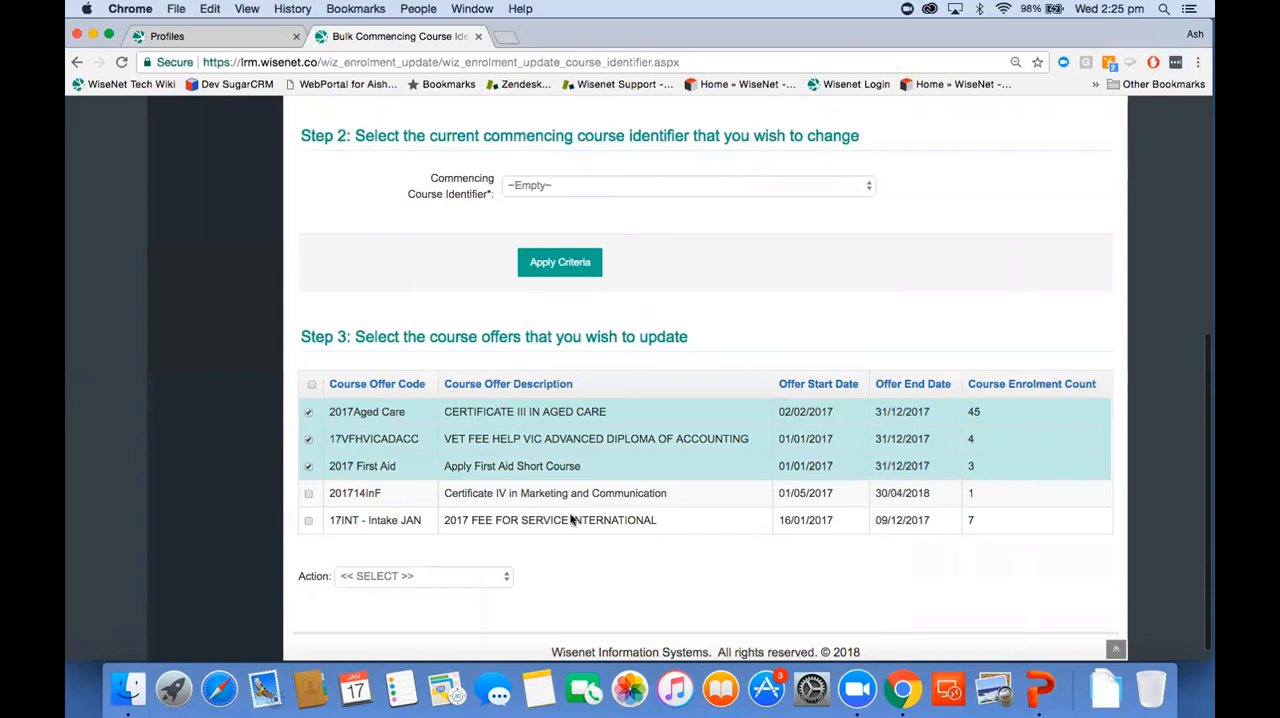
click(308, 521)
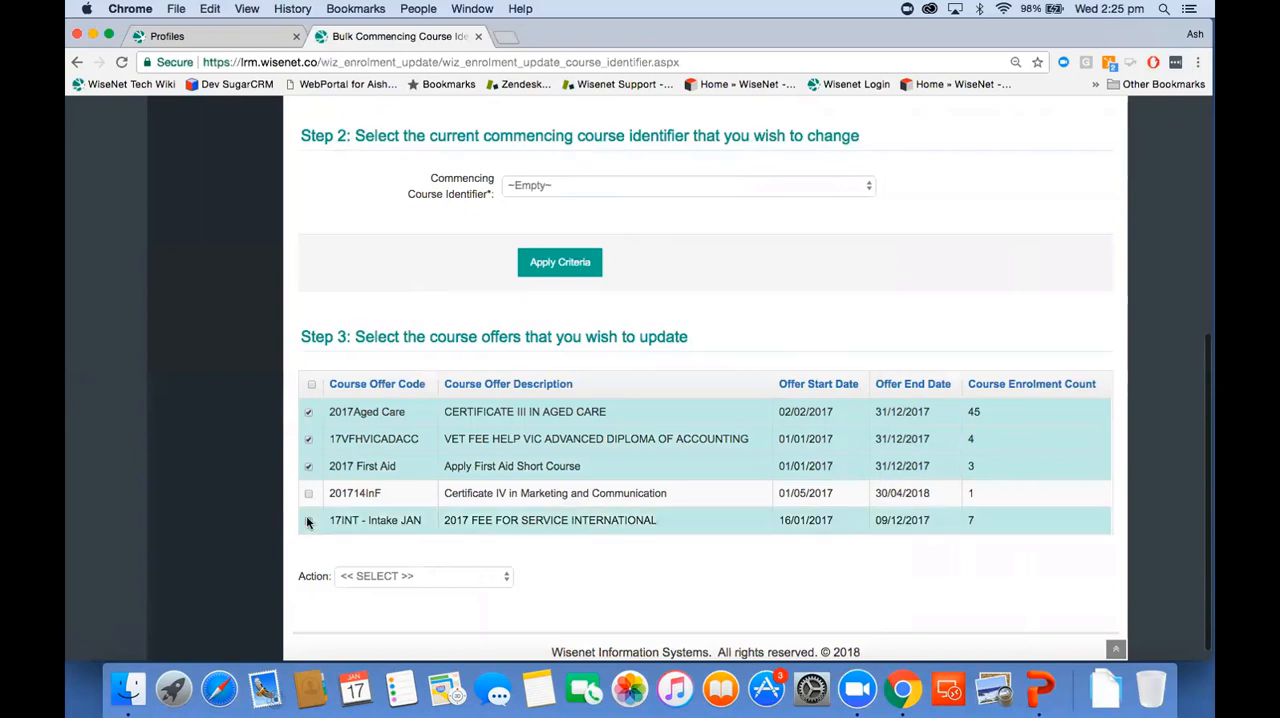
click(383, 577)
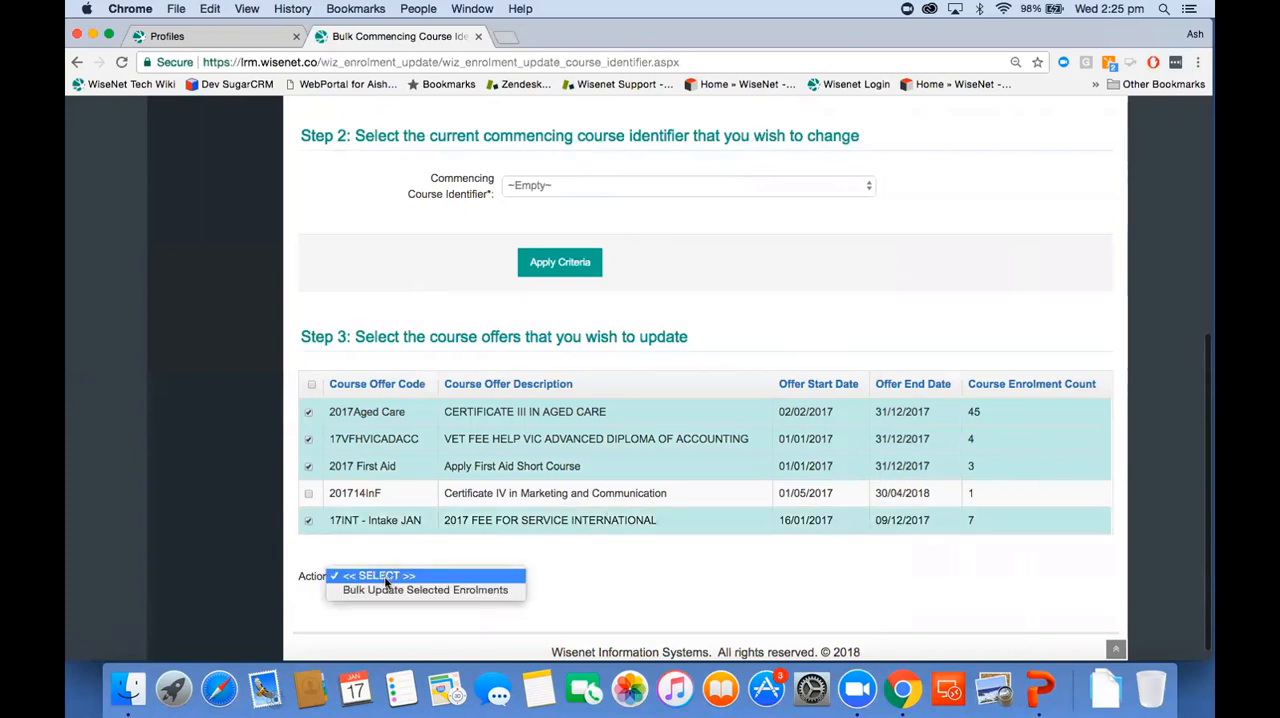
click(430, 586)
Step: Set Commencing Course Identifier to 3 | Commencing enrolment in the qualification or course for the selected offers and perform the update
scroll(549, 557, down, 5)
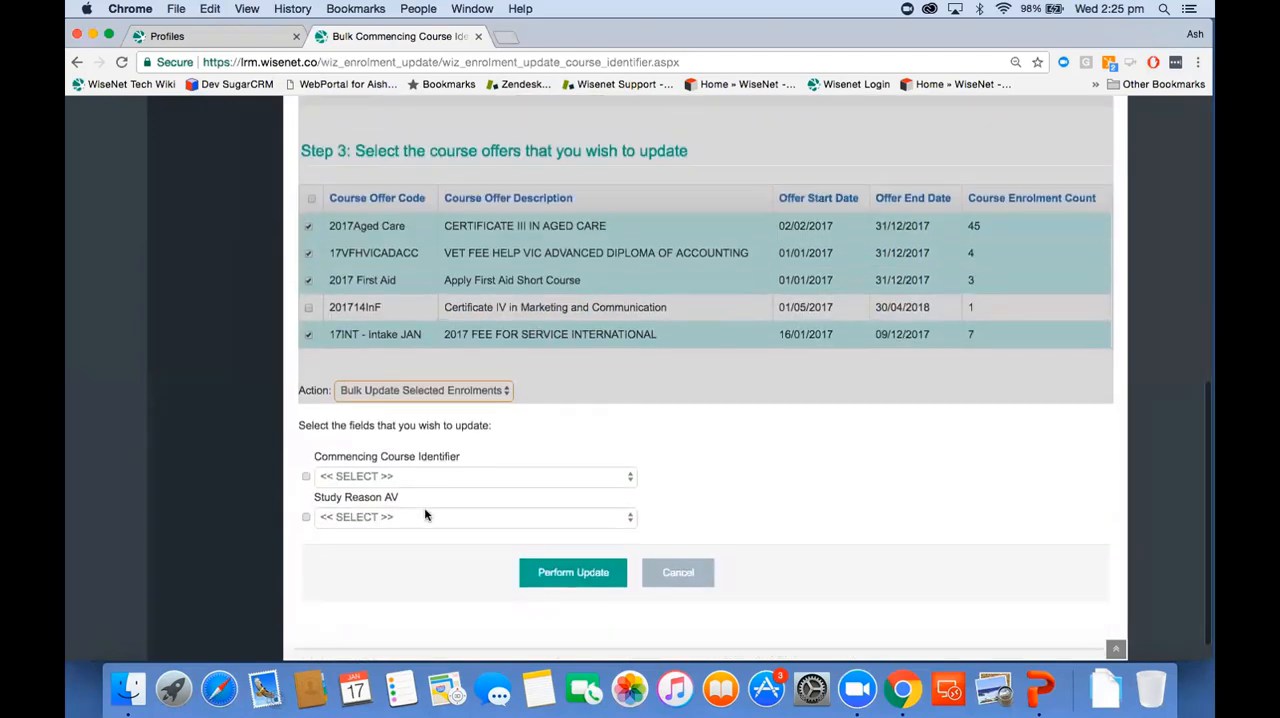
click(355, 479)
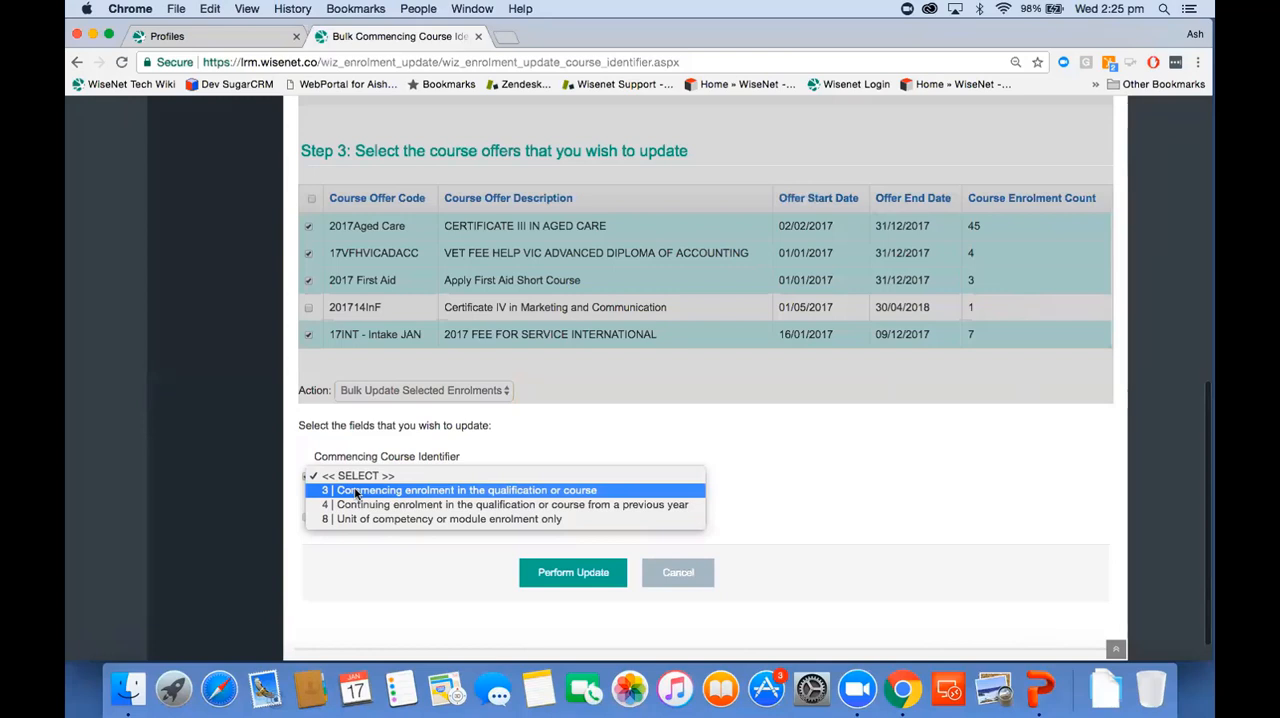
click(356, 491)
click(588, 578)
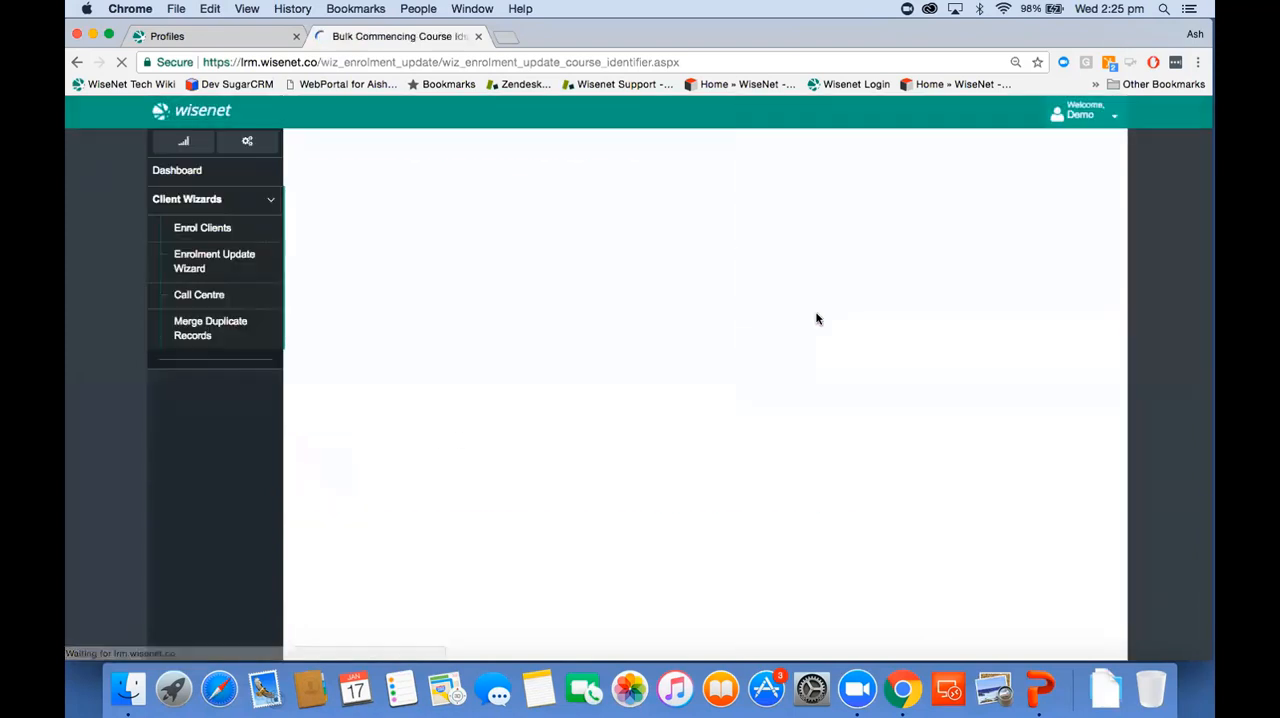
Step: Bulk update course offer 201714InF with Commencing Course Identifier 4 | Continuing enrolment in the qualification or course from a previous year
scroll(816, 318, down, 5)
click(394, 564)
click(397, 577)
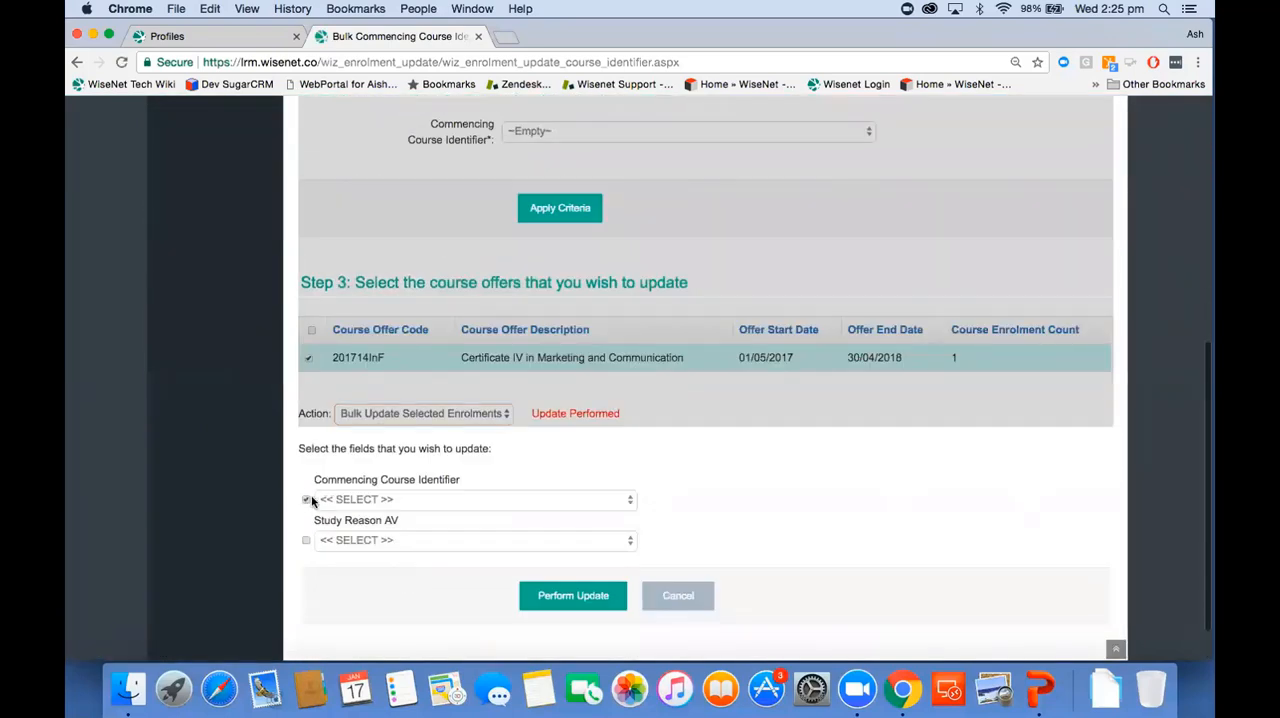
click(340, 500)
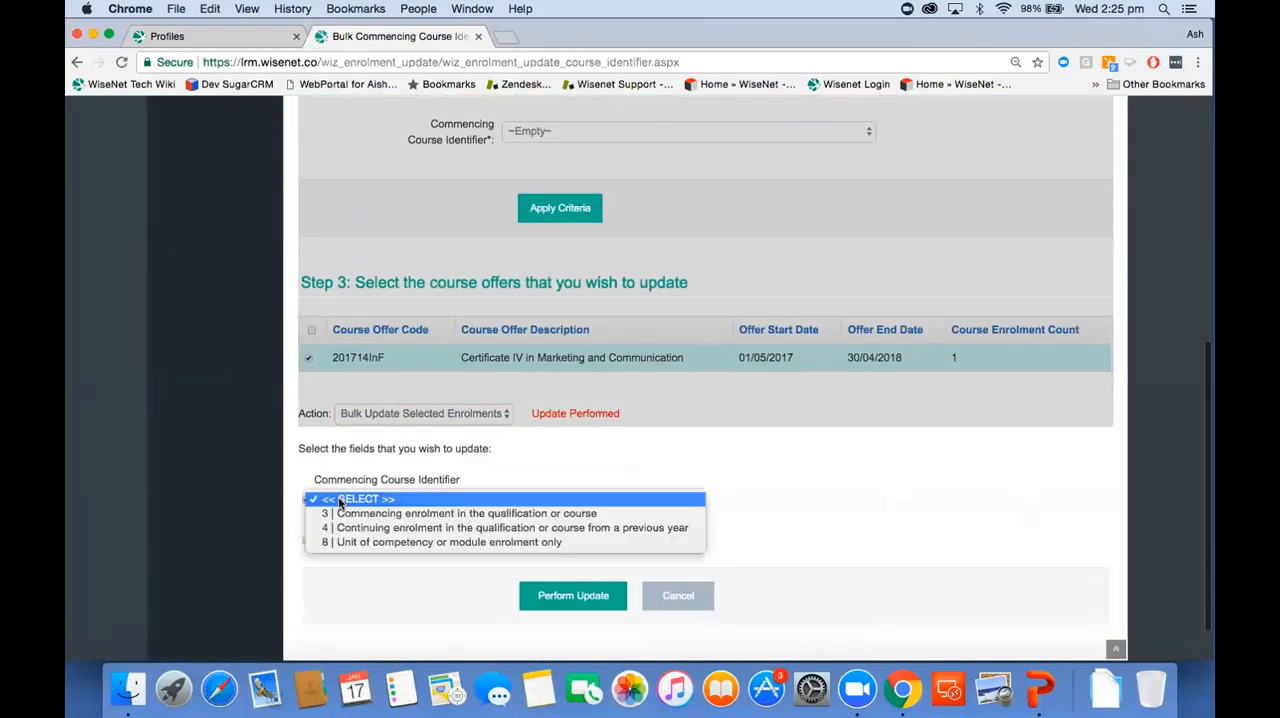
click(408, 535)
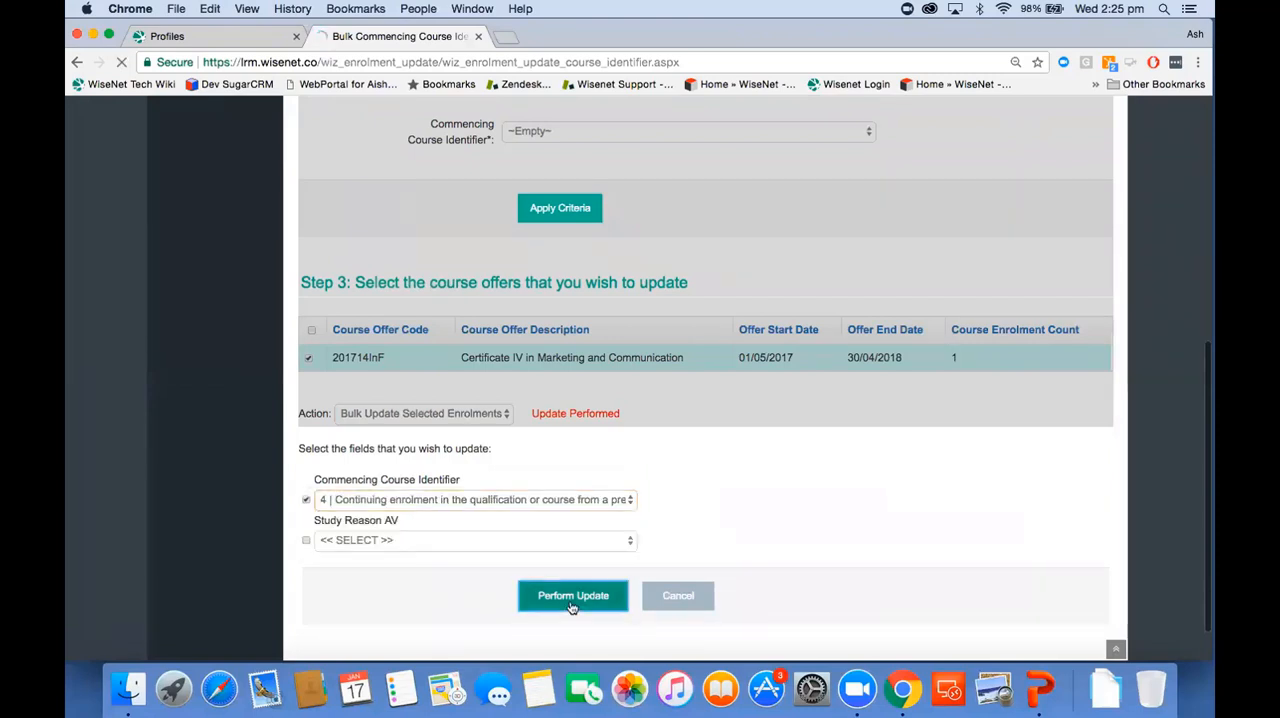
click(572, 605)
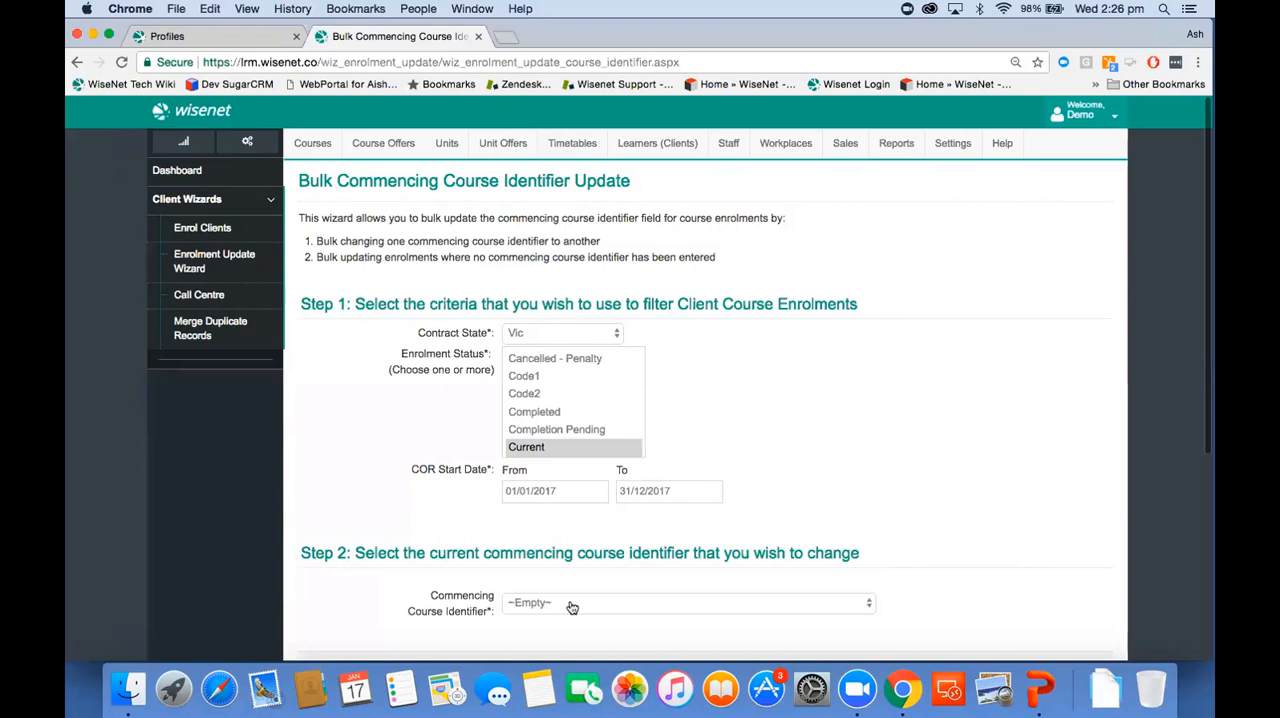
Step: Filter the enrolments by current Commencing Course Identifier 3 | Commencing enrolment in the qualification or course and apply the criteria
scroll(572, 607, down, 5)
click(520, 288)
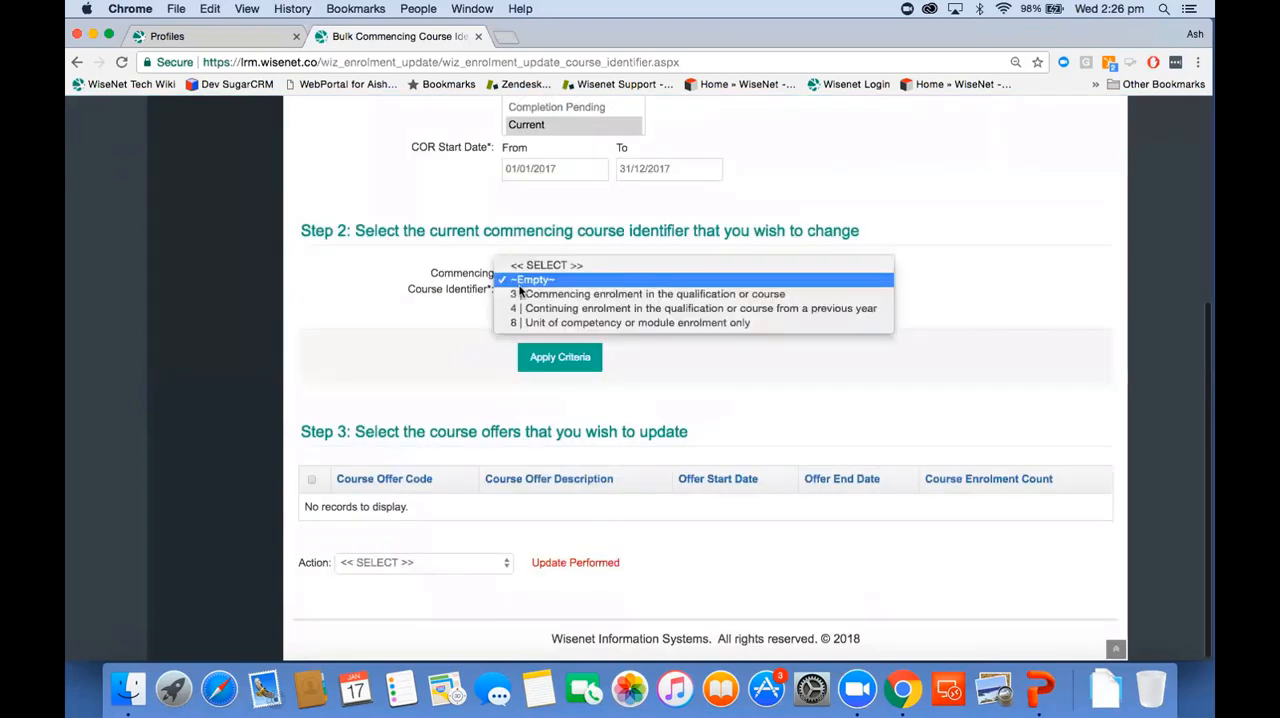
click(524, 294)
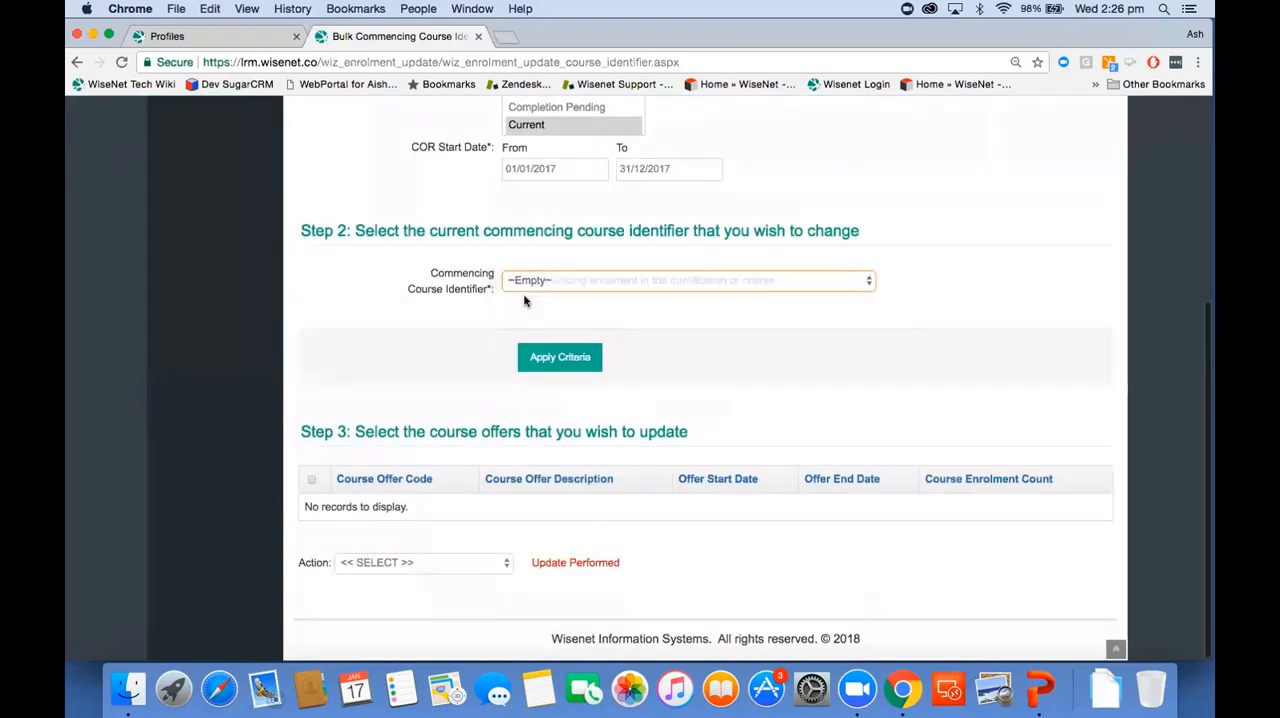
click(550, 359)
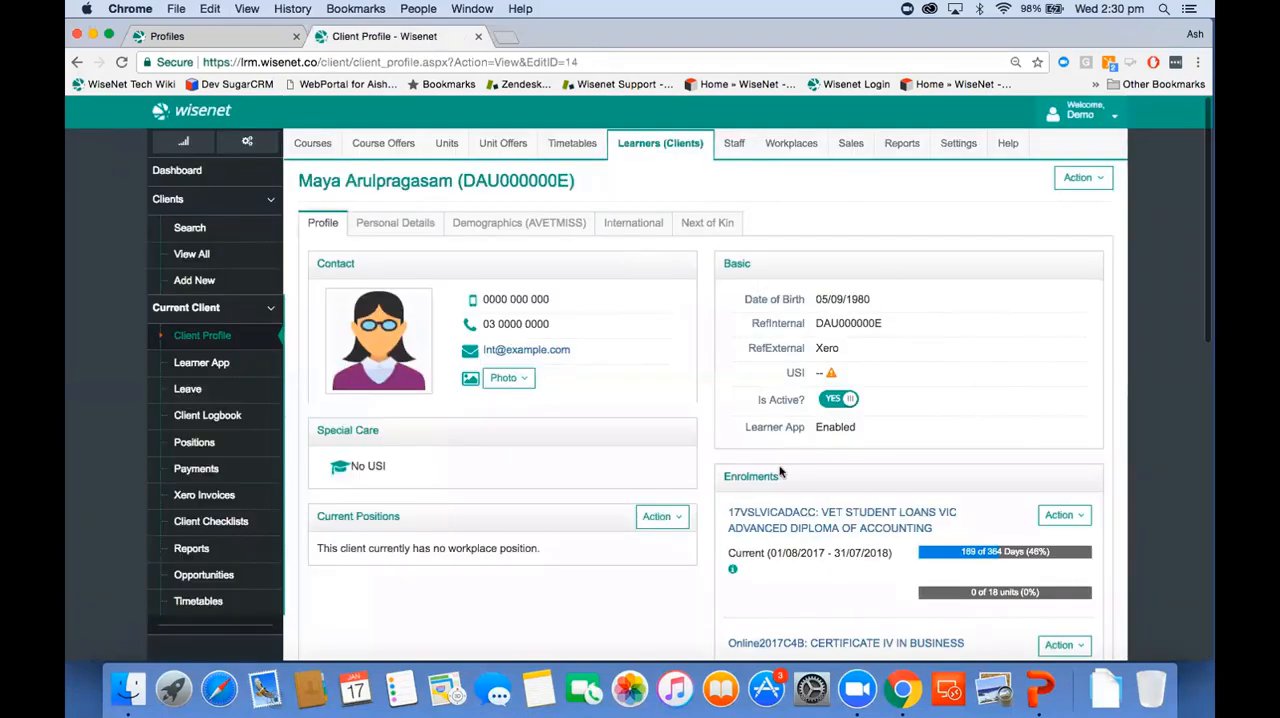
Step: Open the unit enrolments for the learner's 17VSLVICADACC course enrolment and review the units' start dates, end dates and outcome codes
click(1069, 522)
click(1042, 621)
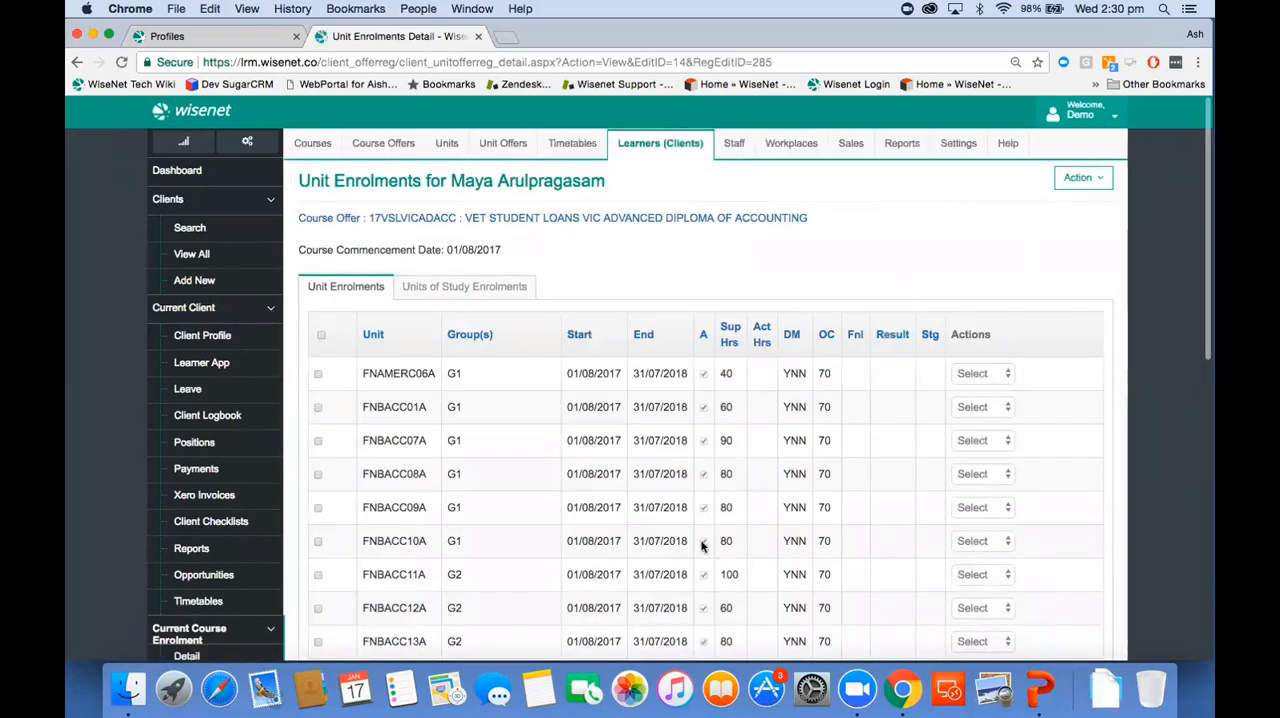
scroll(700, 543, down, 5)
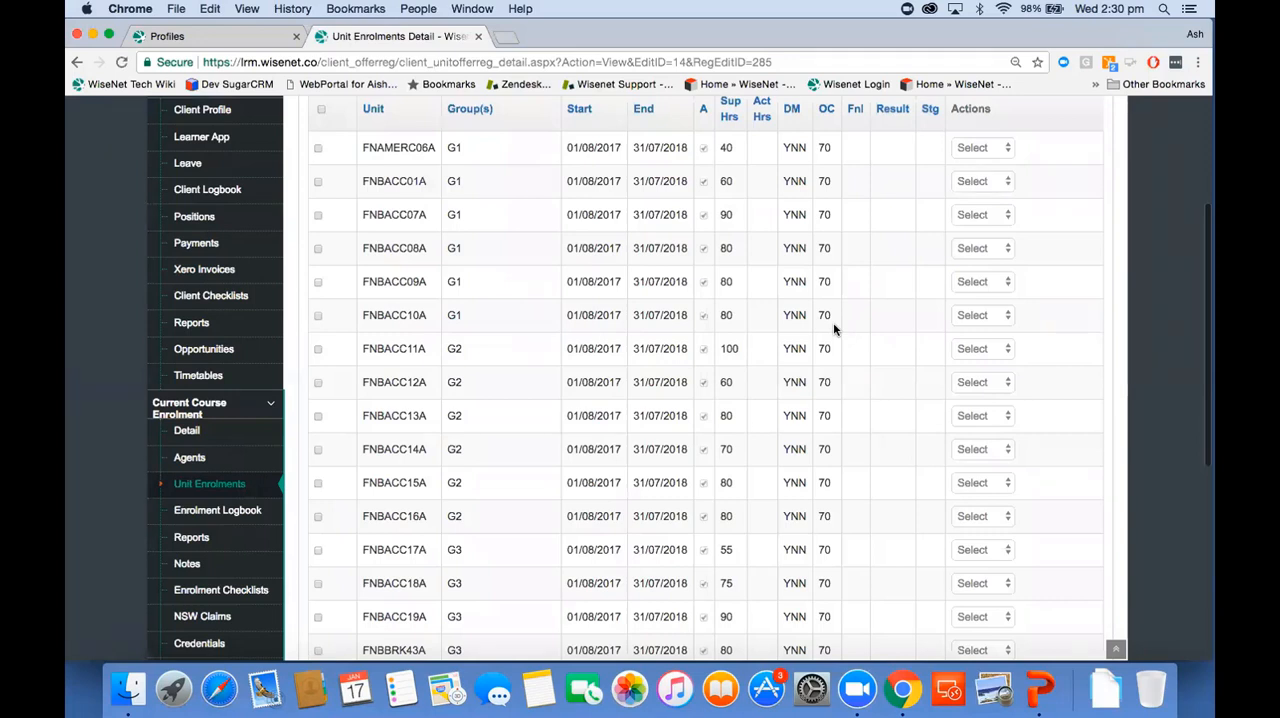
scroll(833, 322, up, 1)
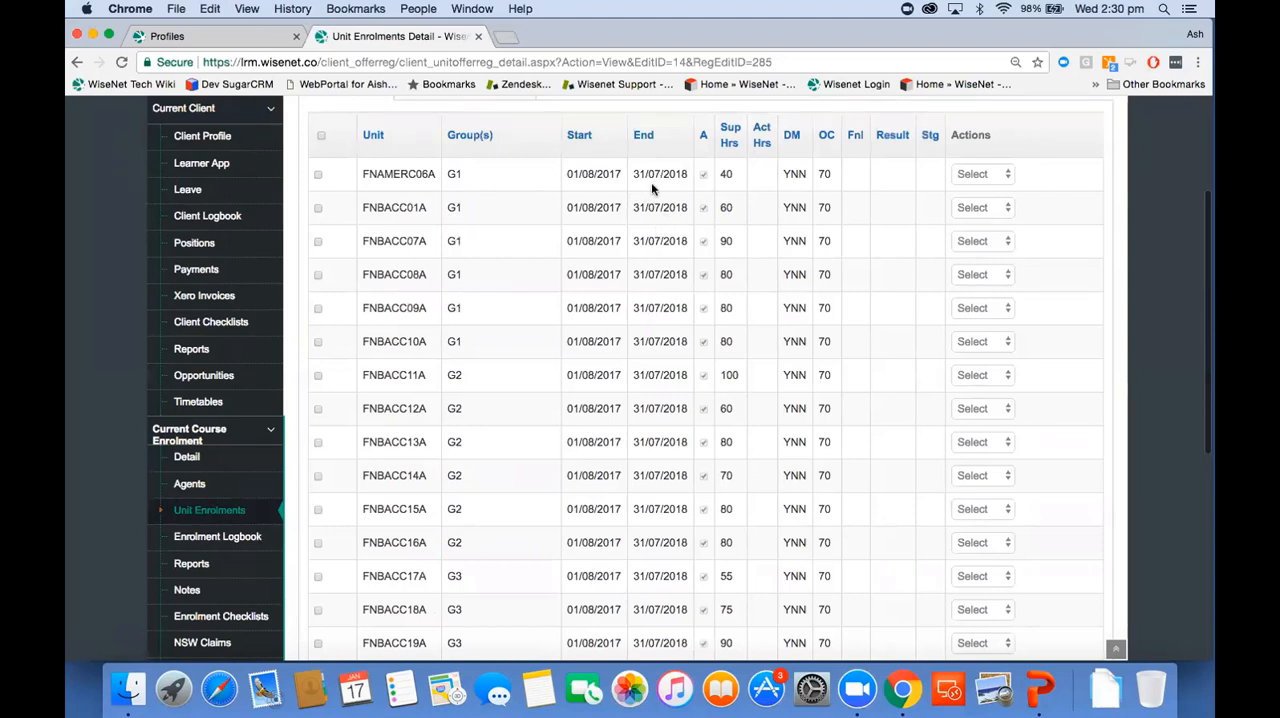
scroll(694, 348, down, 3)
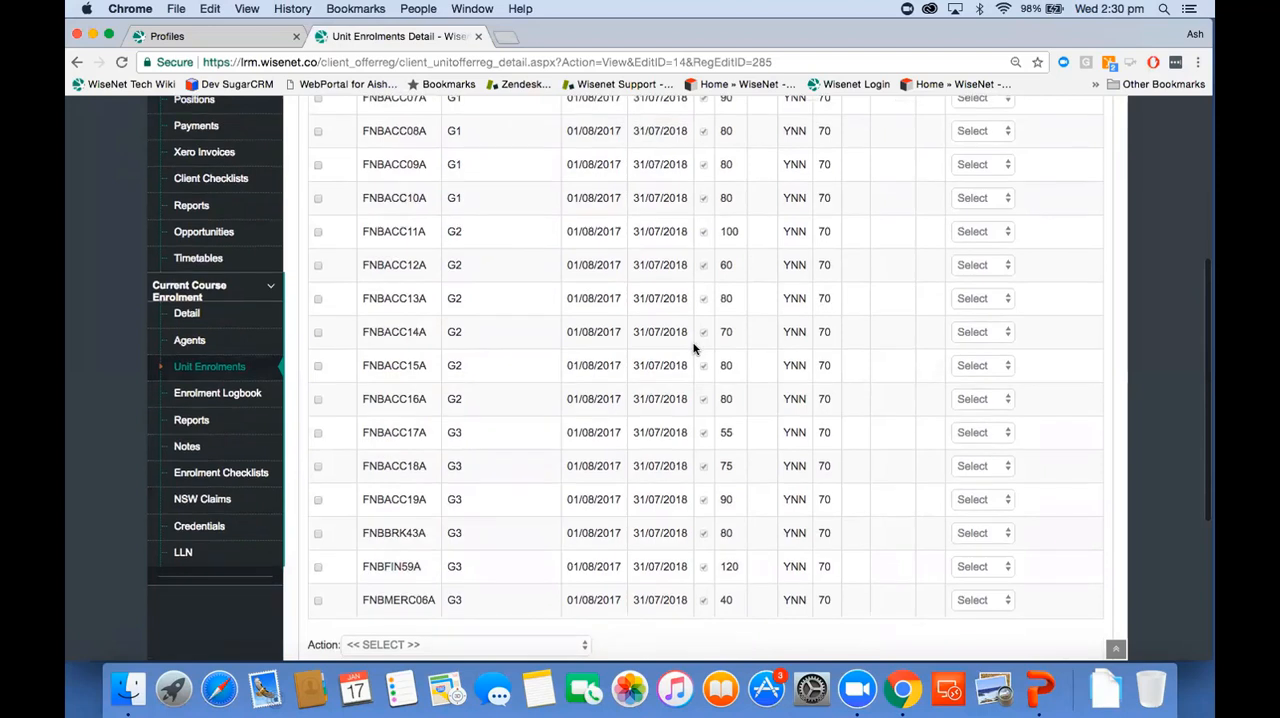
scroll(640, 232, up, 2)
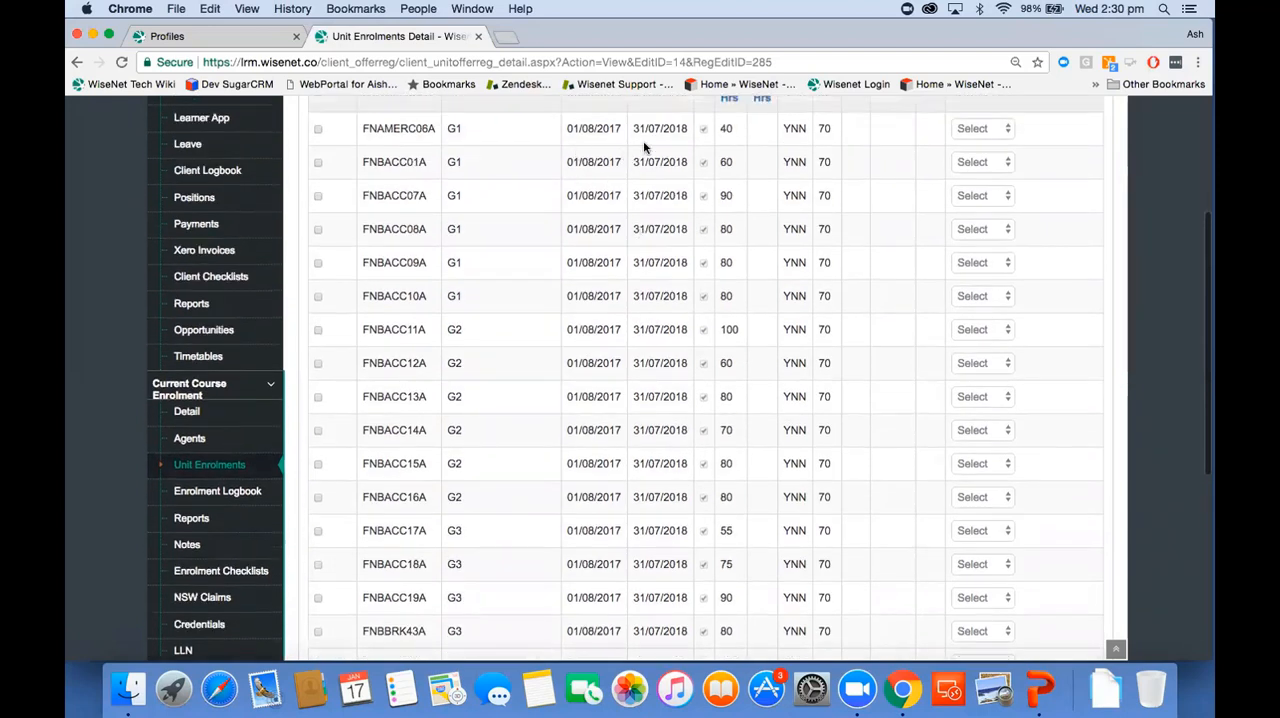
Step: Set the outcome code of unit FNAMERC06A to 20 | Competency achieved/pass and update the selected unit
click(320, 133)
scroll(514, 269, down, 5)
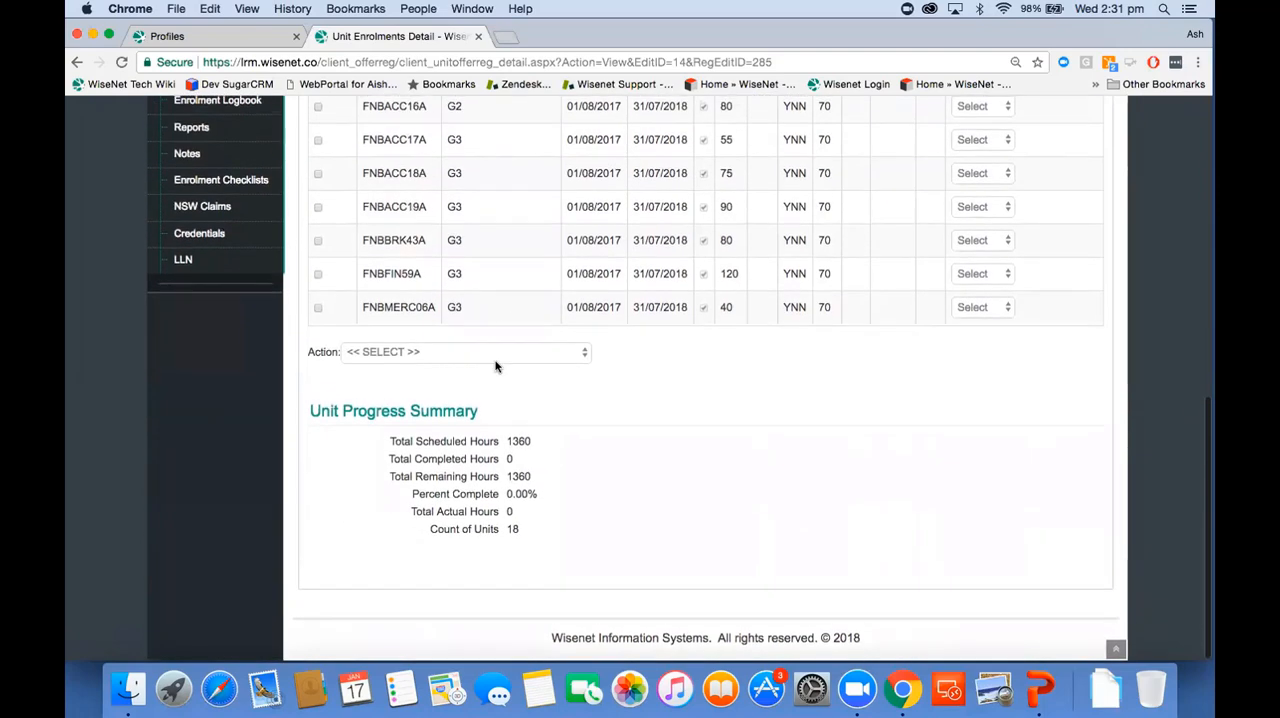
click(495, 352)
click(495, 366)
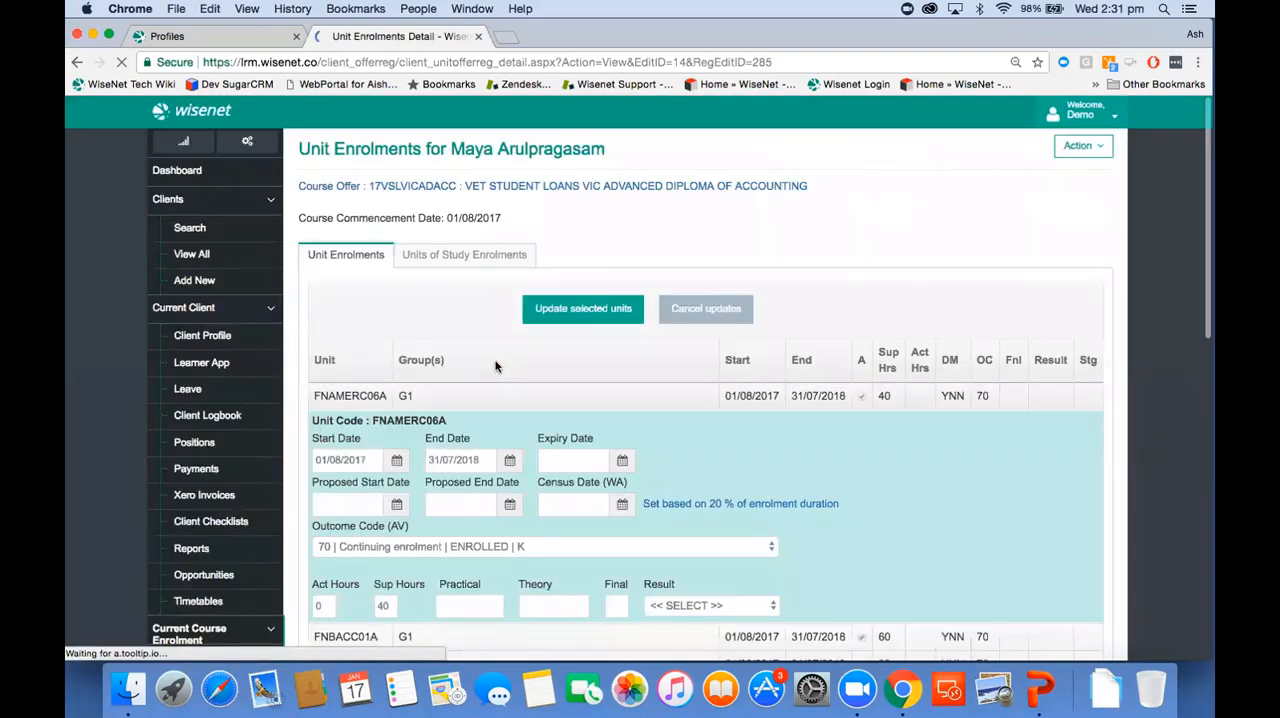
click(441, 579)
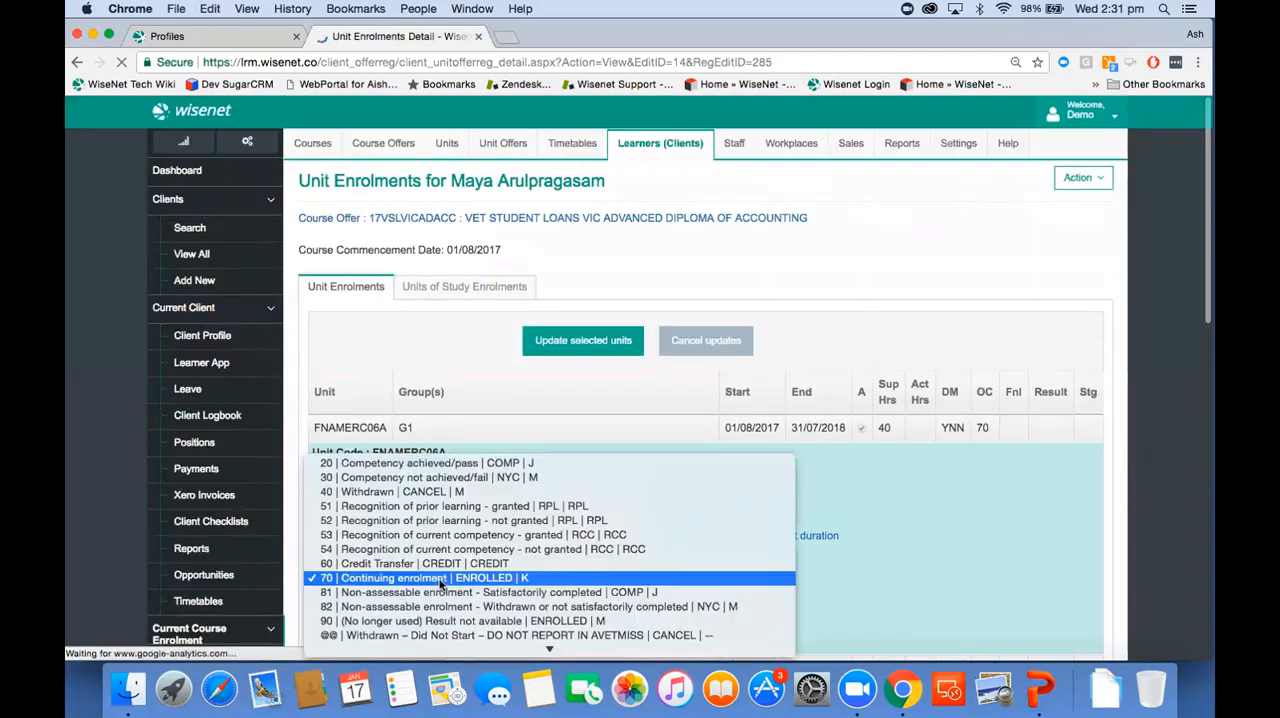
click(437, 463)
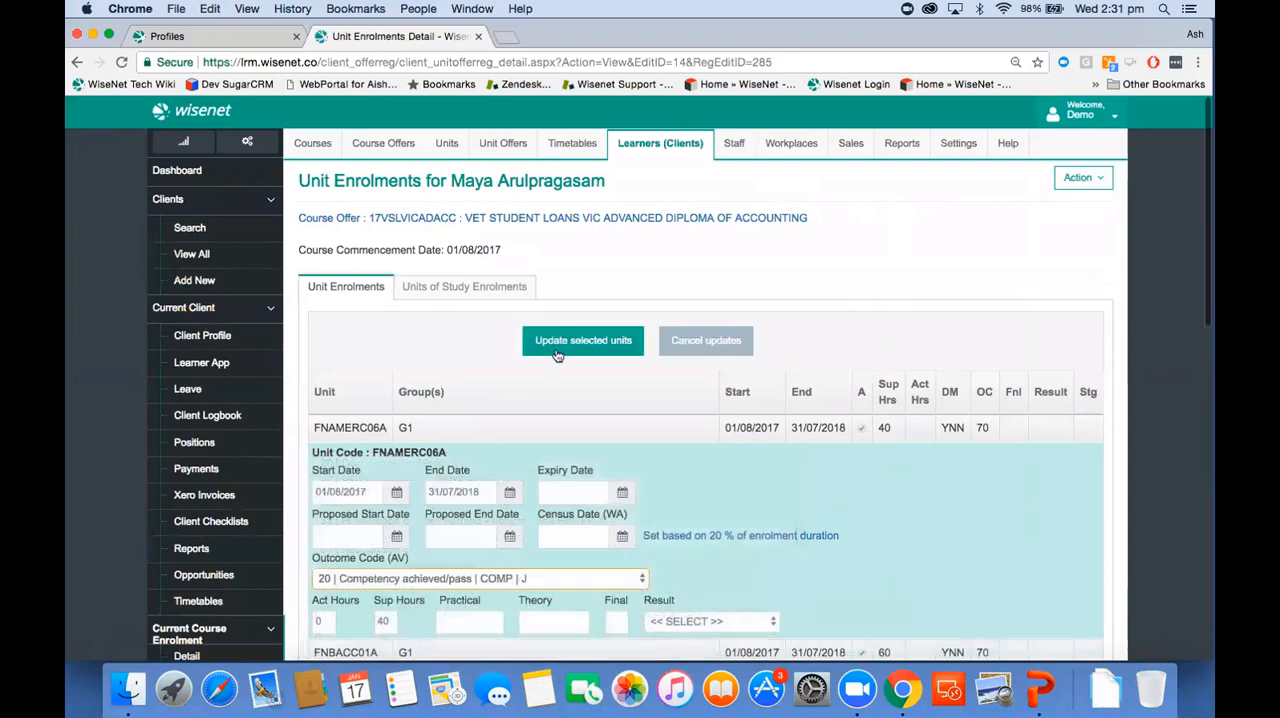
click(566, 344)
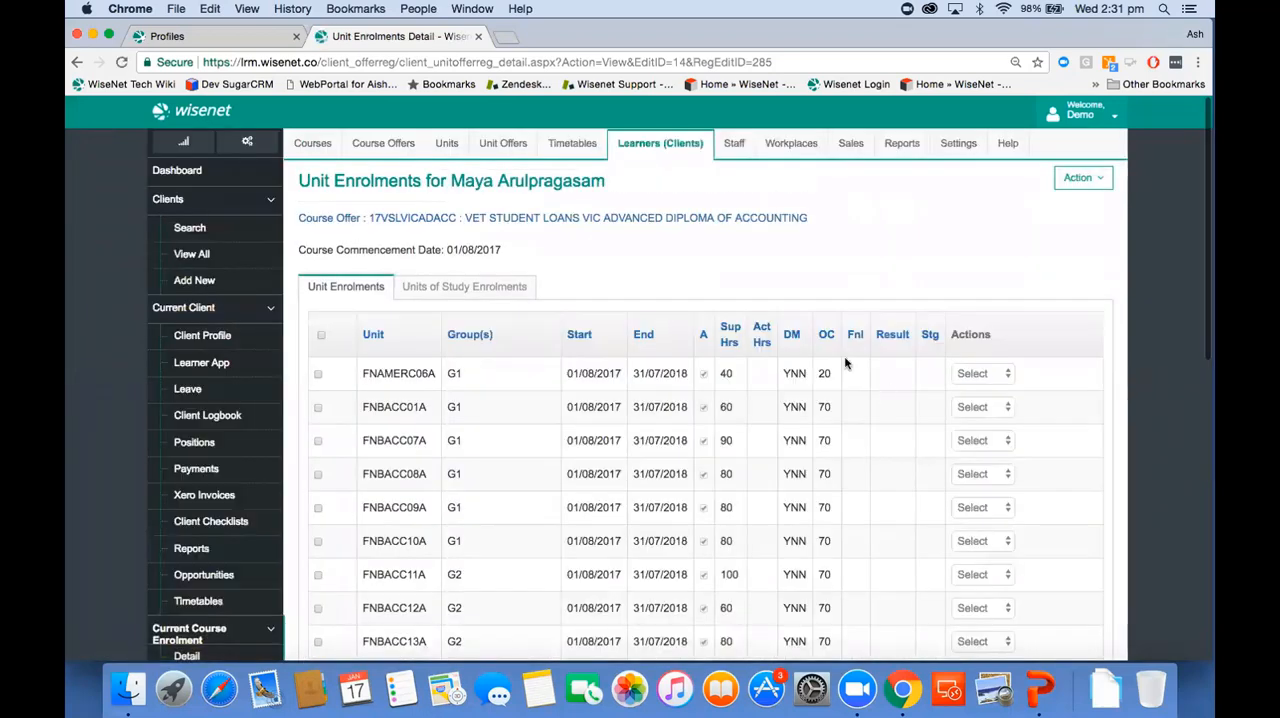
mouse_move(818, 380)
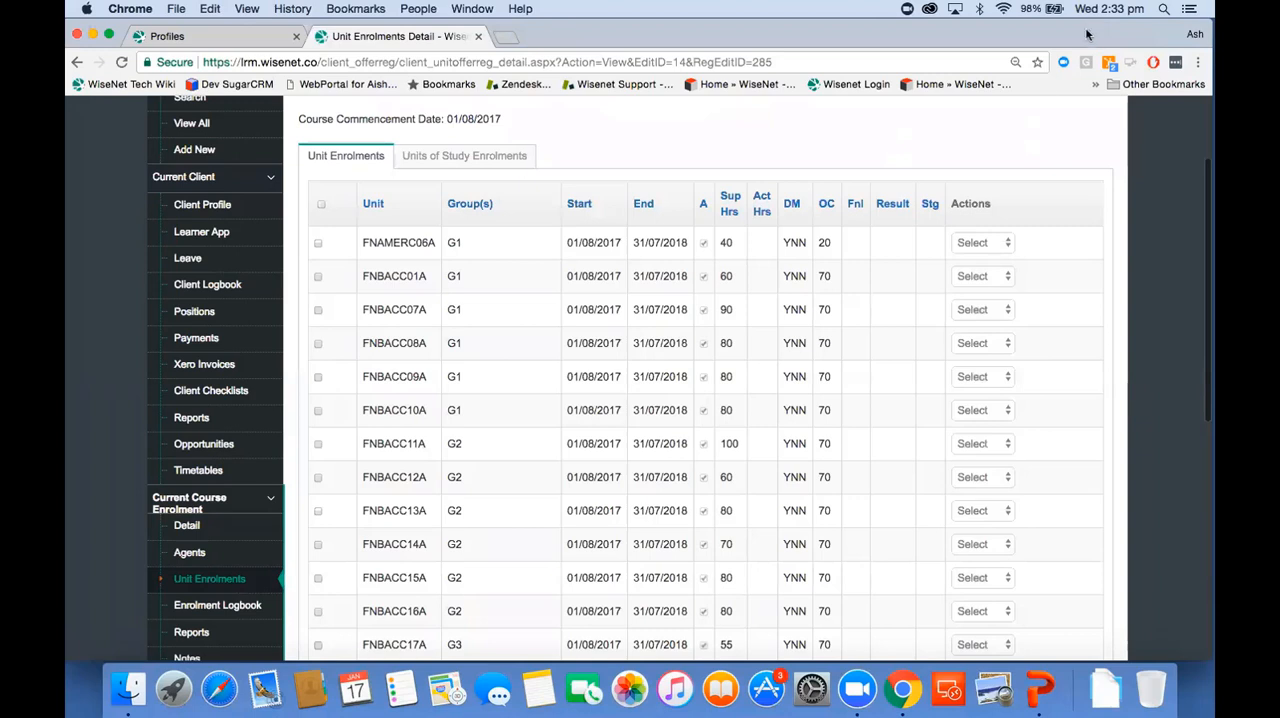
Step: Open the FNAMERC06A unit enrolment for editing and look through its funding source and delivery mode fields
click(979, 242)
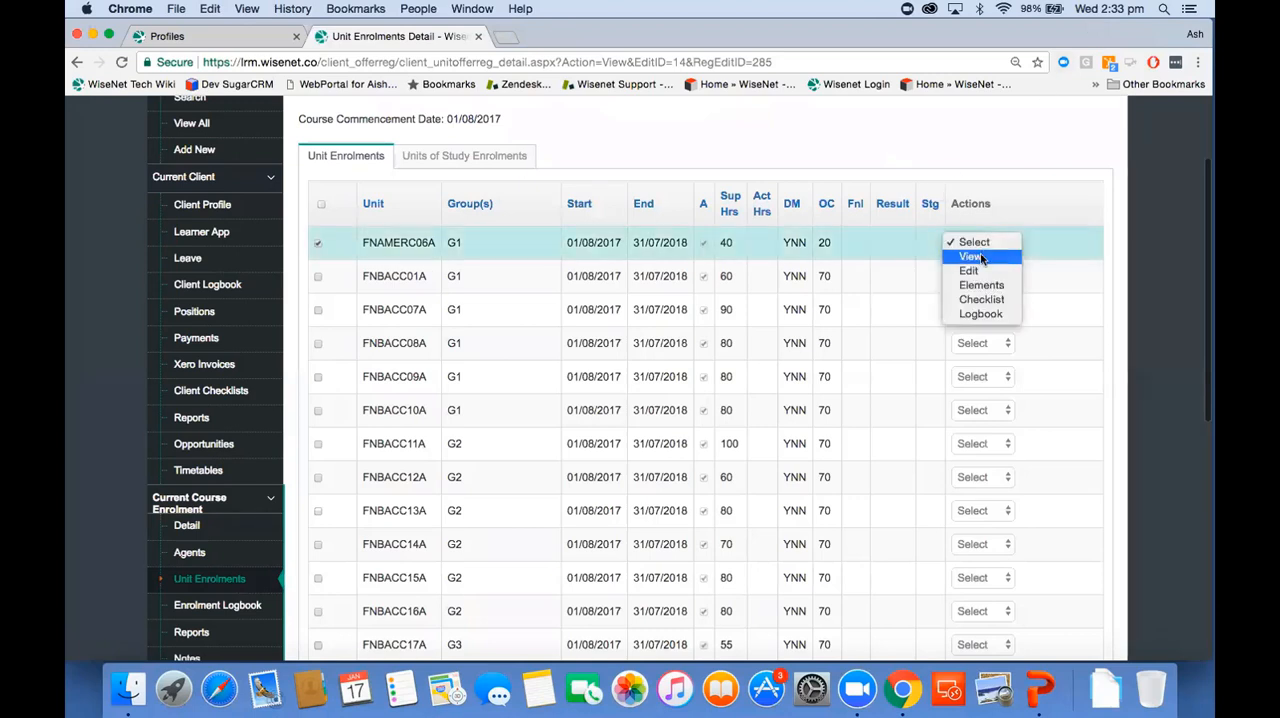
click(966, 245)
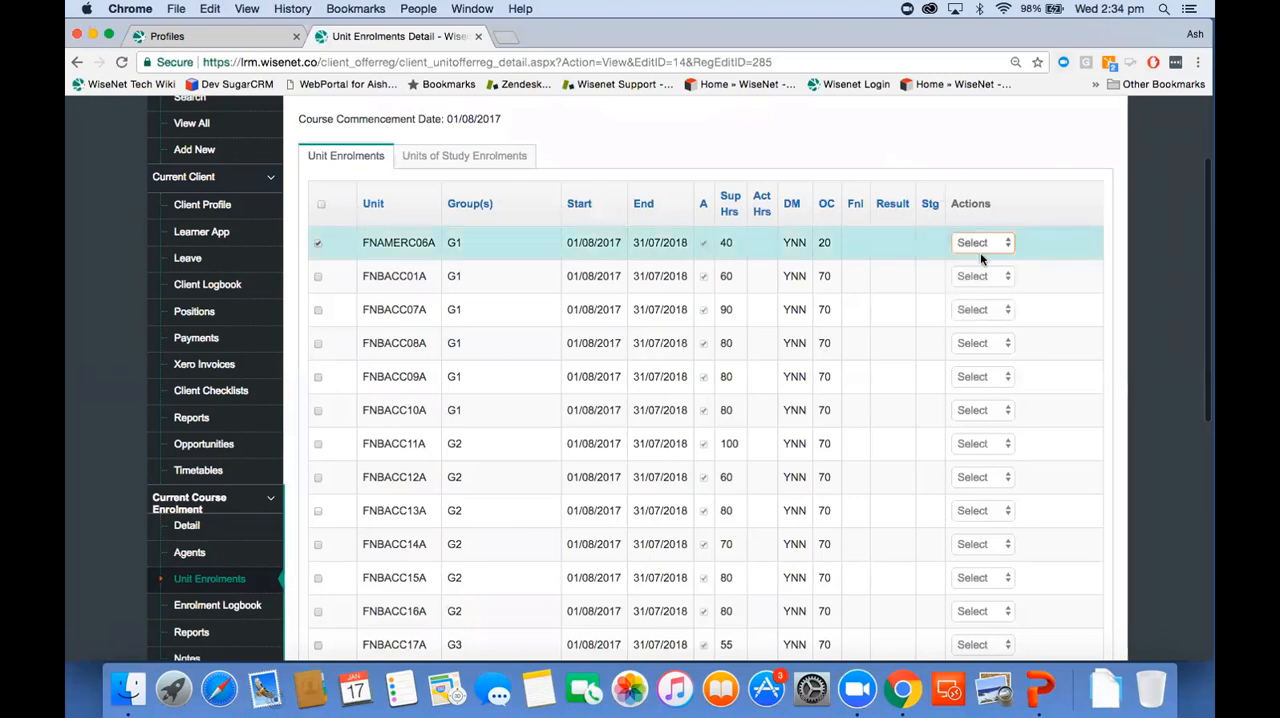
click(979, 242)
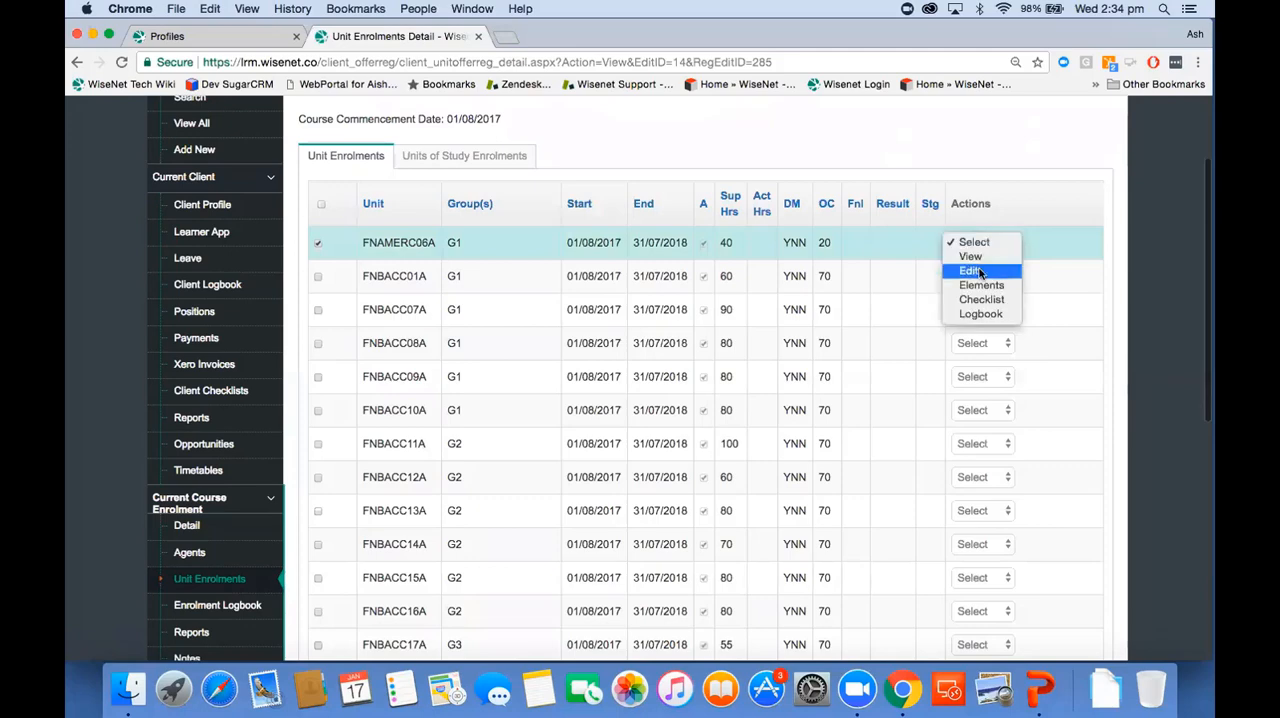
click(975, 271)
scroll(797, 327, down, 10)
scroll(797, 329, down, 4)
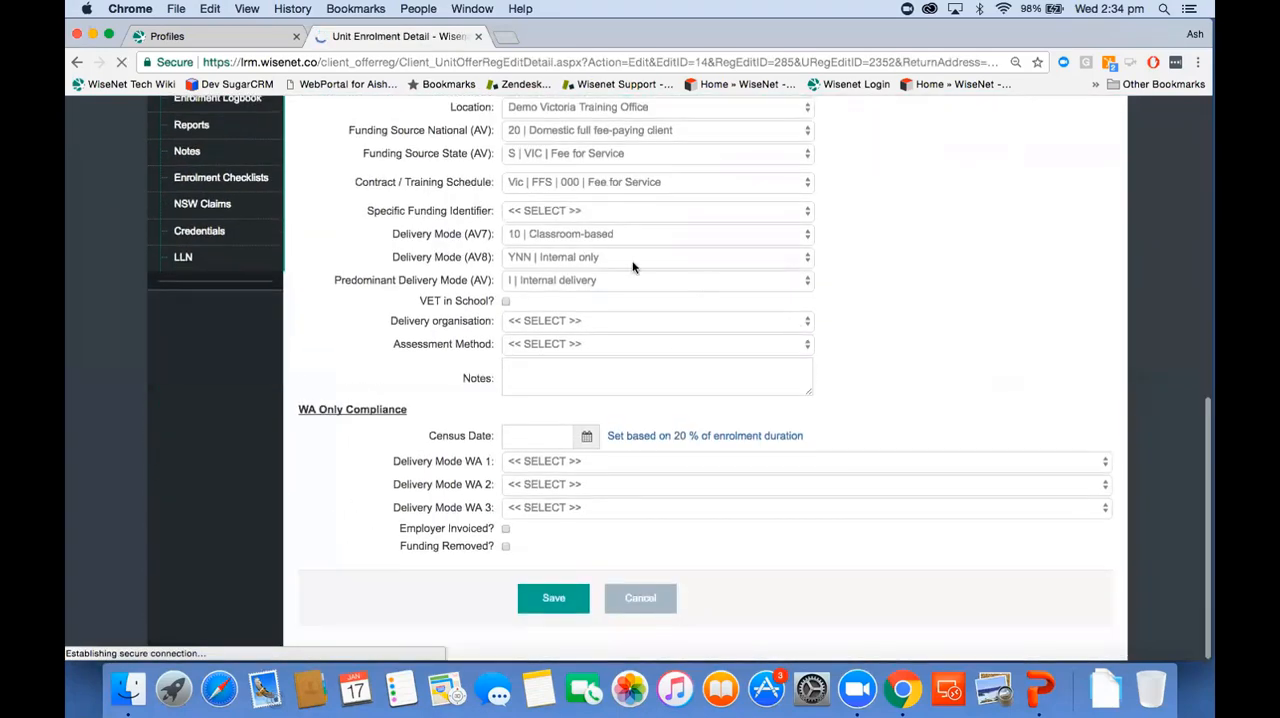
scroll(575, 239, up, 3)
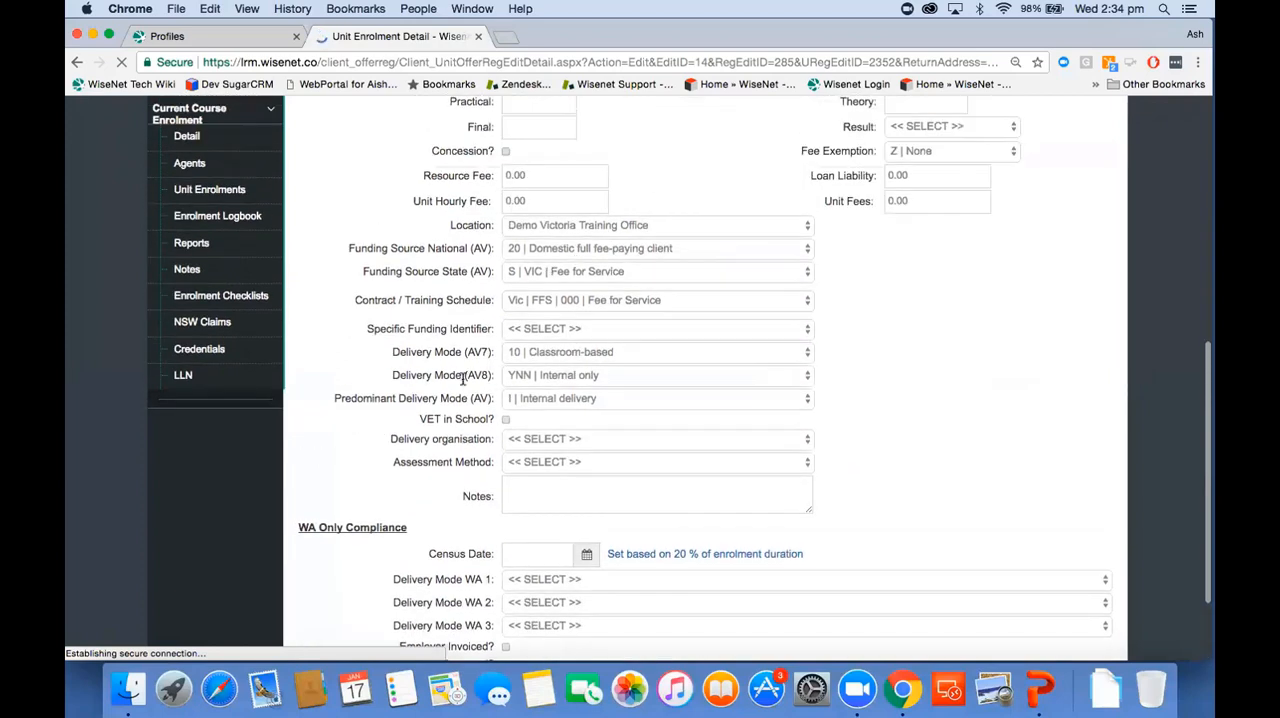
Step: Review the available Delivery Mode (AV7) options for the unit enrolment without changing the selection
click(525, 355)
click(531, 359)
click(531, 389)
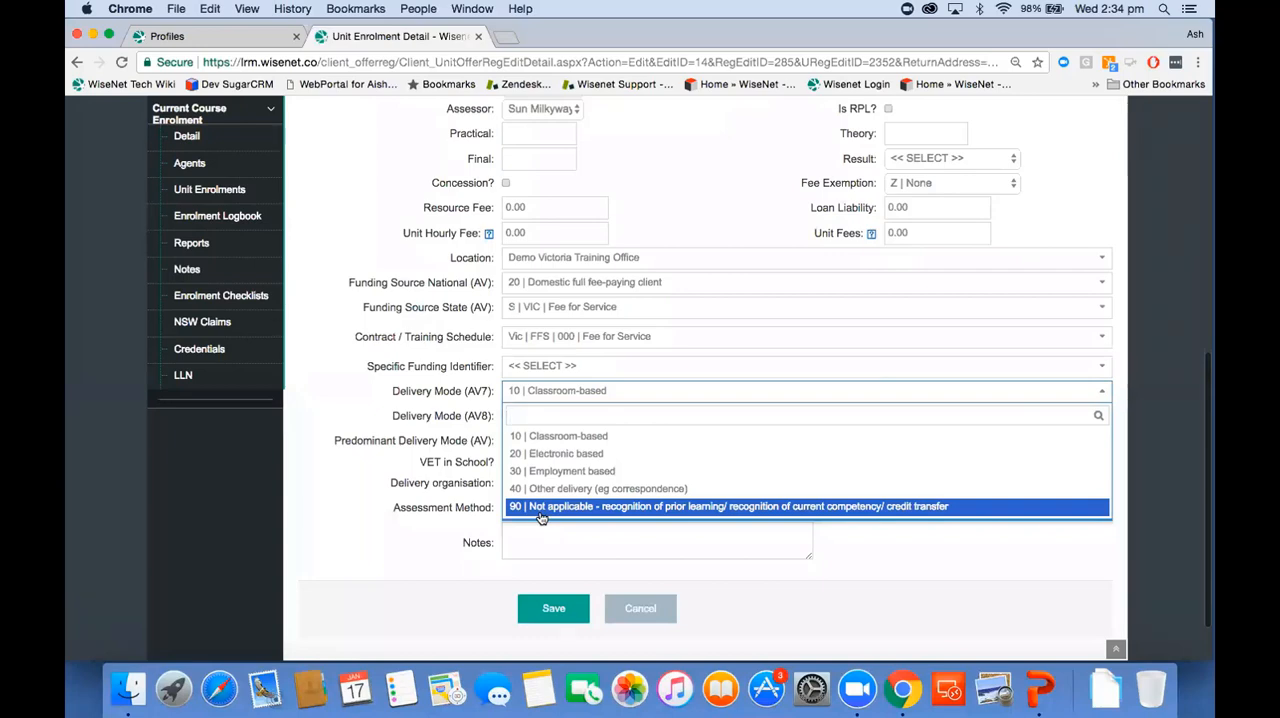
click(375, 350)
Step: Open the learner's course enrolment detail and review its Qualification Issued, Date Issued and Parchment Number fields
scroll(375, 350, up, 6)
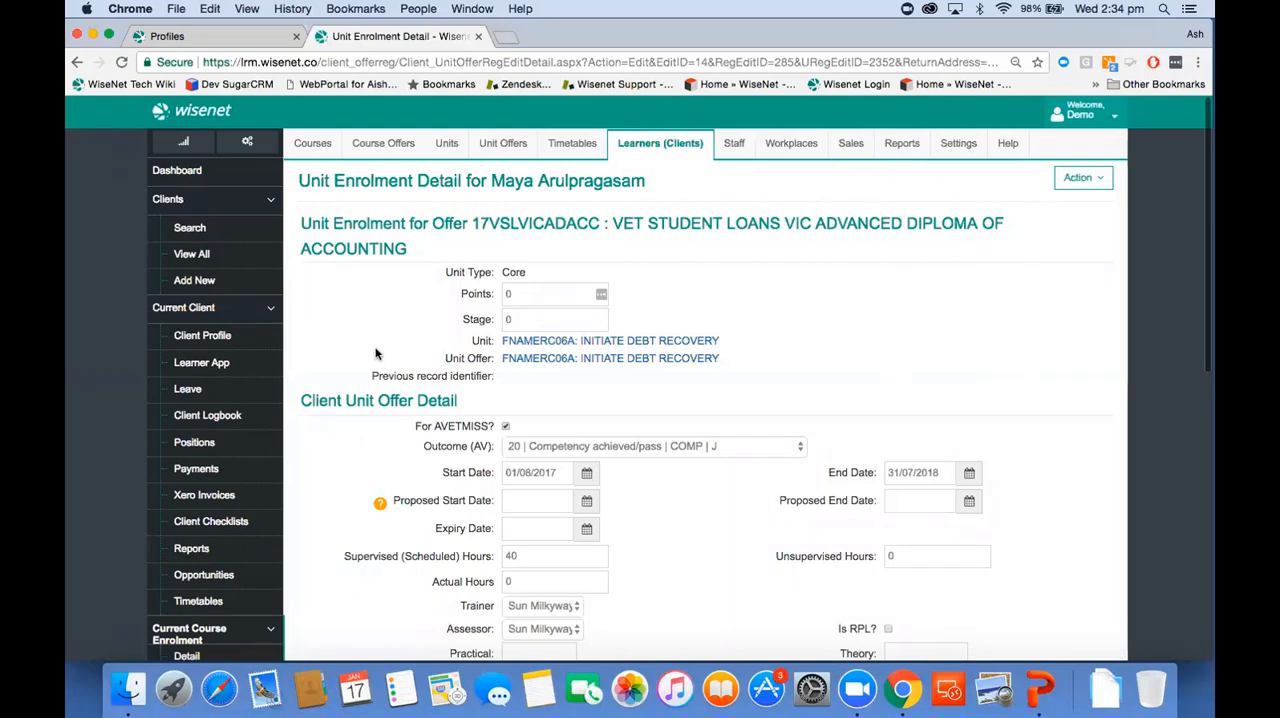
scroll(261, 413, down, 5)
click(238, 389)
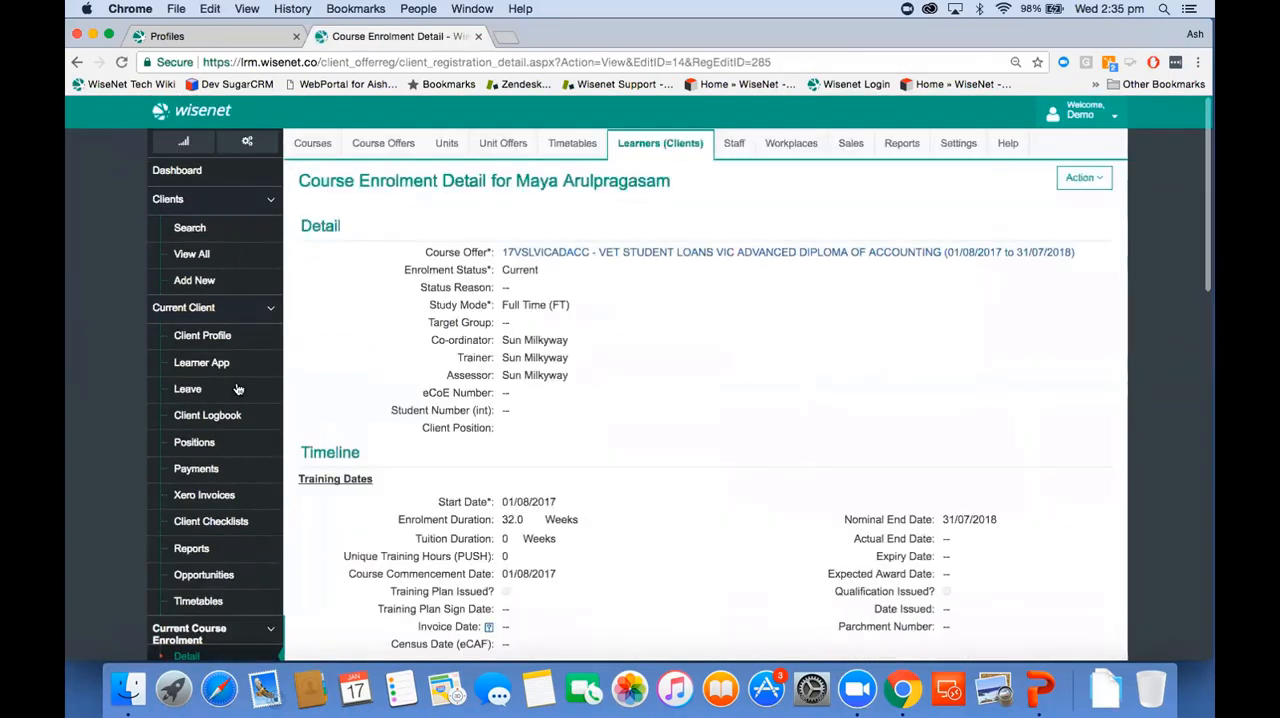
scroll(585, 518, down, 4)
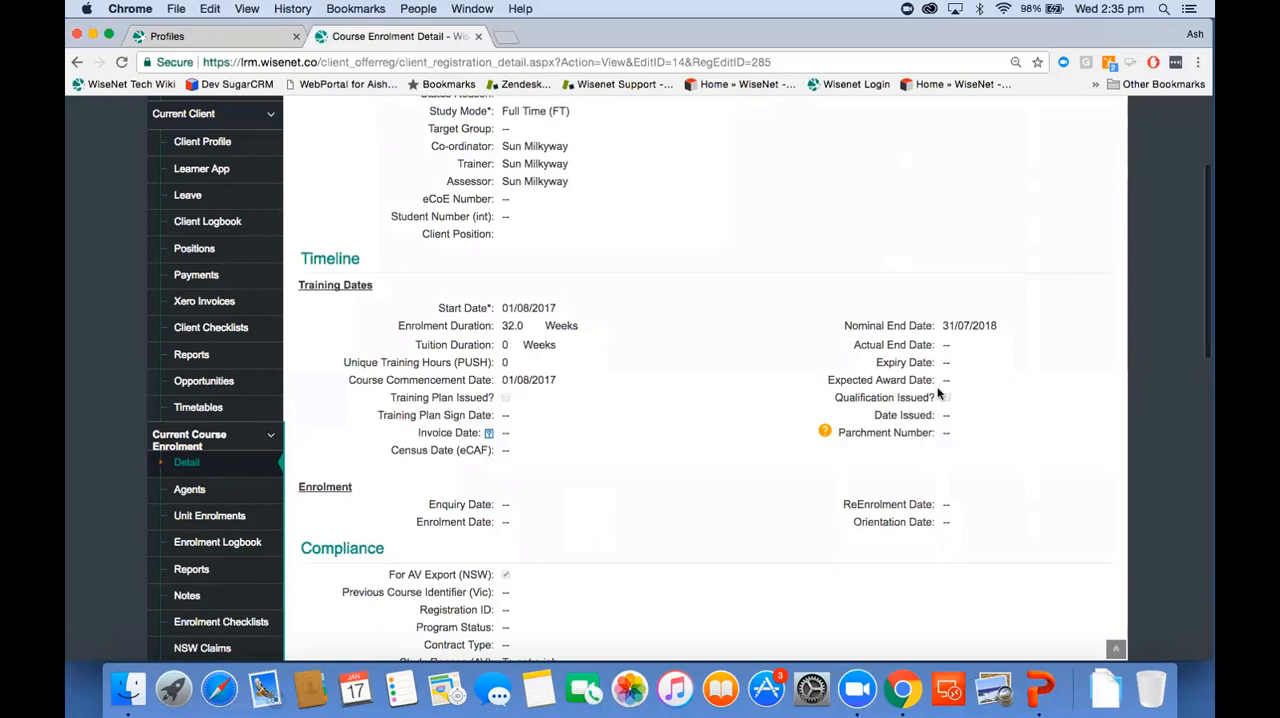
scroll(800, 270, up, 3)
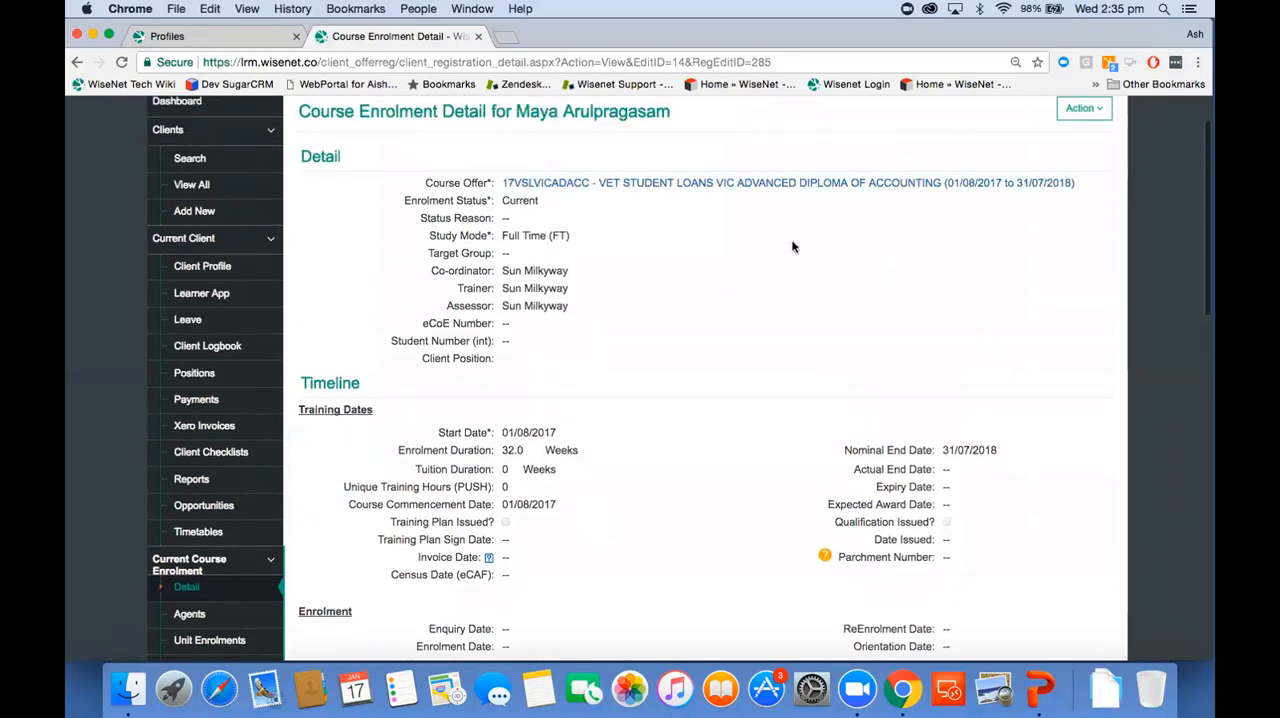
scroll(757, 404, down, 5)
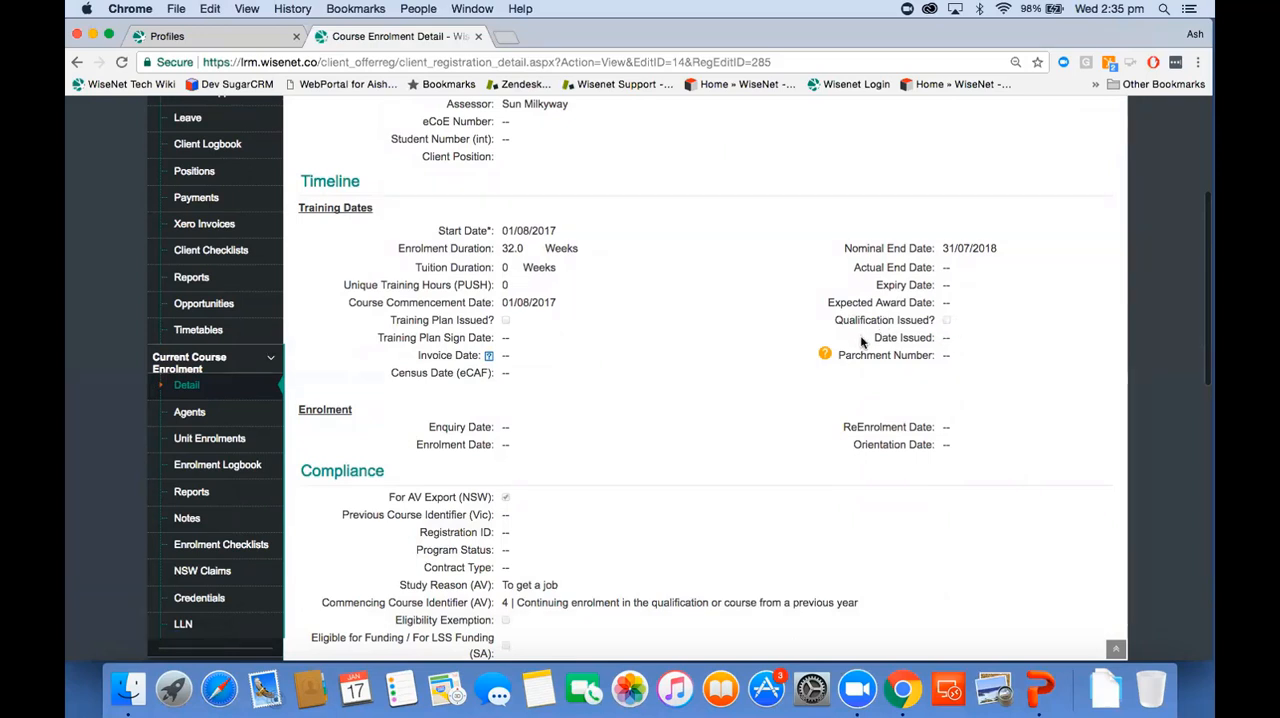
drag(870, 338, 956, 342)
drag(844, 355, 898, 354)
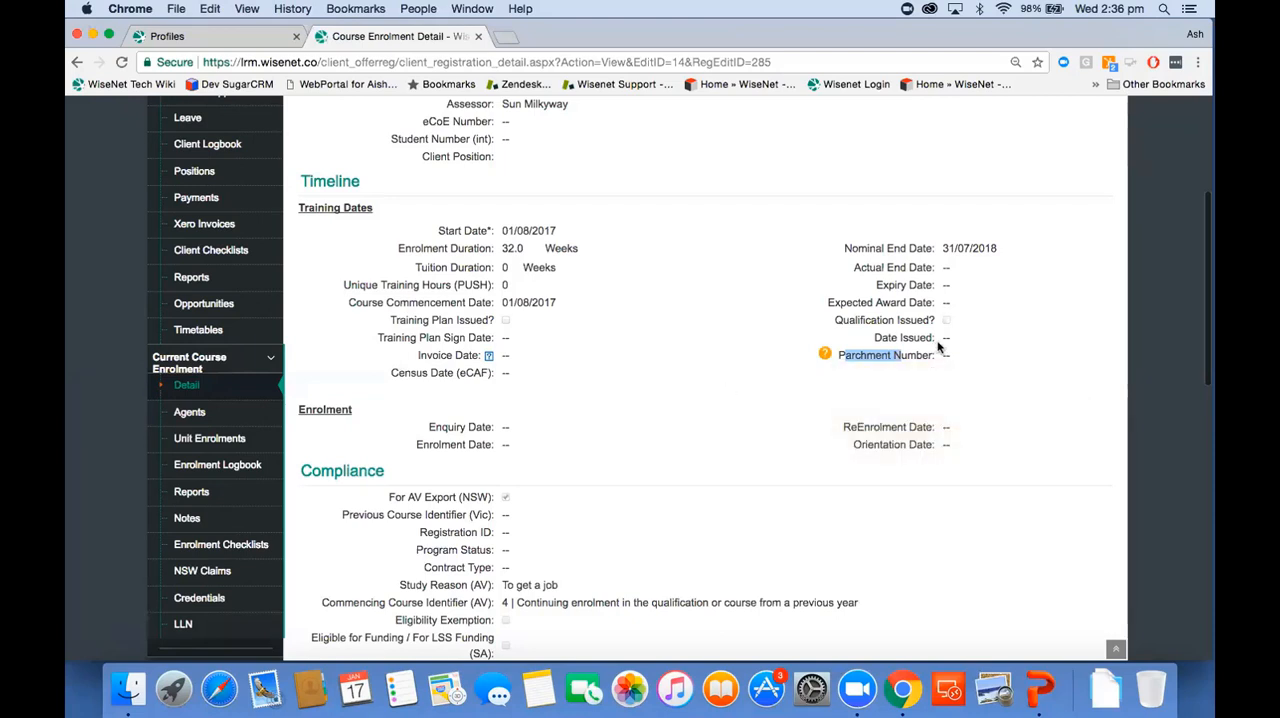
Step: List all courses and open the details of BSB30415, Certificate III in Business Administration
scroll(632, 277, up, 5)
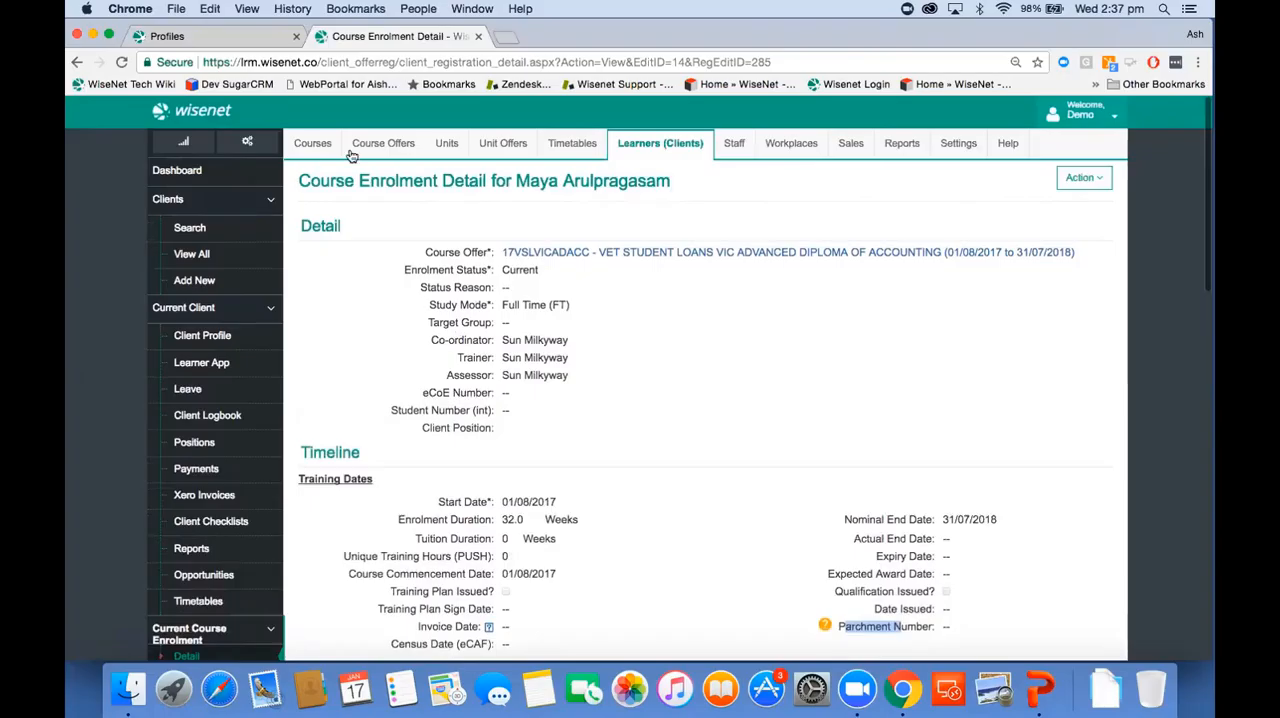
click(316, 146)
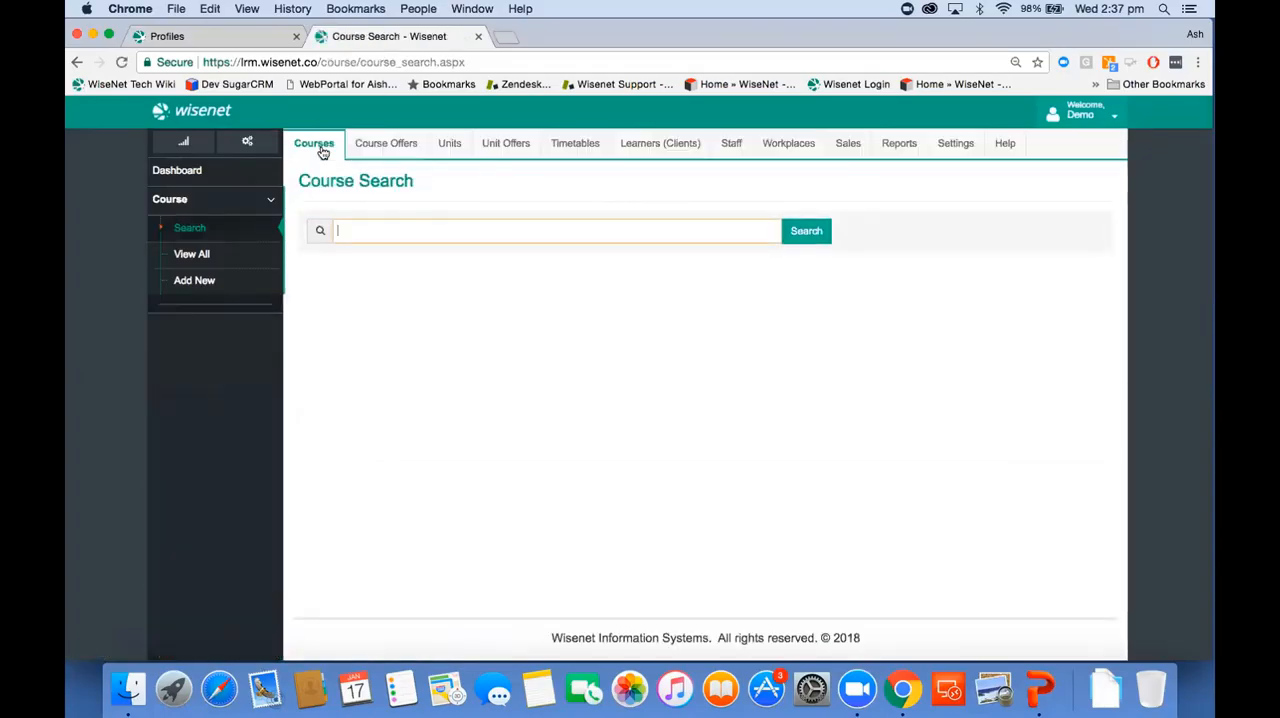
click(234, 262)
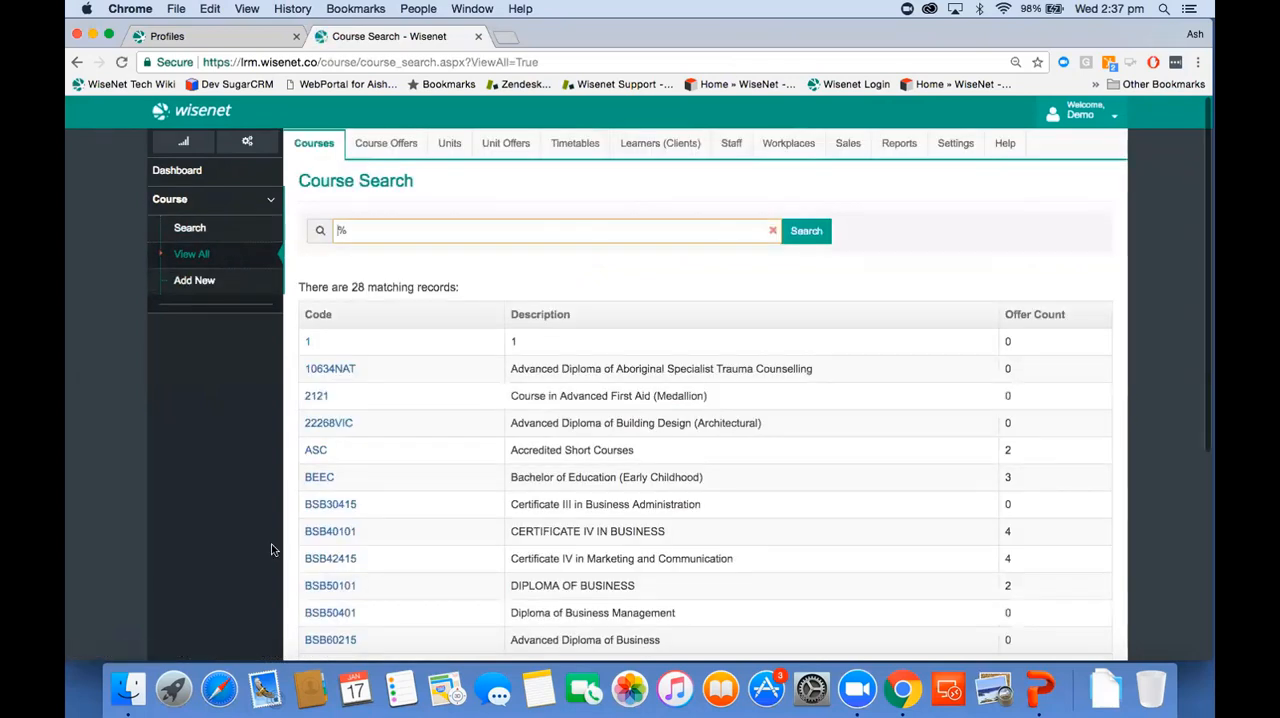
click(330, 504)
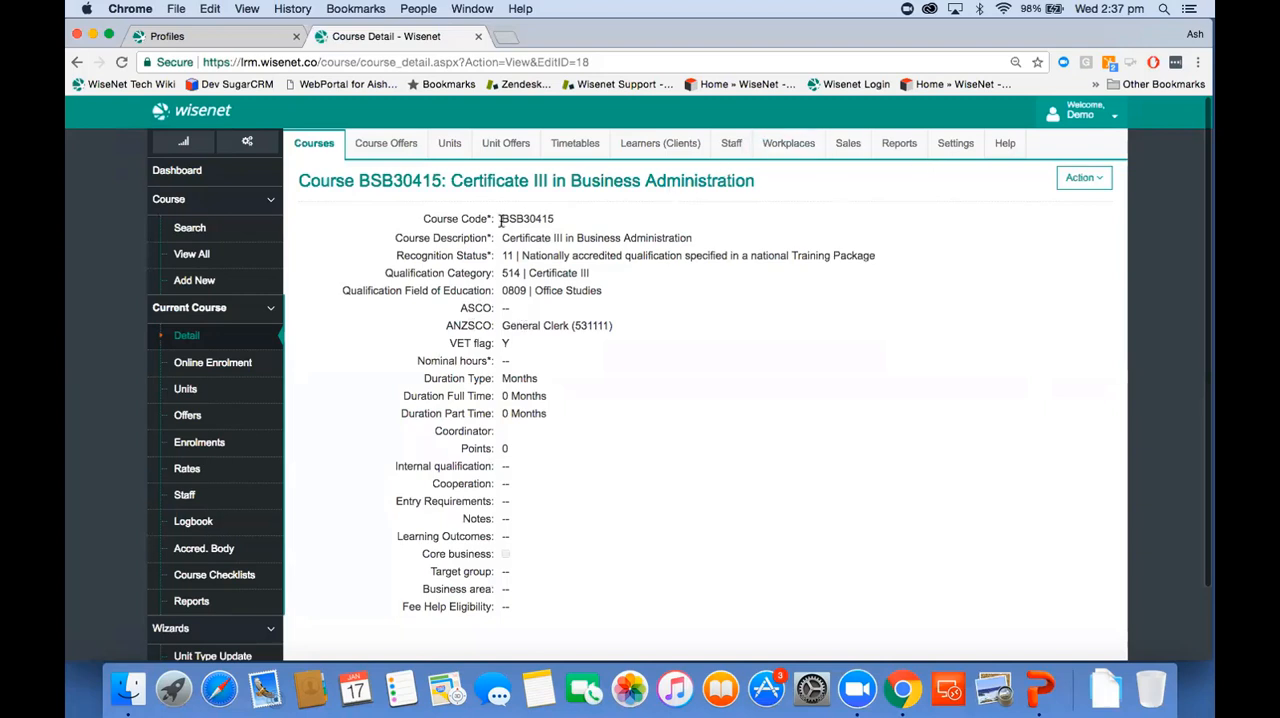
Step: Copy the course code BSB30415 and open training.gov.au in a new browser tab
drag(498, 218, 556, 219)
key(super+c)
key(super+t)
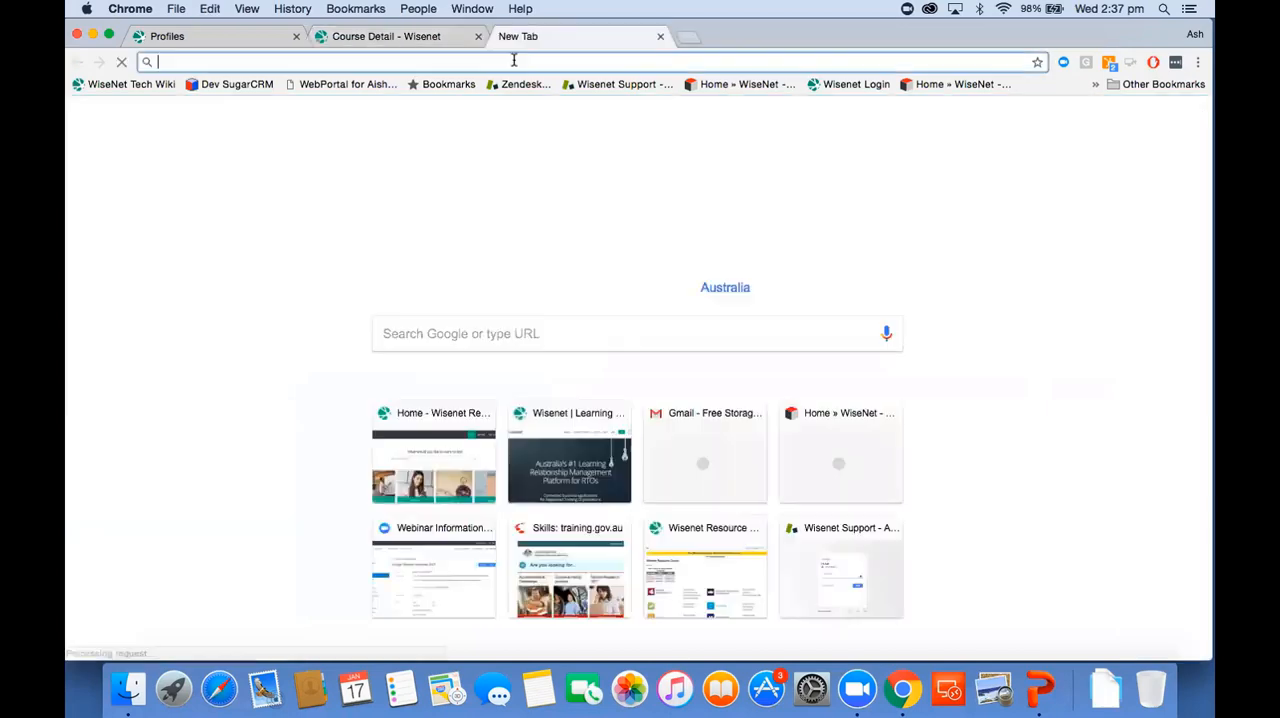
text(traini)
key(Return)
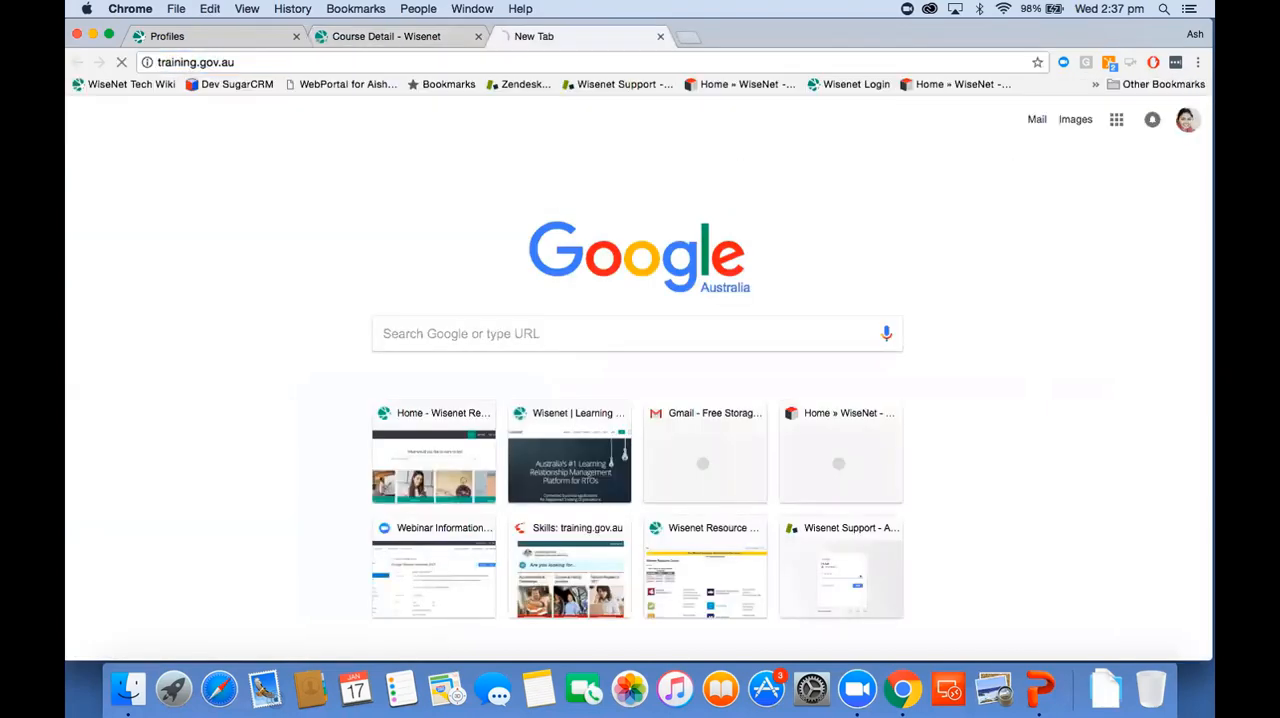
Step: Search nationally recognised training on training.gov.au for BSB30415 and check the ANZSCO Identifier code in its classifications
click(877, 383)
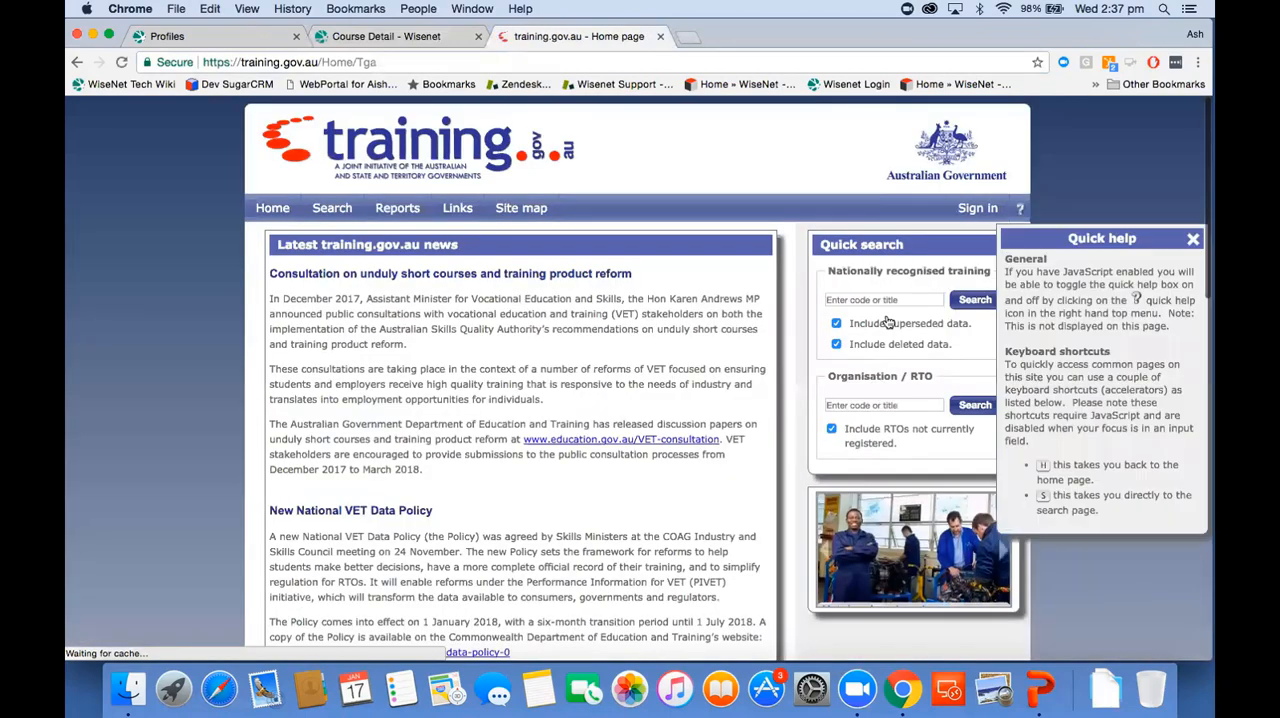
key(super+v)
key(Return)
scroll(598, 458, down, 5)
scroll(598, 458, down, 8)
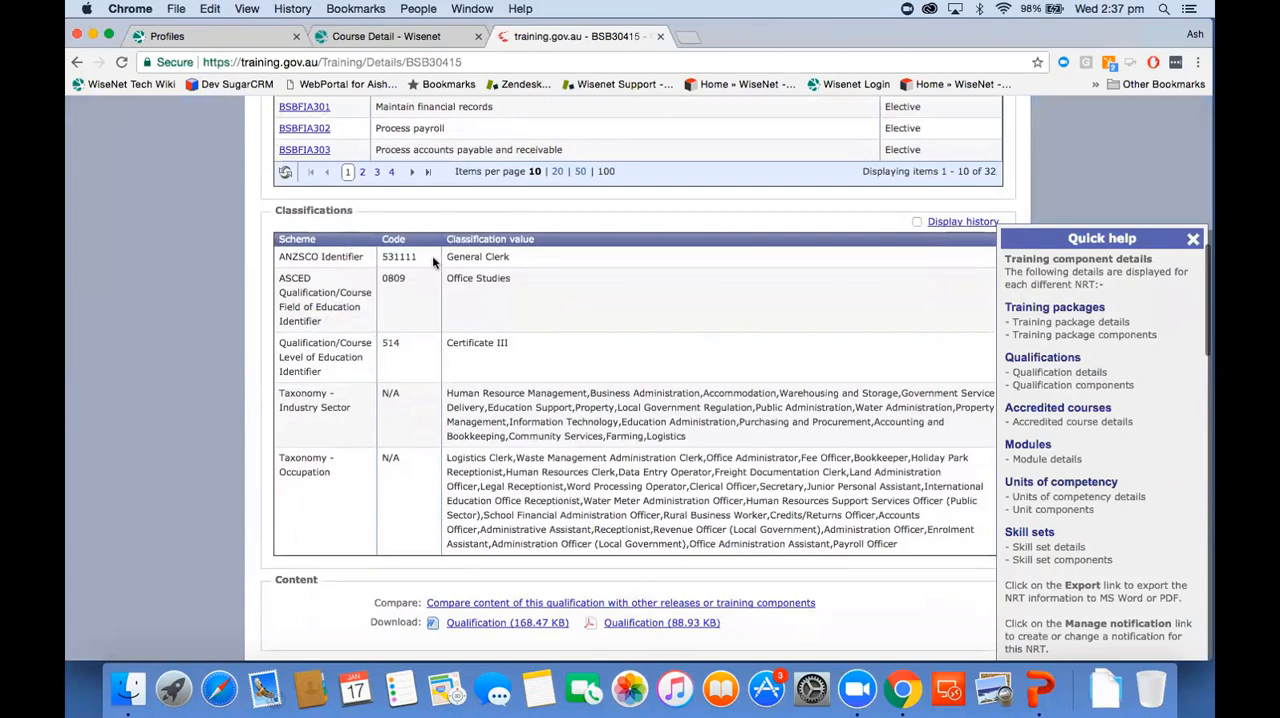
drag(382, 257, 440, 262)
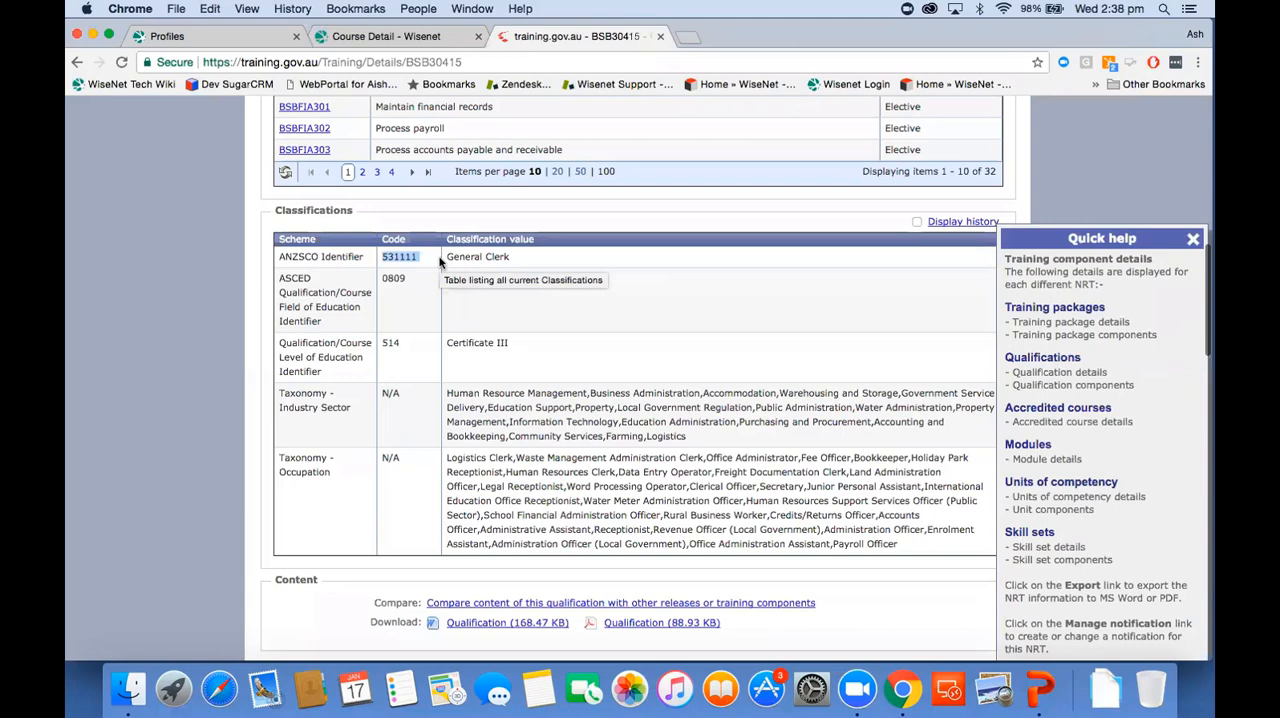
Step: Switch back to Wisenet, open course BSB30415 for editing and check its ANZSCO selection against the available options
click(335, 36)
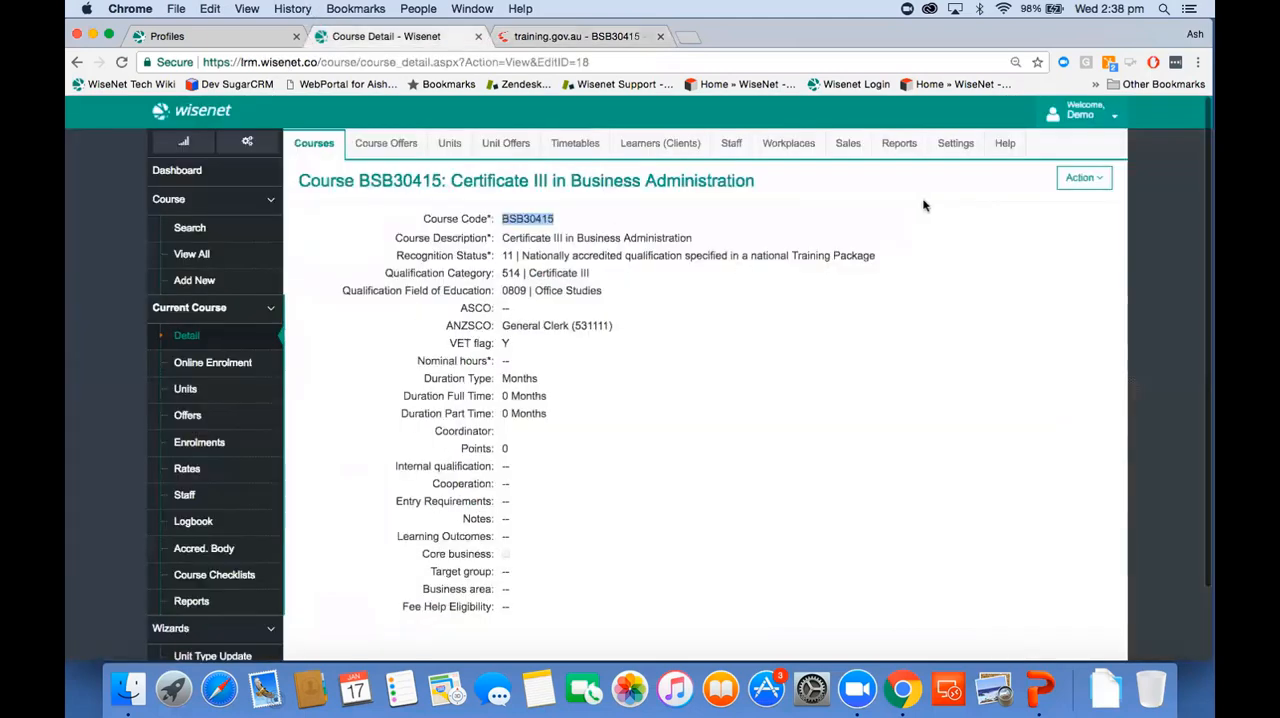
click(1083, 177)
click(1040, 206)
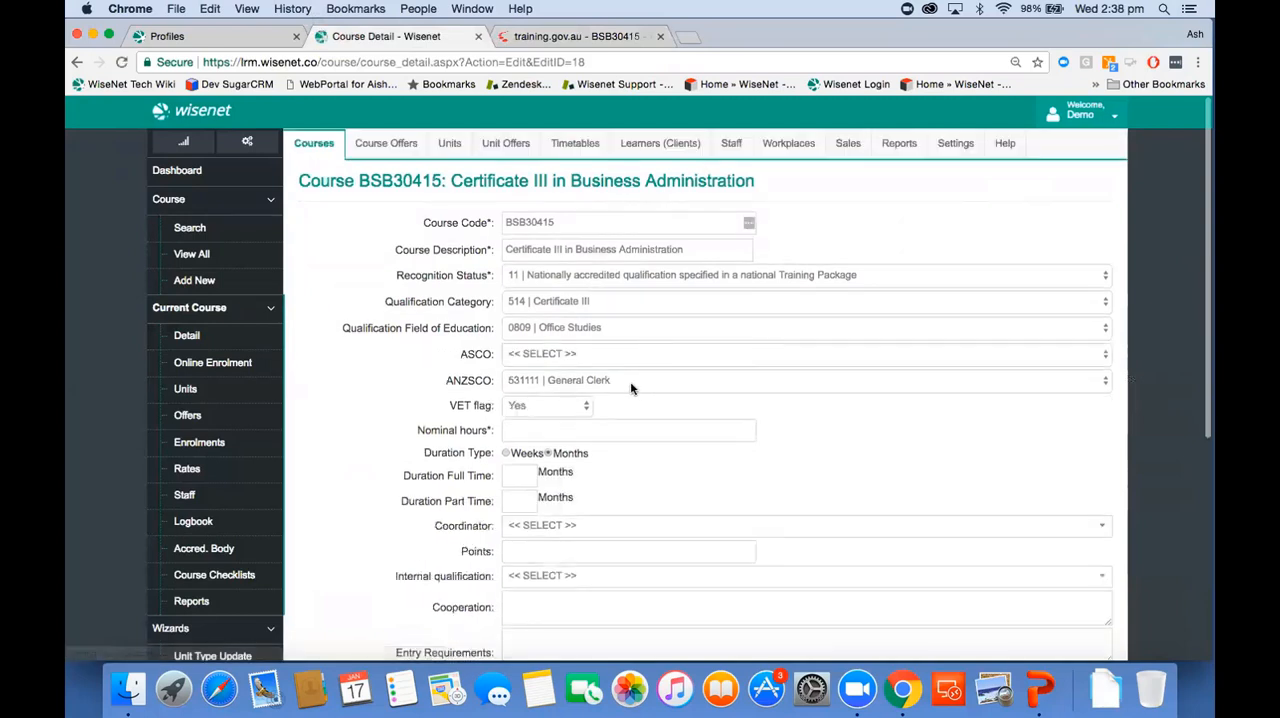
click(631, 383)
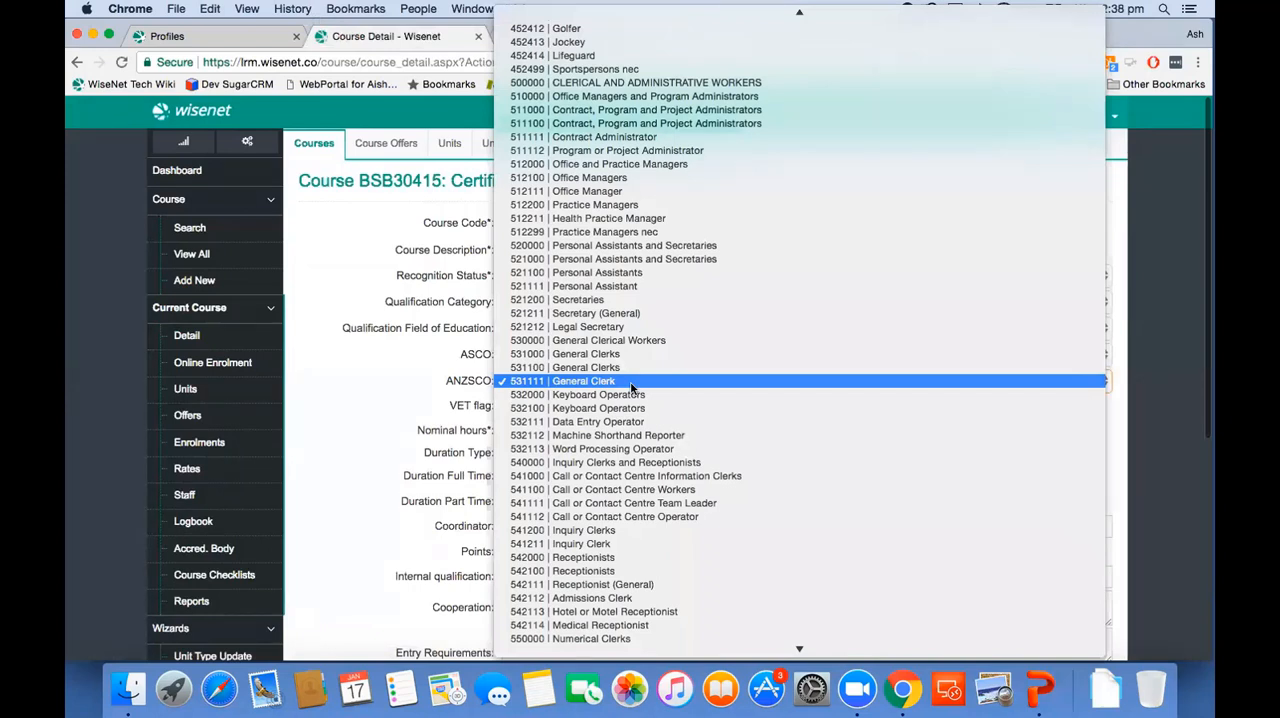
click(355, 419)
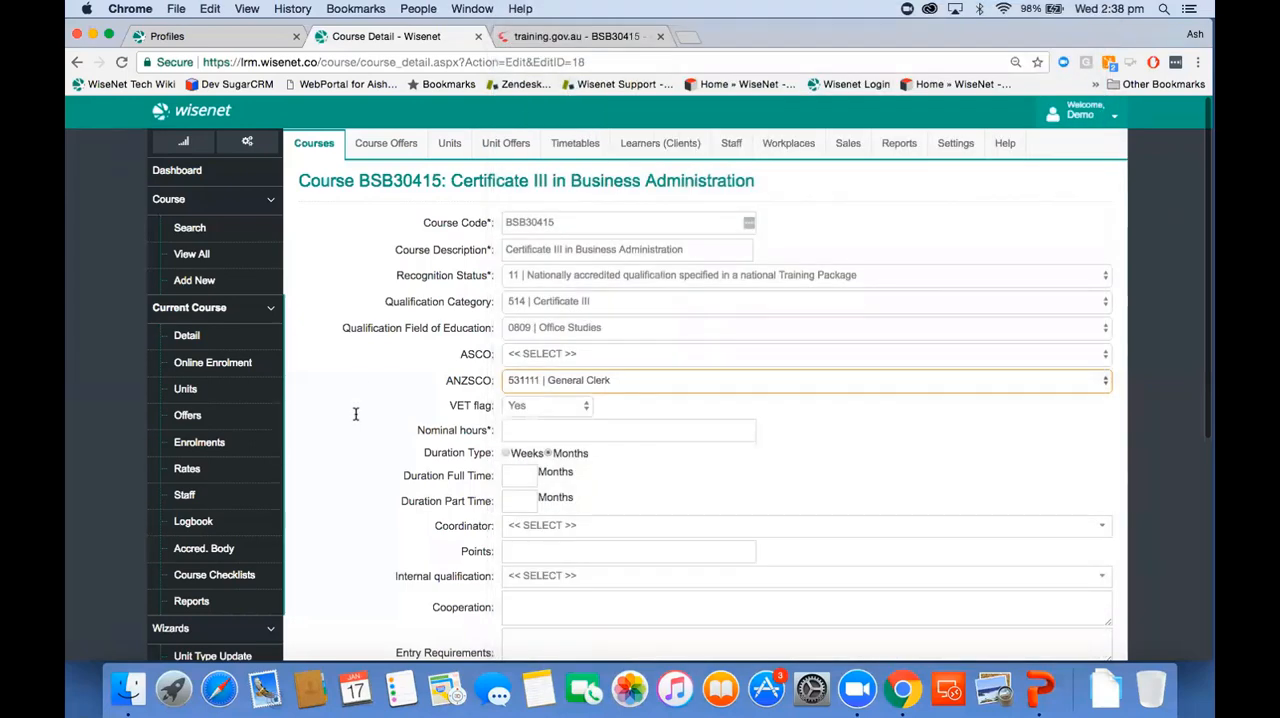
Step: List all units in Wisenet and go to the fourth page of results
click(449, 158)
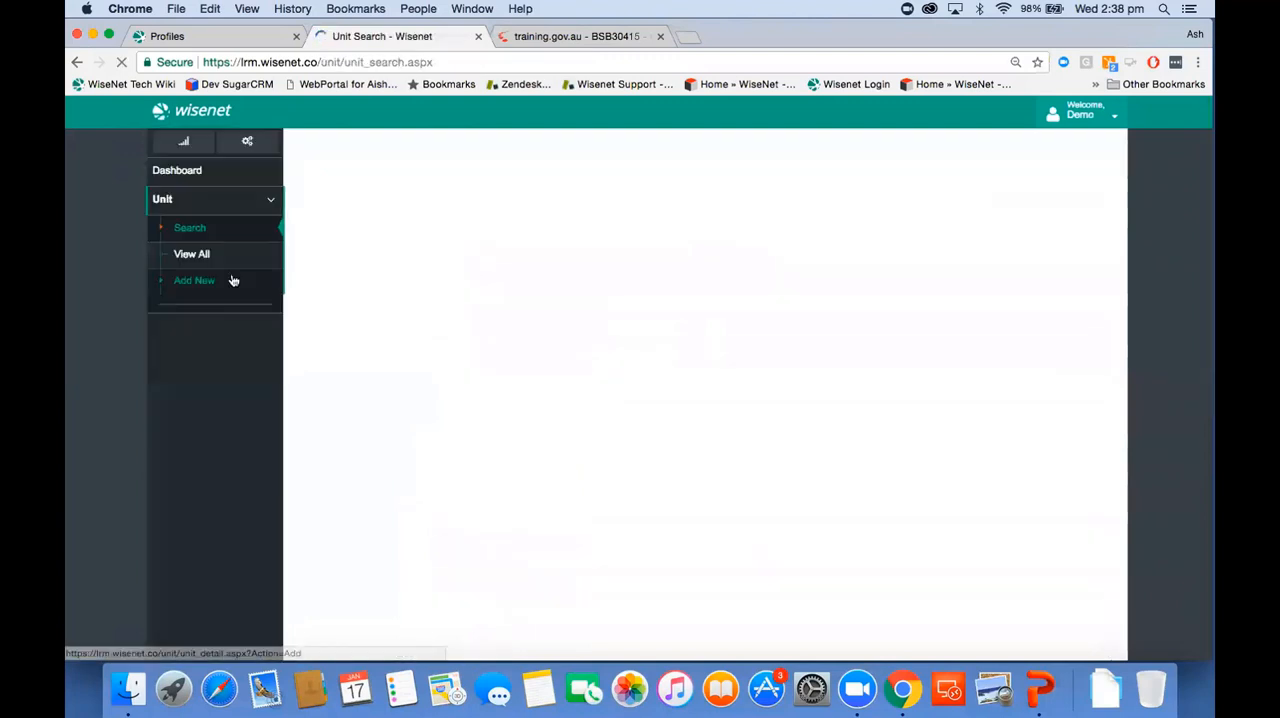
click(212, 264)
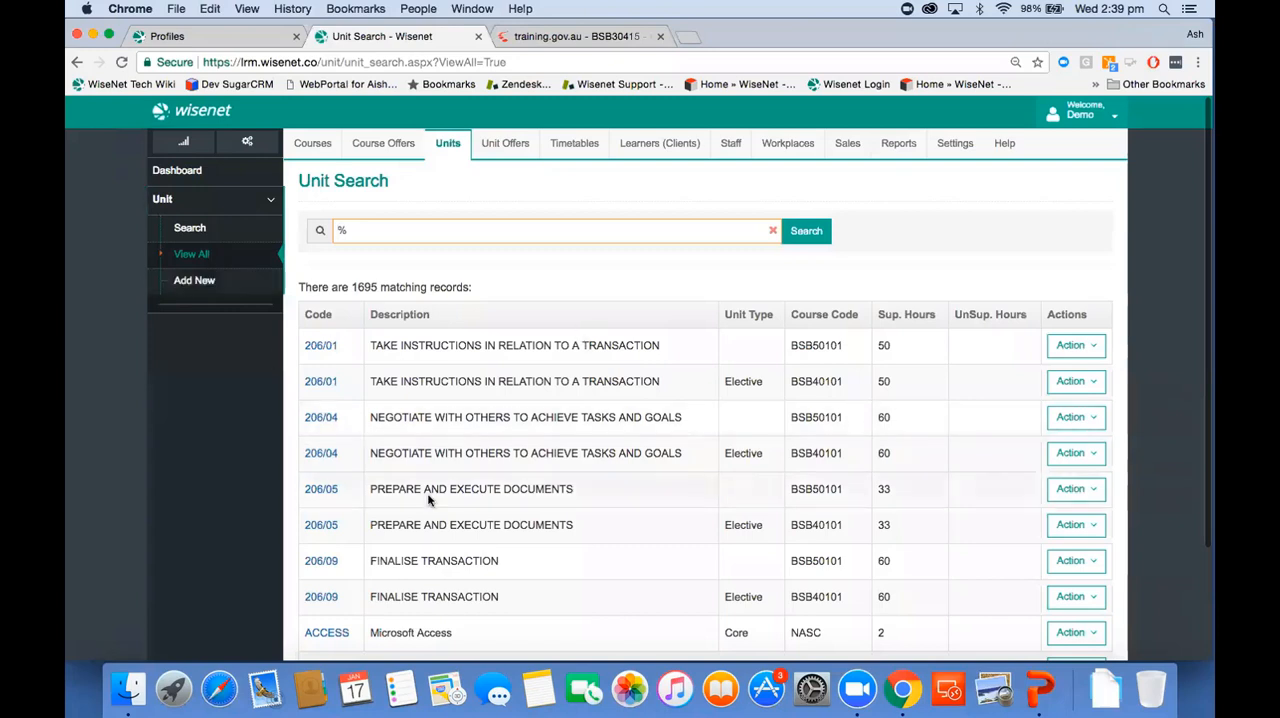
scroll(423, 374, down, 3)
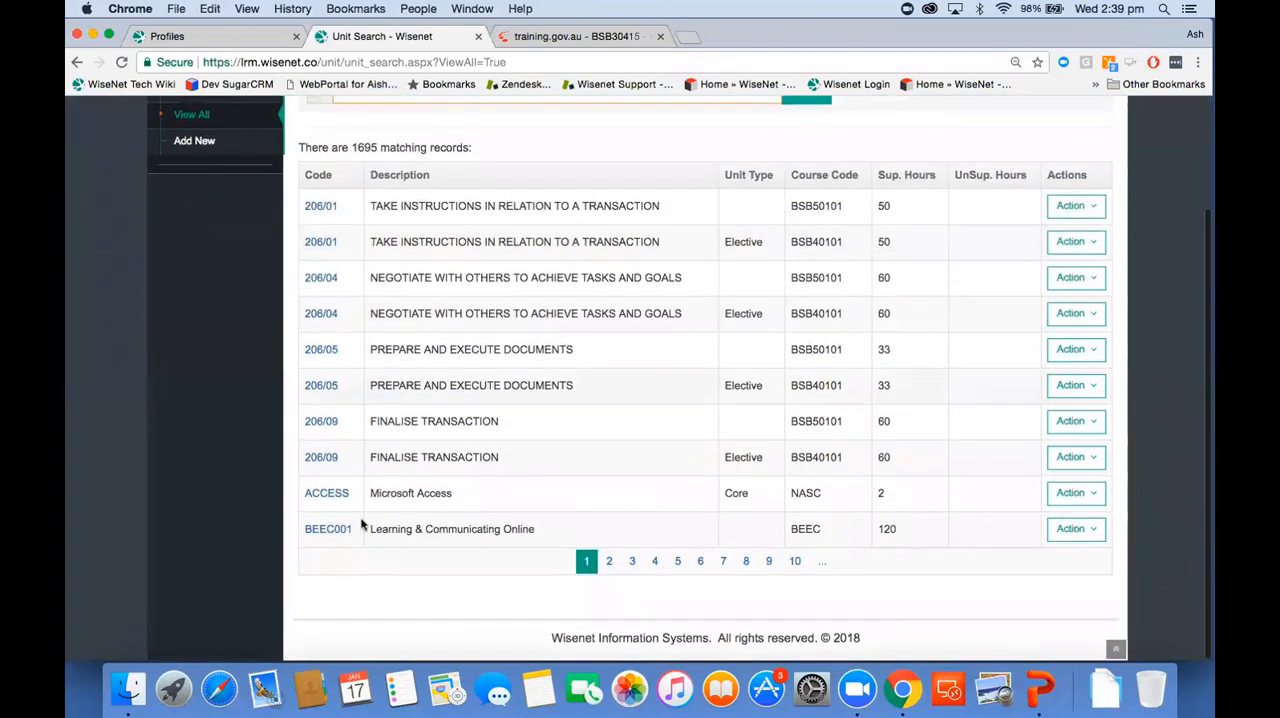
click(655, 560)
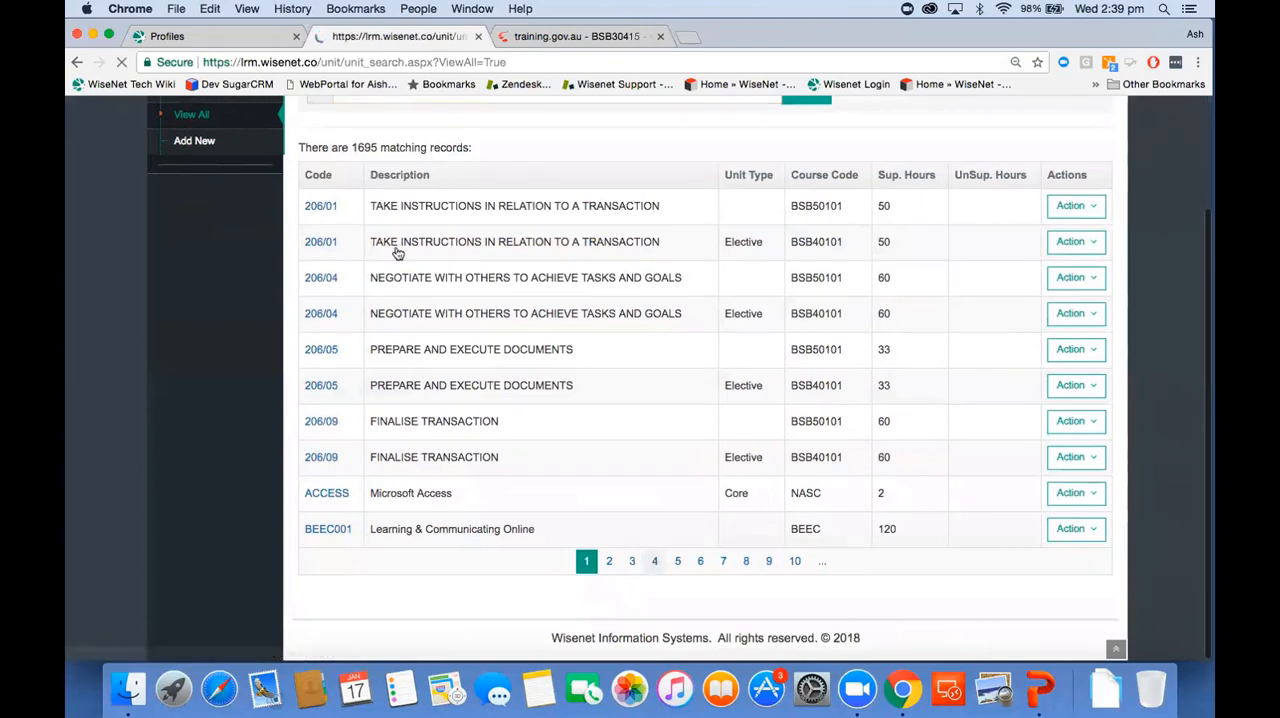
Step: Search the units for the copied code BSALLG501A and check the course codes of its instances
click(448, 145)
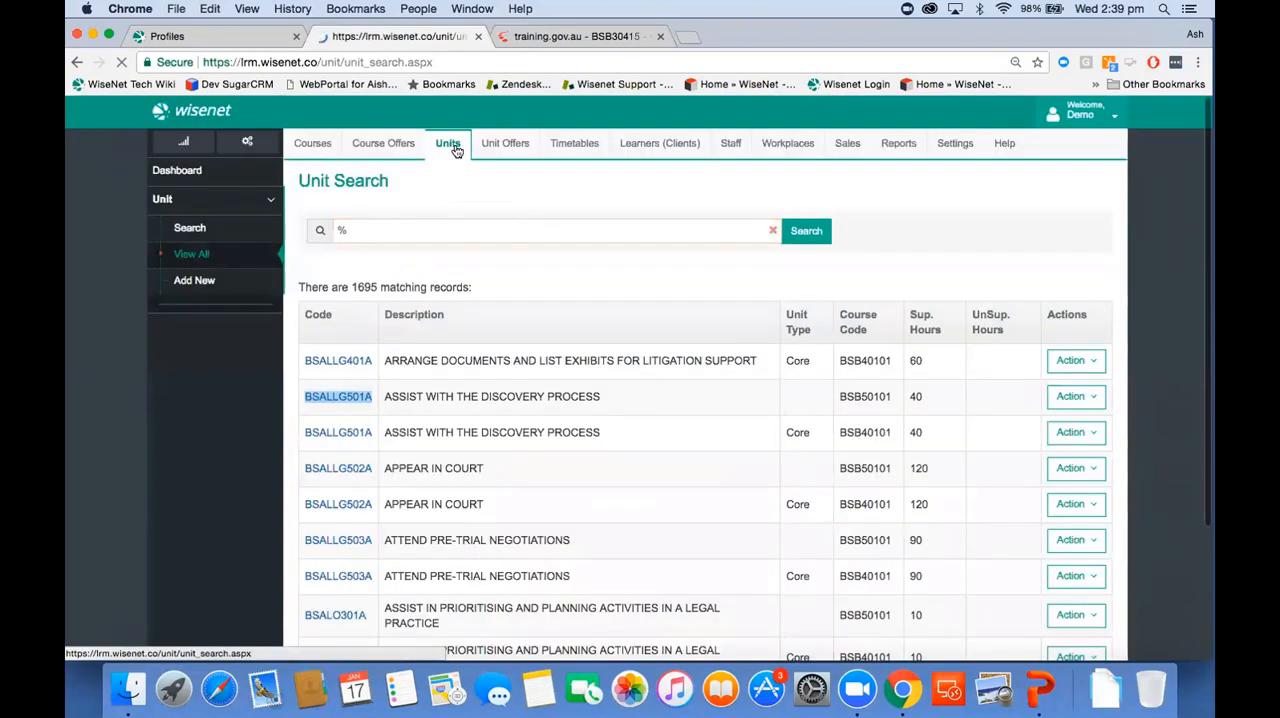
click(449, 231)
key(super+v)
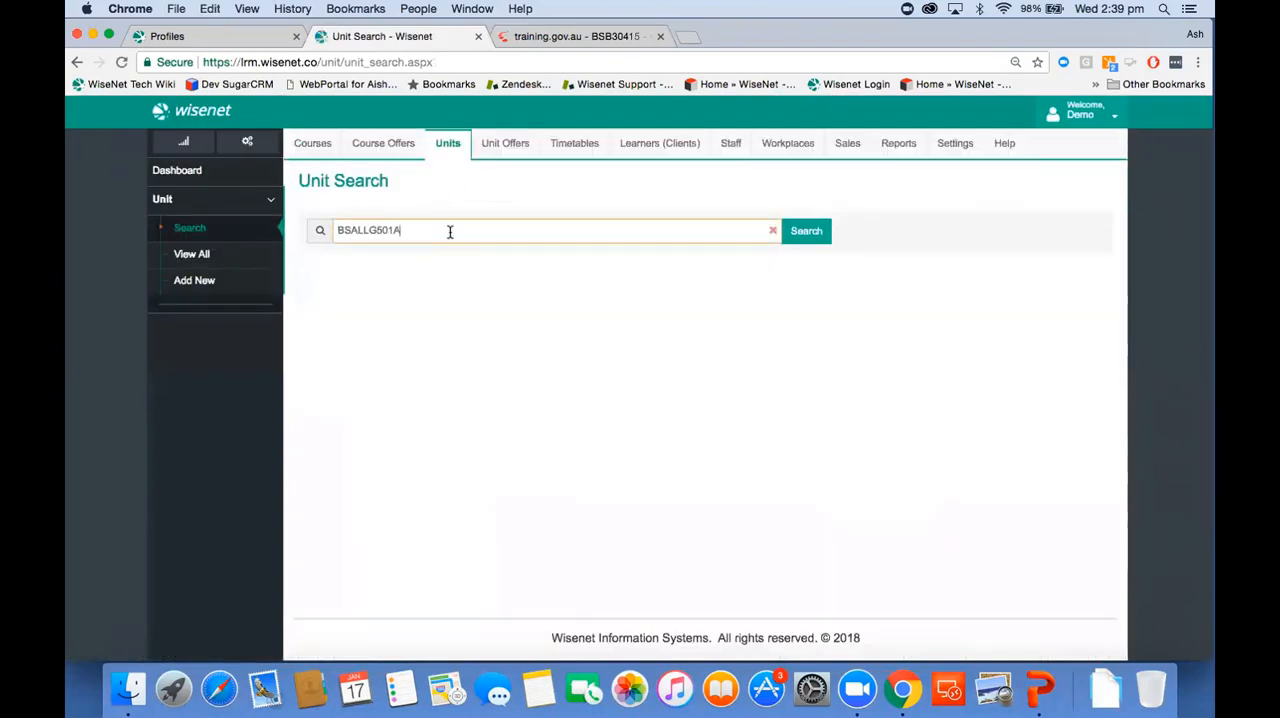
click(806, 231)
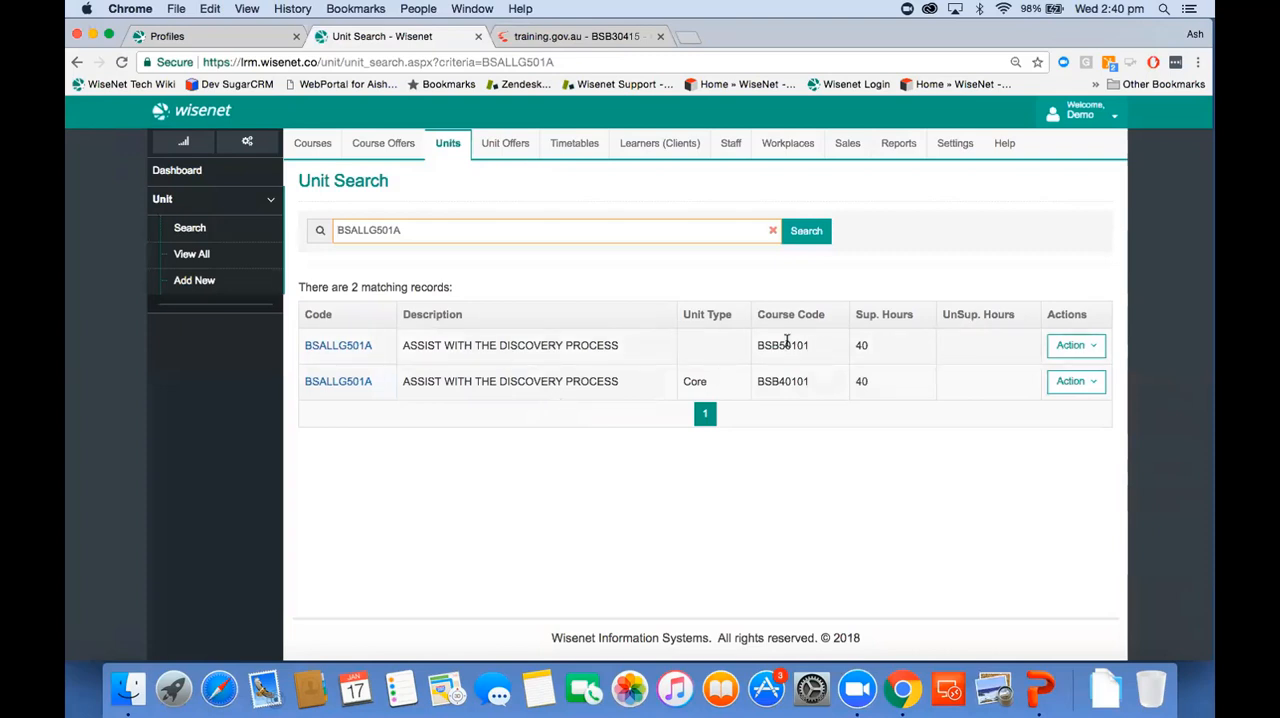
mouse_move(787, 342)
Step: Open the Wisenet Resources site learn.wisenet.co in a new browser tab
click(688, 36)
text(lear)
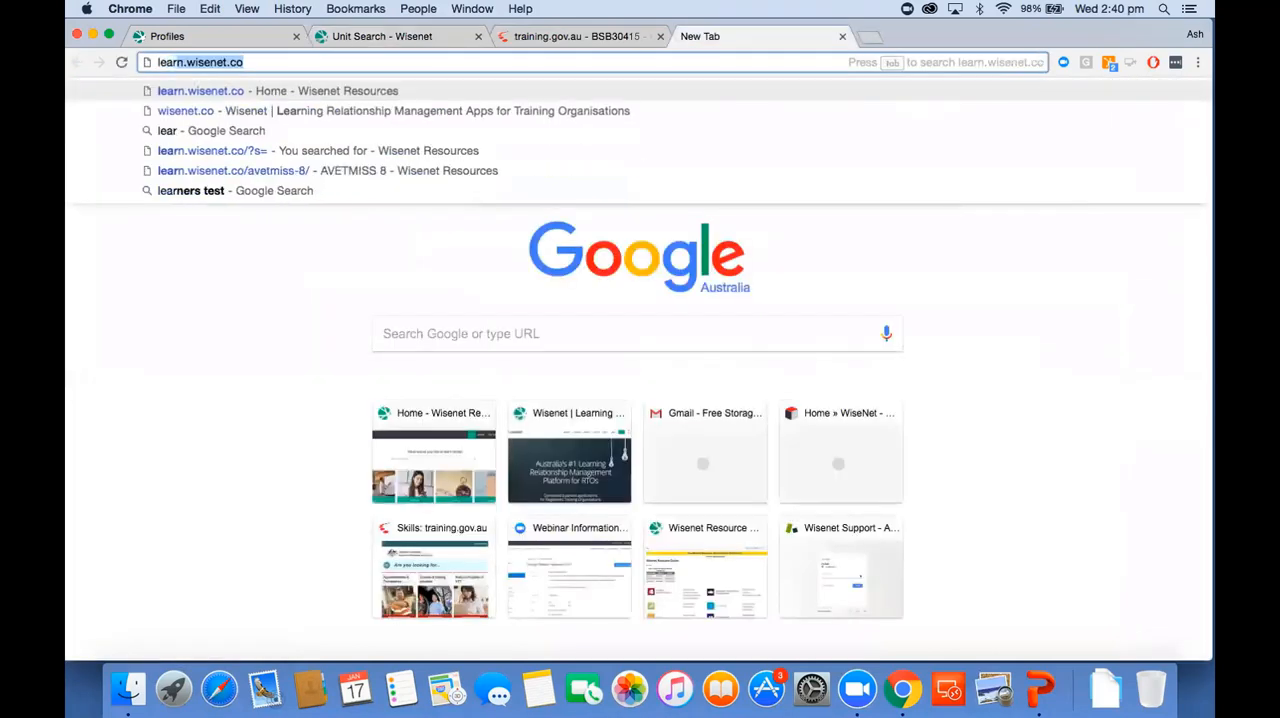
key(Return)
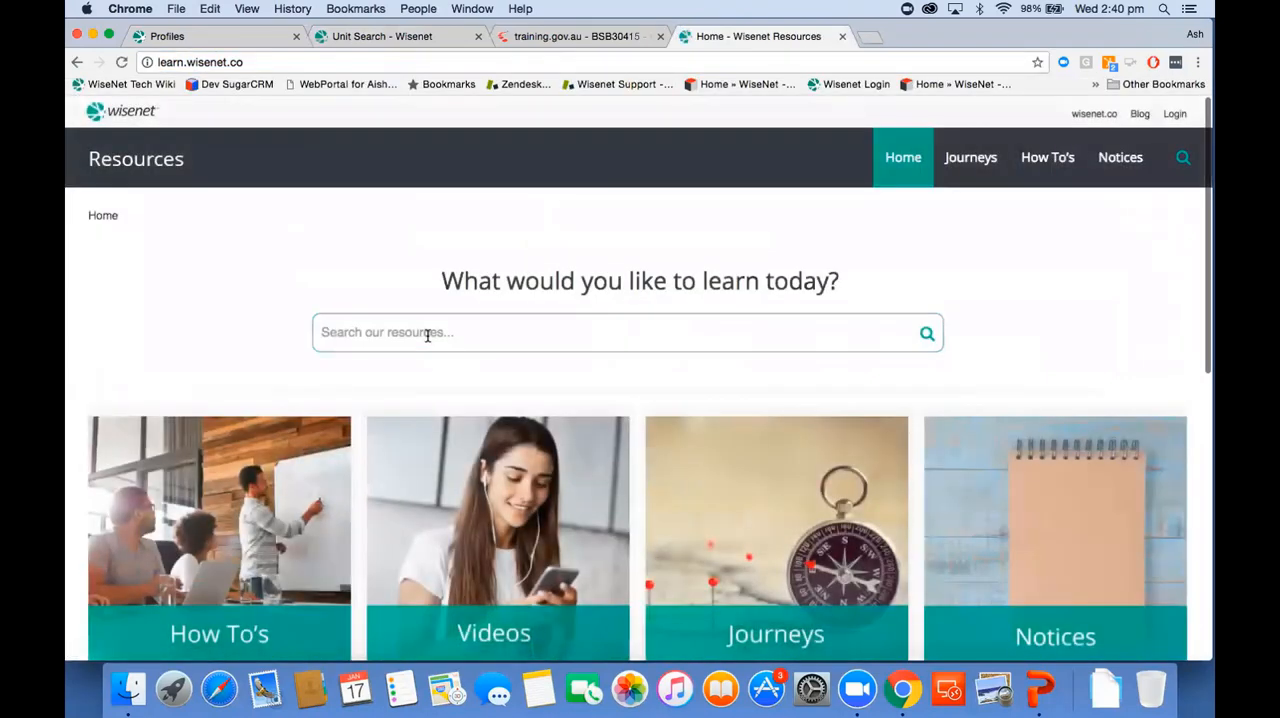
Step: Search the resources for "duplicate unit" and read the article AVETMISS Error: Duplicate Units
click(427, 333)
text(dupli)
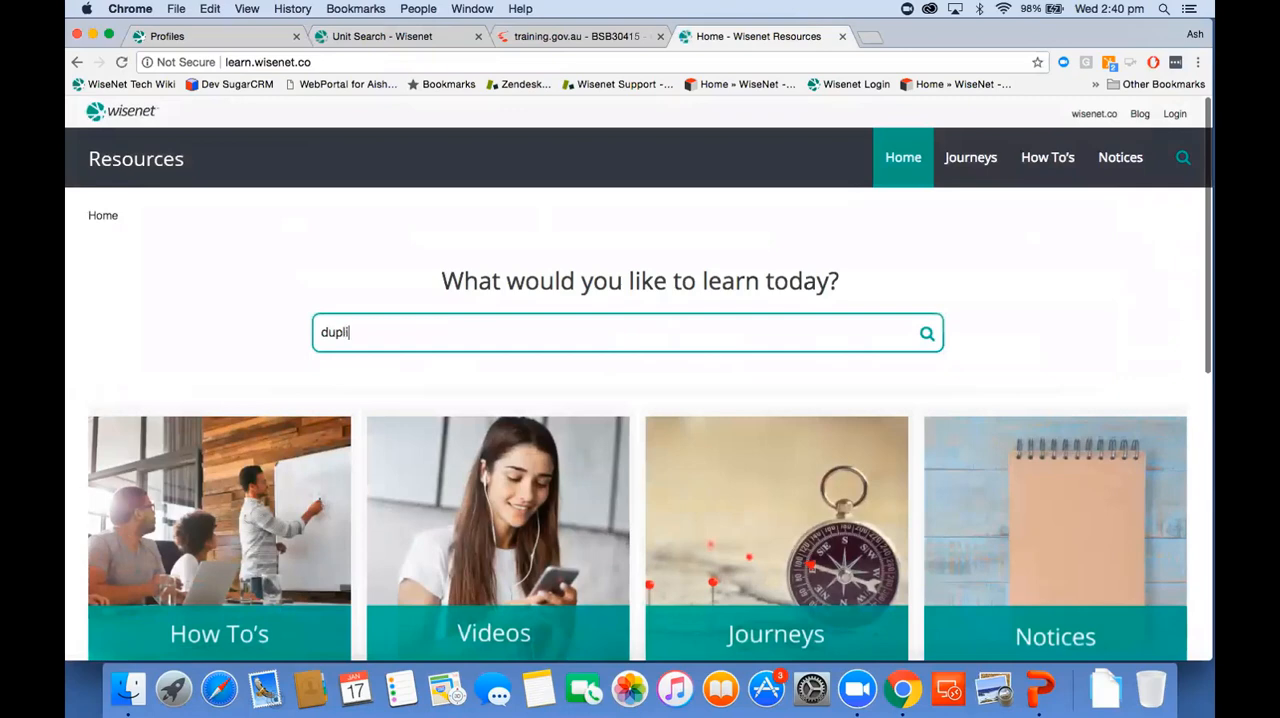
text(cate unit)
key(Return)
click(257, 363)
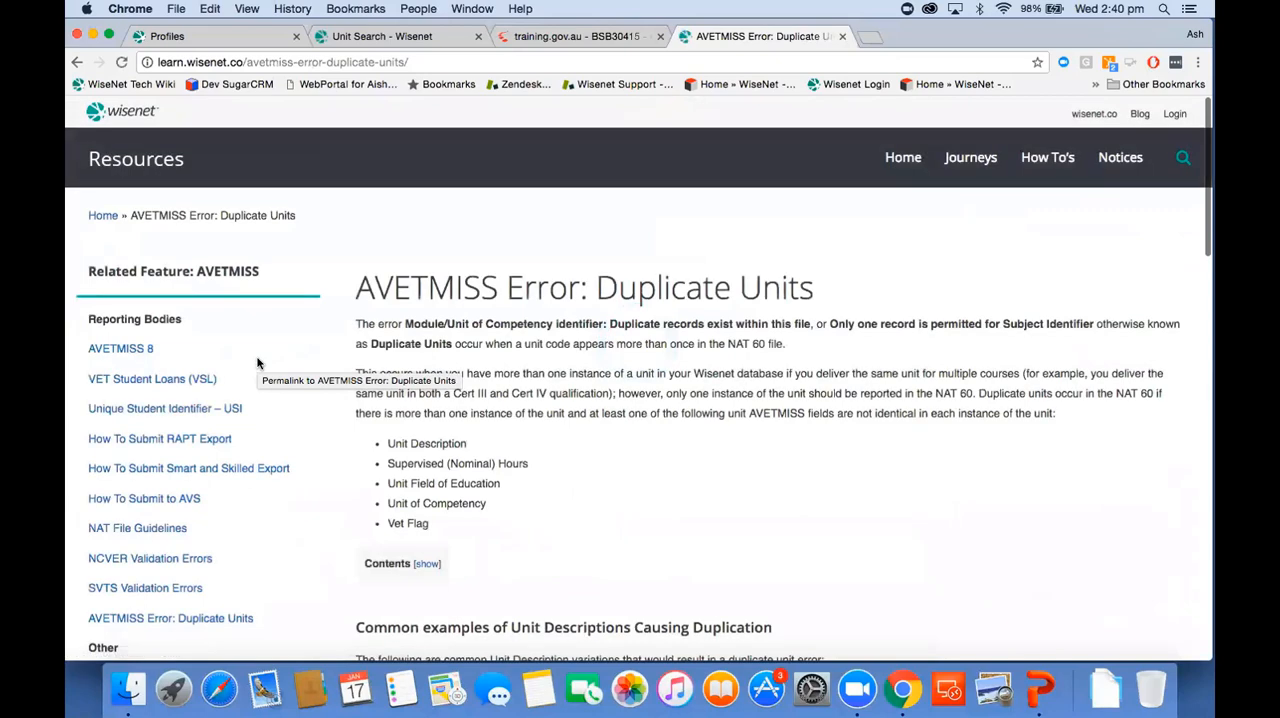
scroll(529, 510, down, 5)
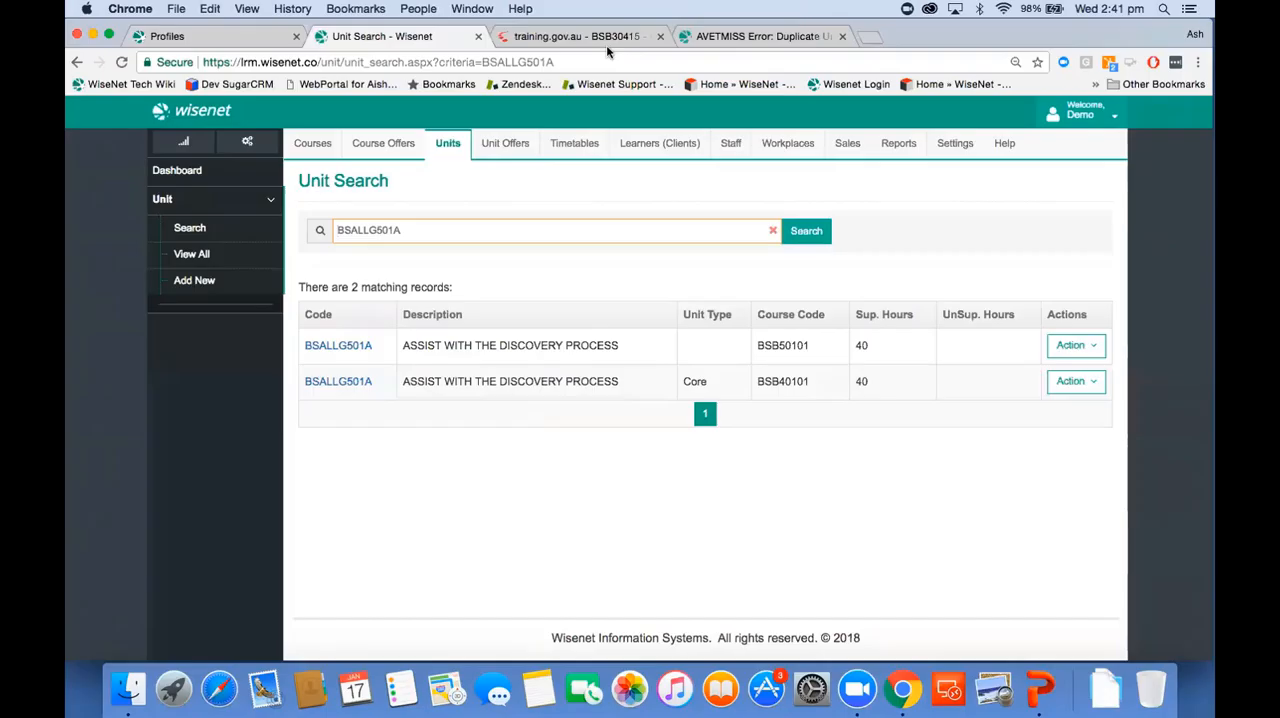
Step: Open the Reports Wizard in Wisenet, then return to the duplicate units article
click(903, 146)
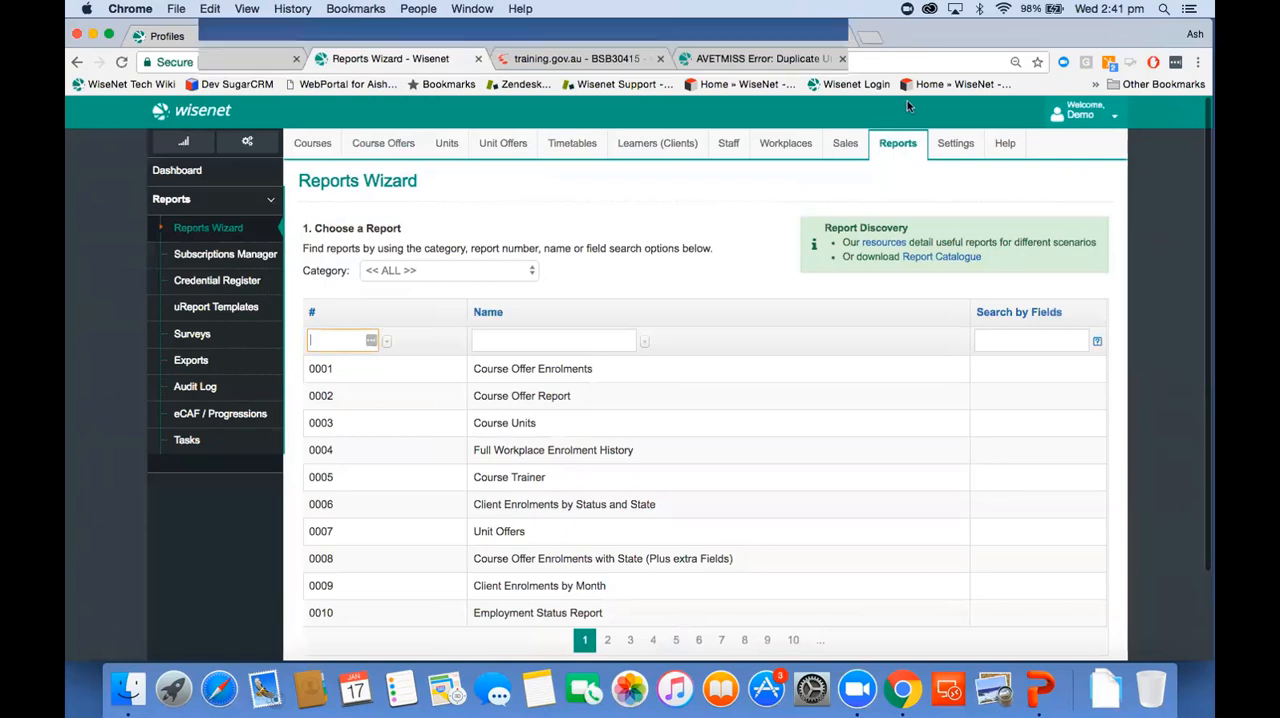
drag(910, 40, 910, 110)
click(815, 108)
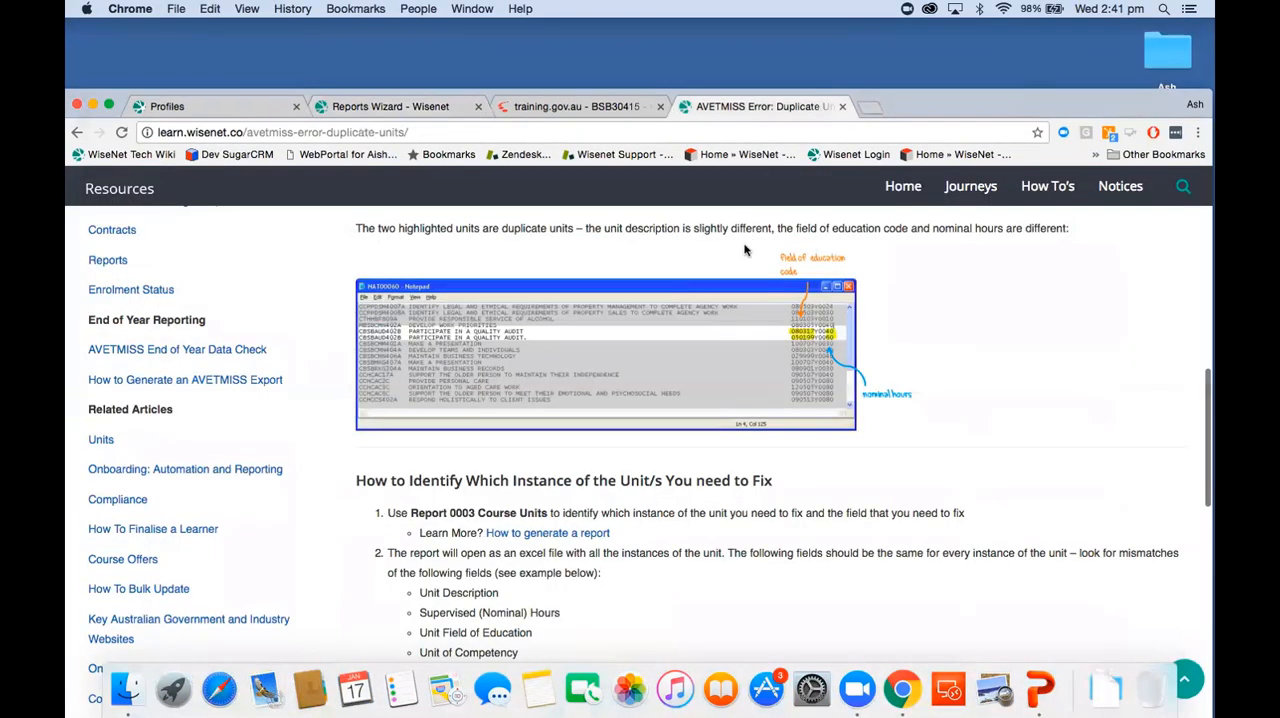
Step: Search the Wisenet resources for "end of year" and open the AVETMISS End of Year Data Check article
click(1183, 193)
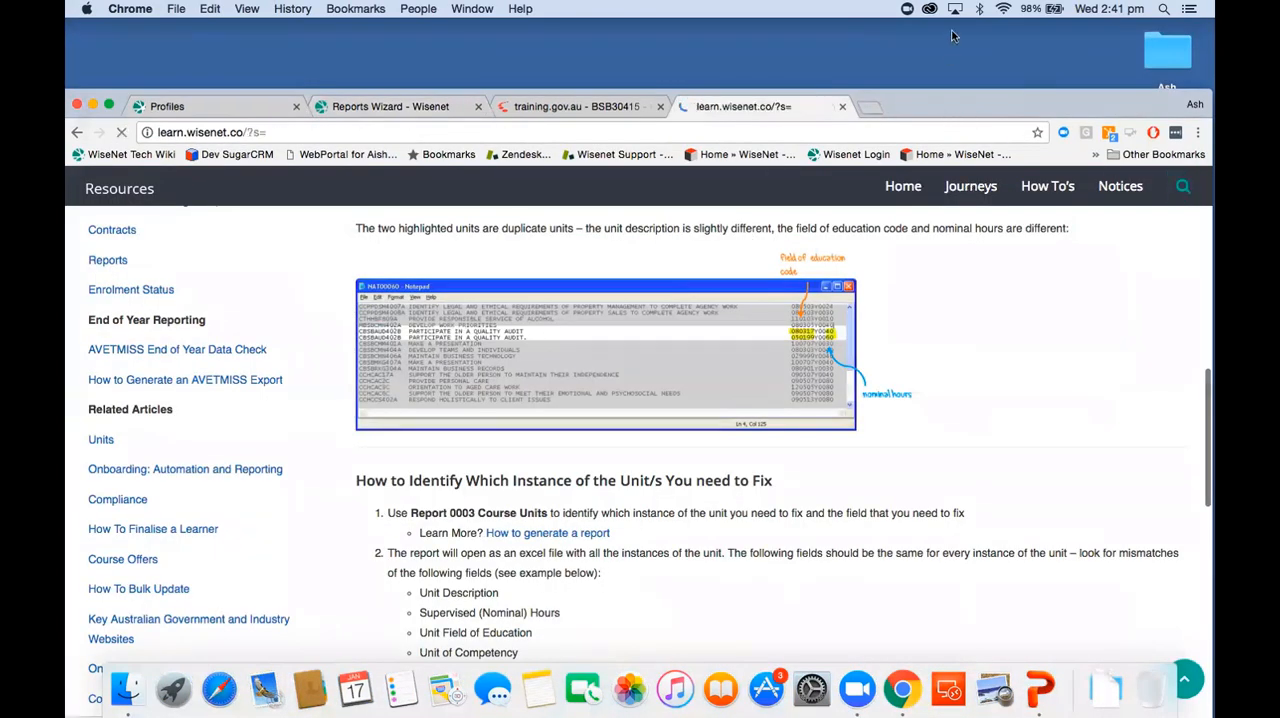
drag(943, 100, 943, 20)
click(506, 274)
text(end of year)
key(Return)
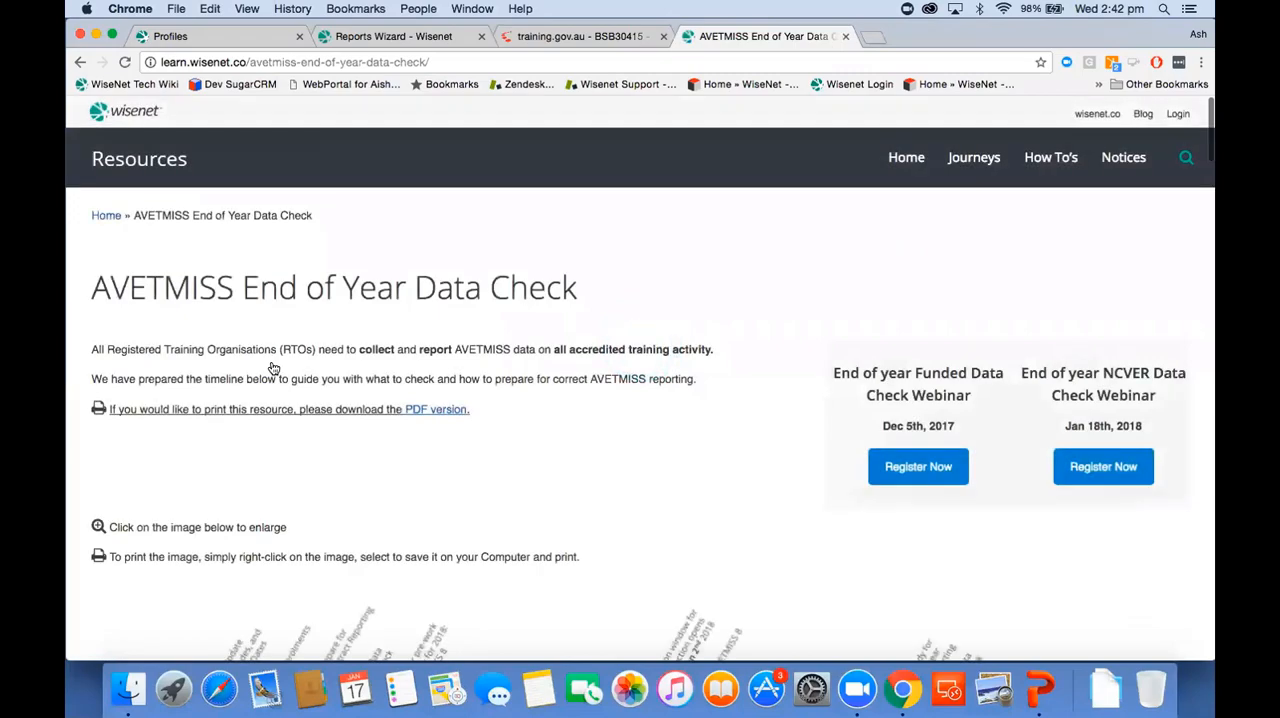
Step: Examine the report instructions under Check Courses and Units and Check Learners (Clients) in the data check article
scroll(630, 540, down, 5)
scroll(630, 540, down, 10)
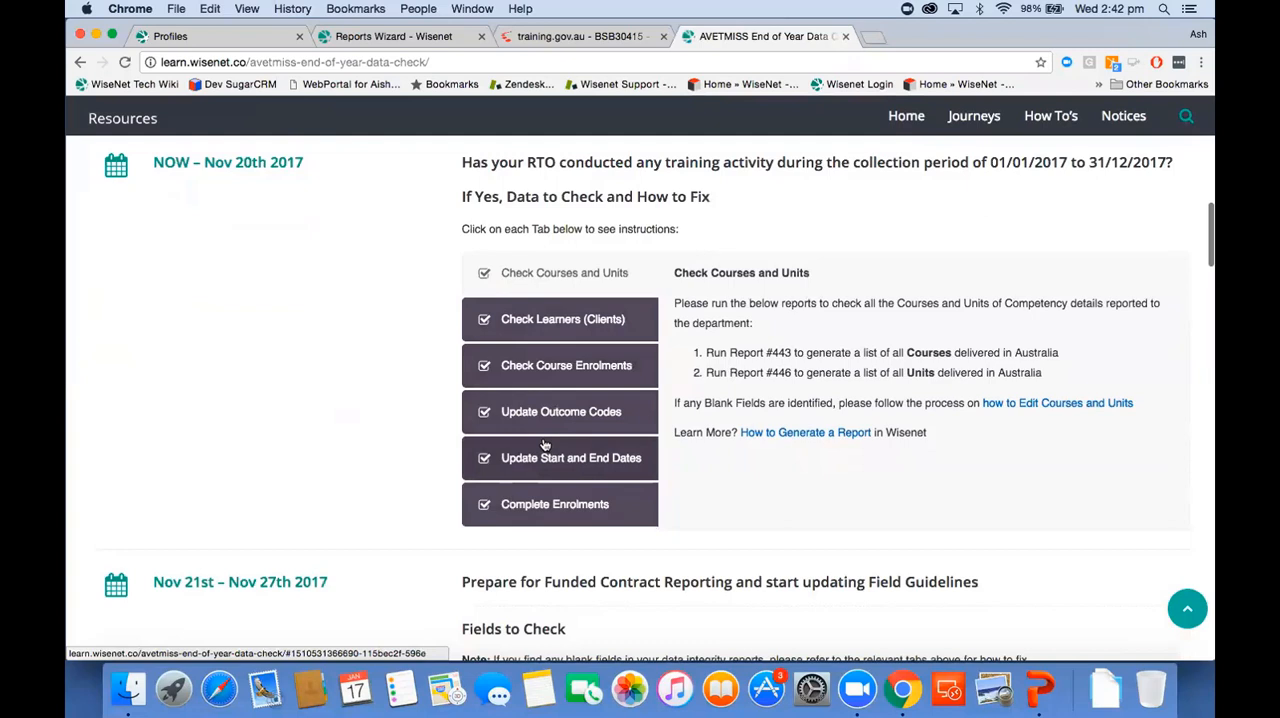
scroll(545, 444, down, 2)
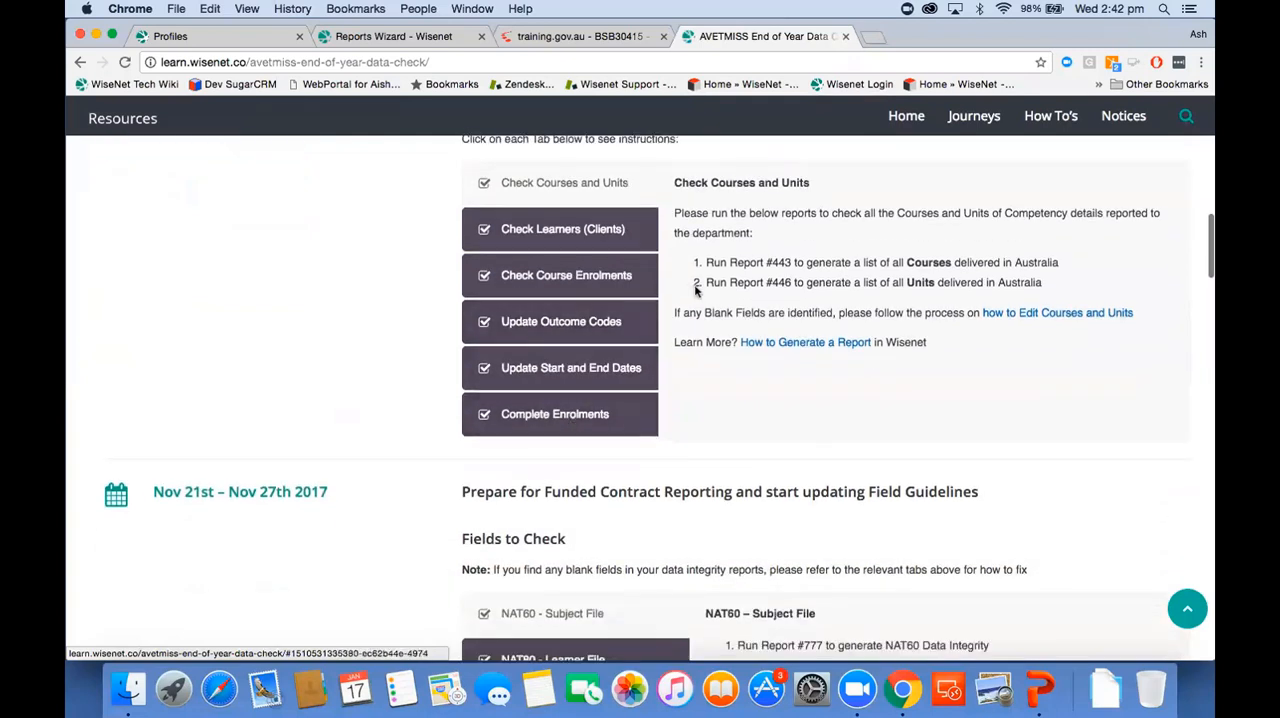
drag(731, 263, 795, 263)
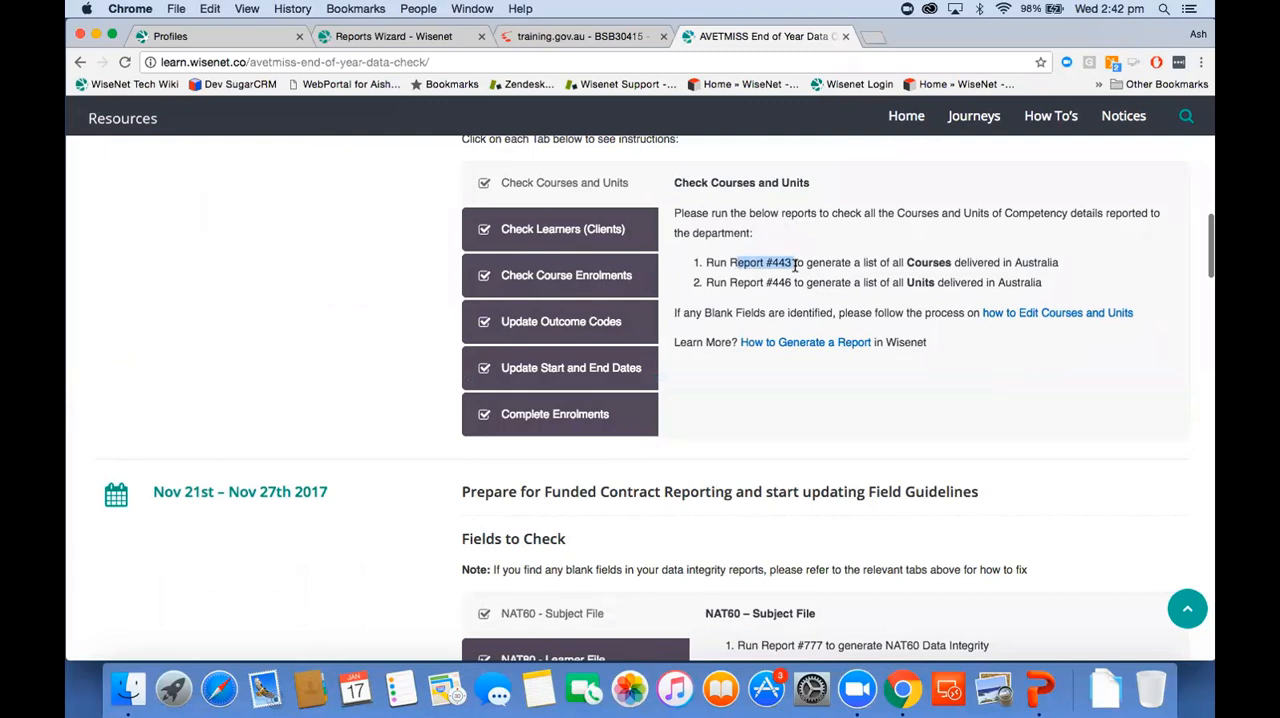
click(562, 229)
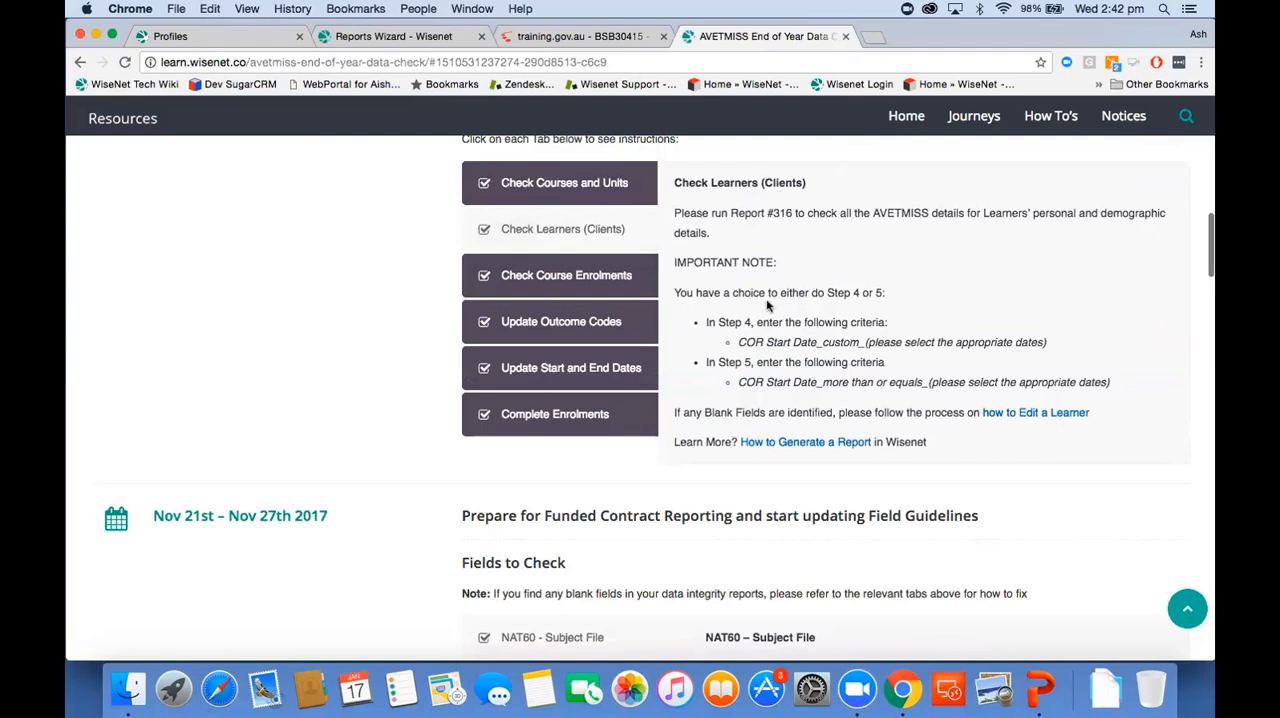
Step: Switch back to the Wisenet Reports Wizard and select report 316, Client AVETMISS Details (EXCEL)
click(394, 37)
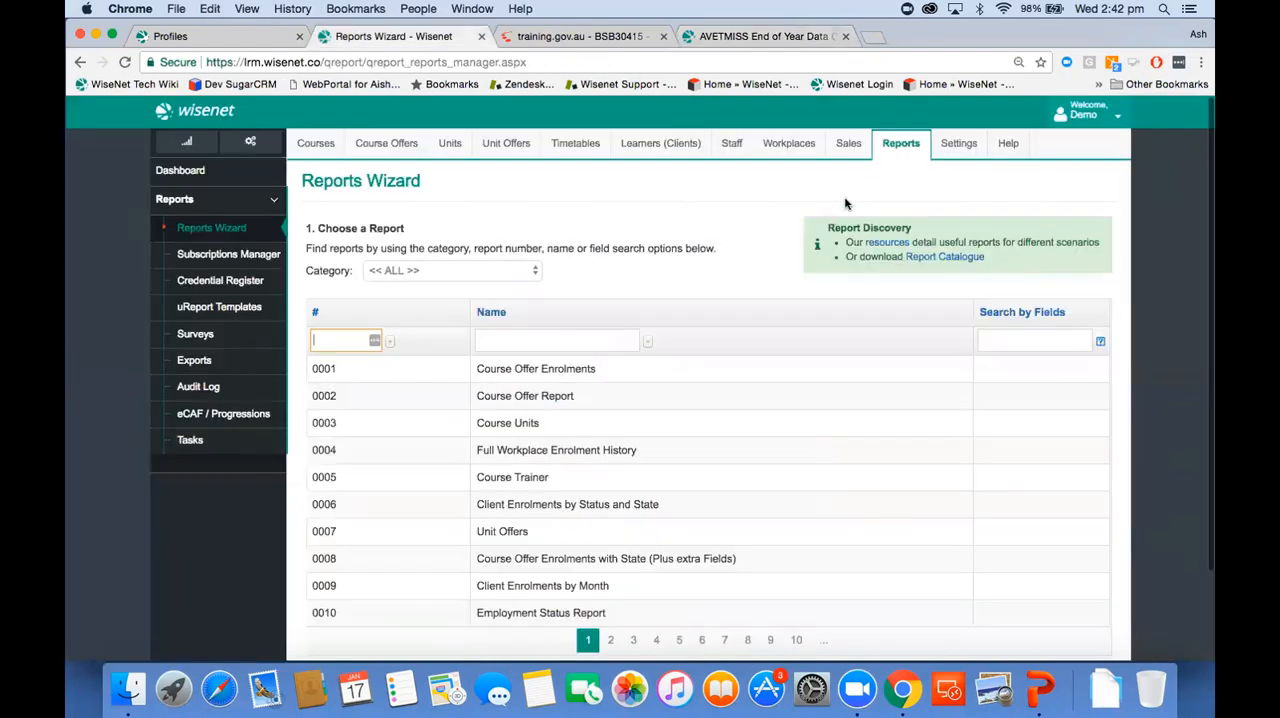
text(316)
key(Return)
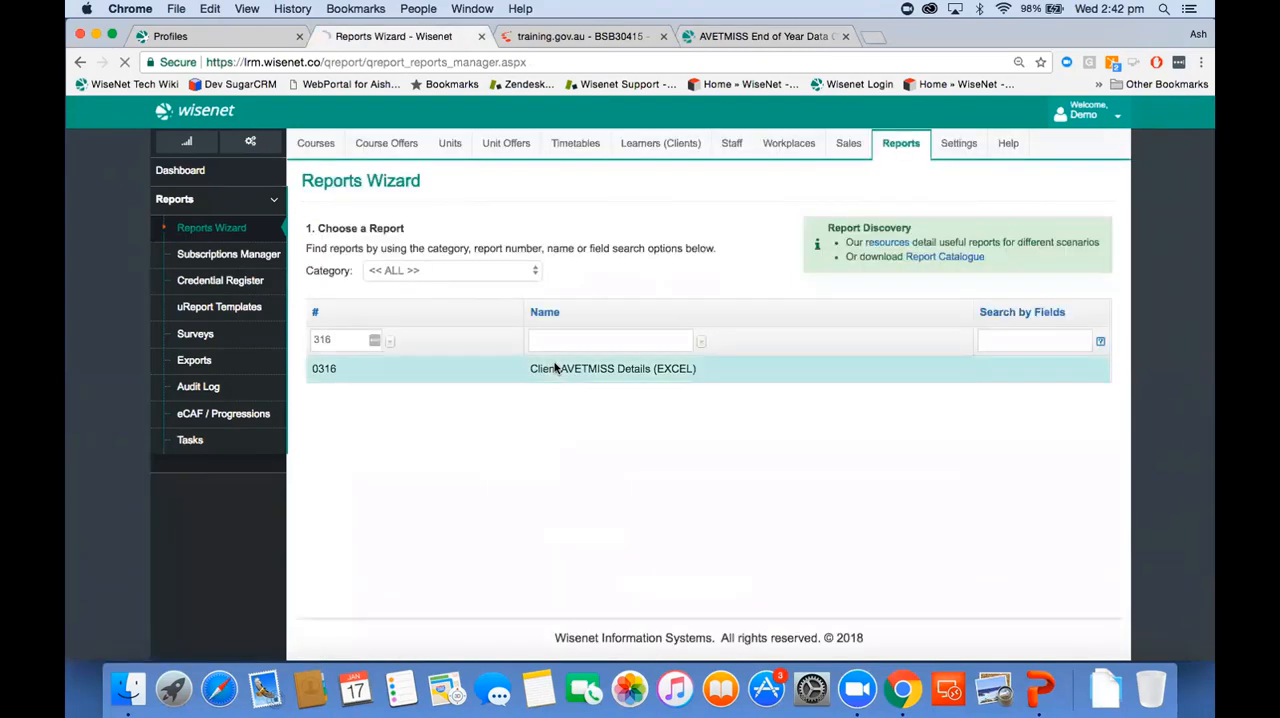
Step: Filter the report by cor start date for Last Year and generate it
click(423, 441)
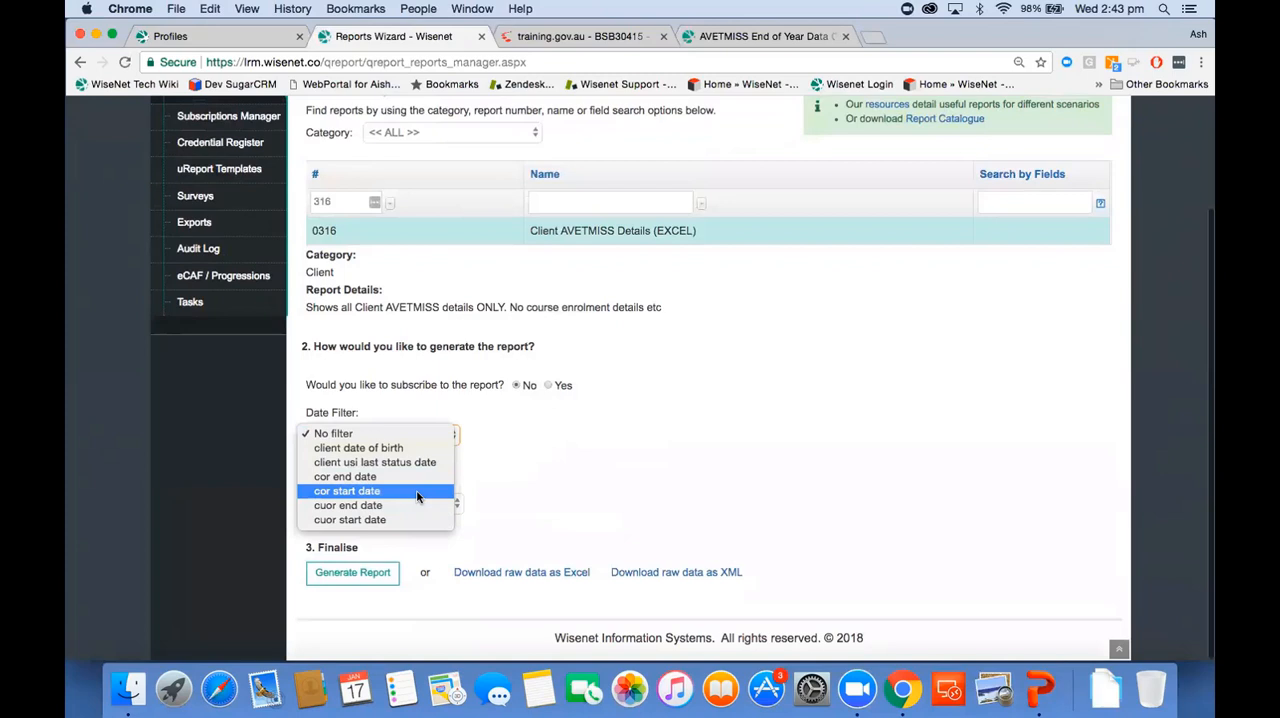
click(417, 494)
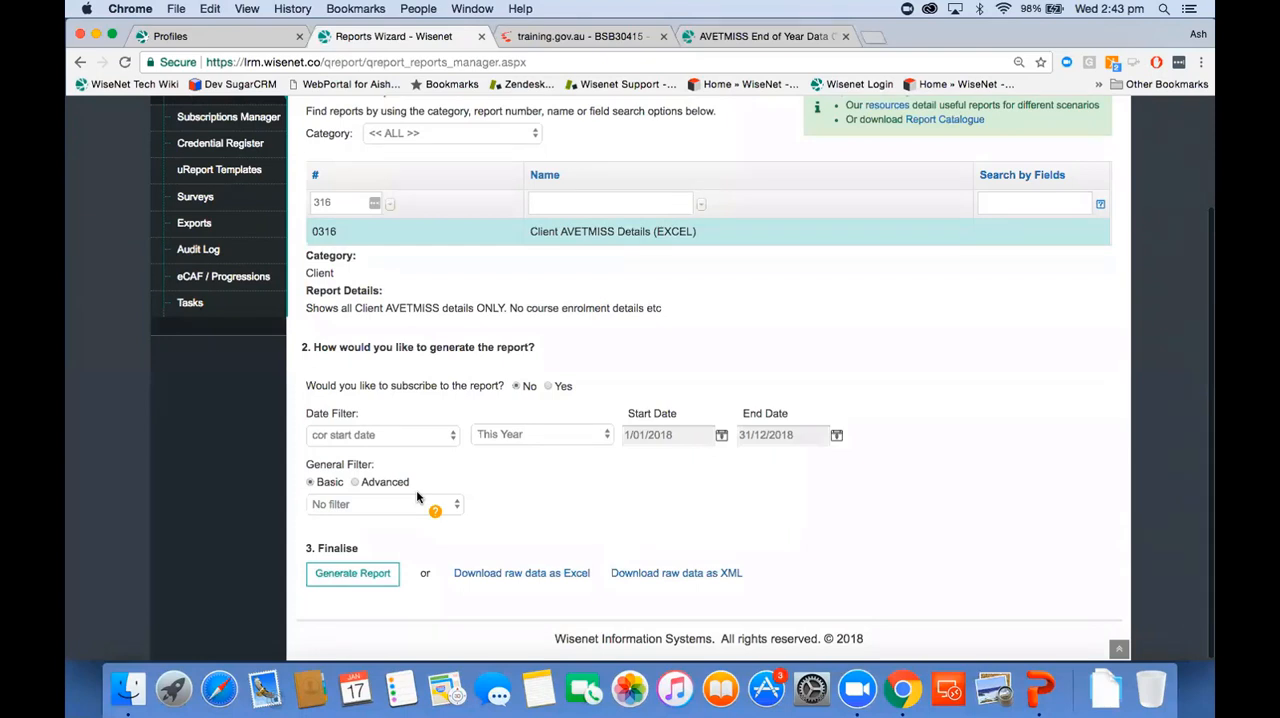
click(574, 434)
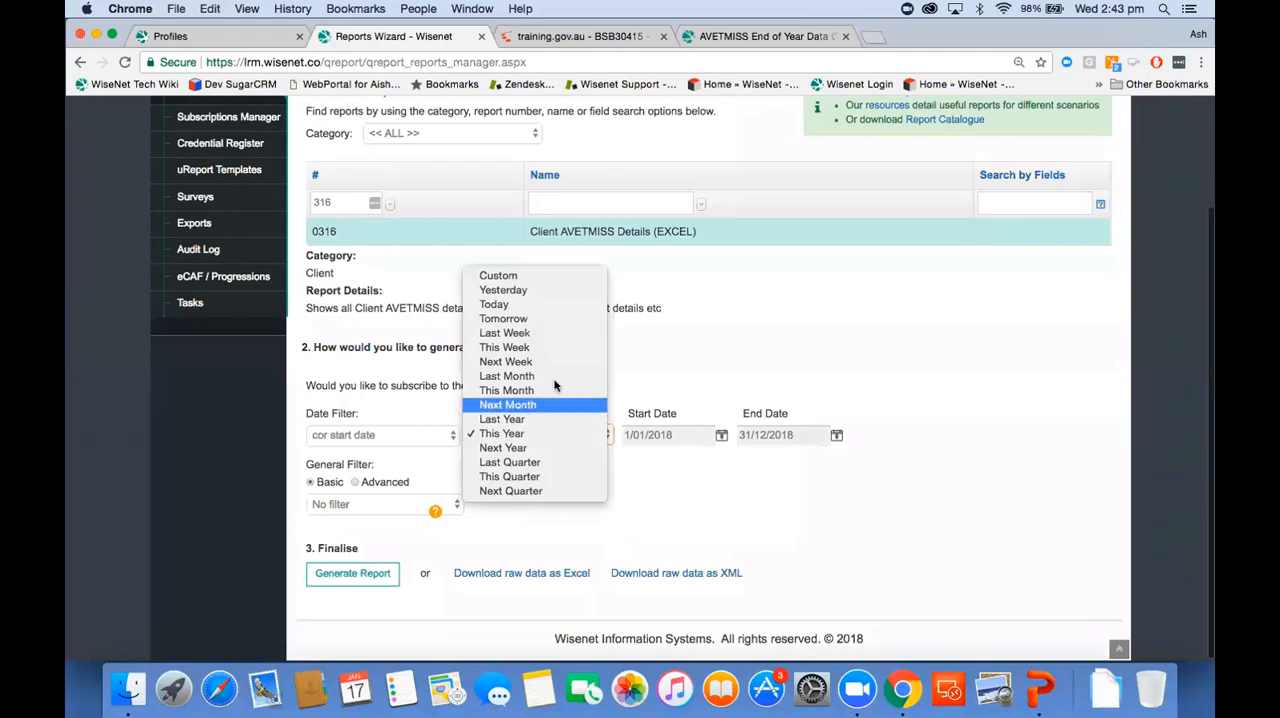
click(549, 420)
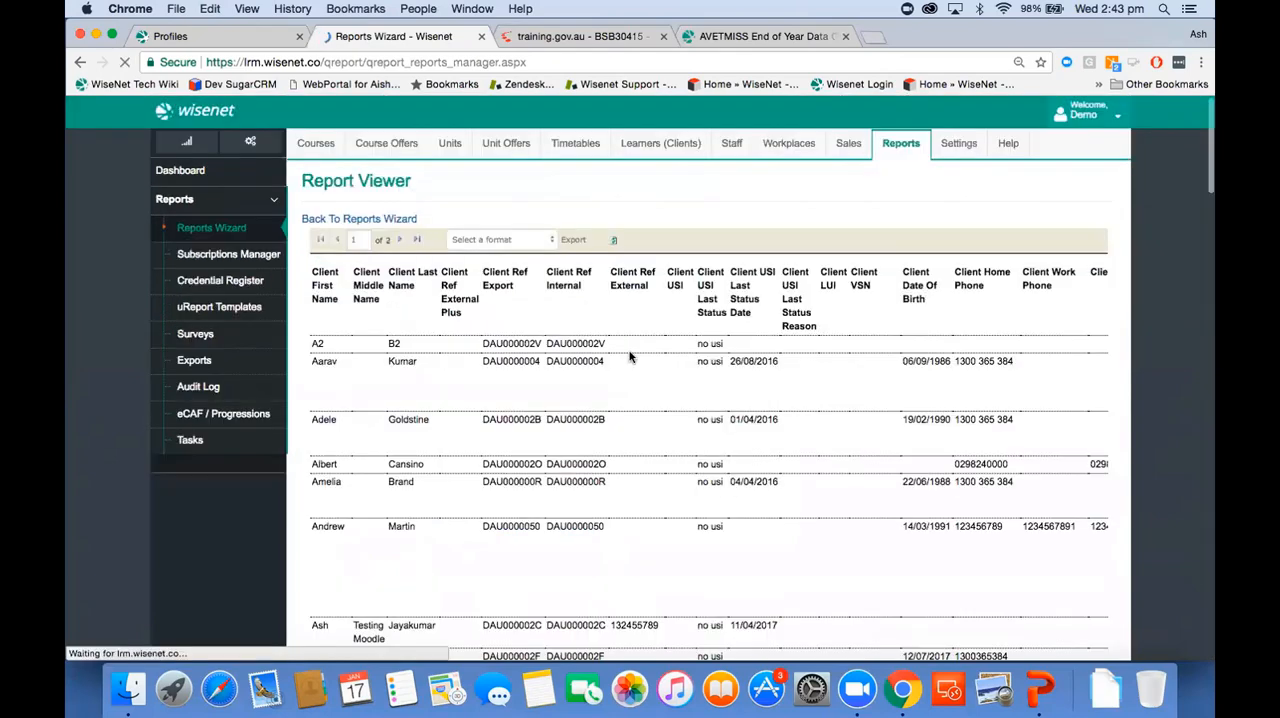
Step: Review the learners' AVETMISS columns in the generated report for blank fields and check the available export formats
scroll(662, 453, down, 3)
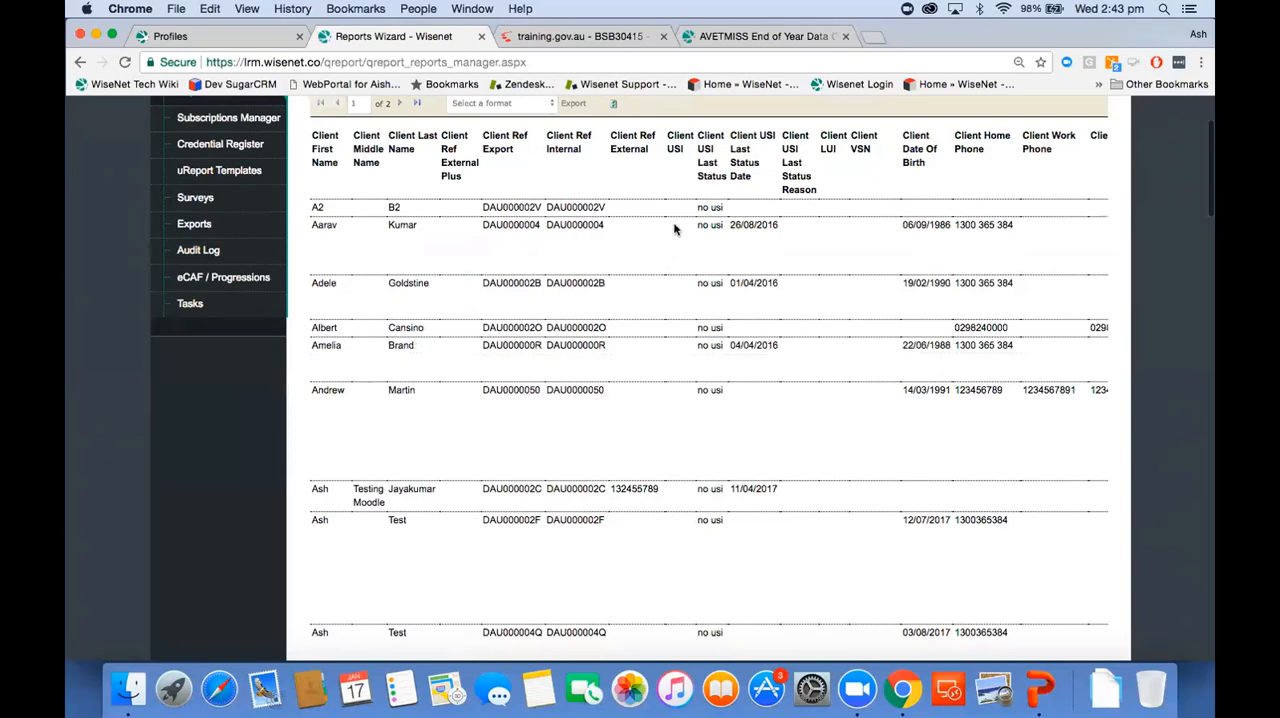
scroll(674, 224, right, 5)
scroll(674, 224, right, 10)
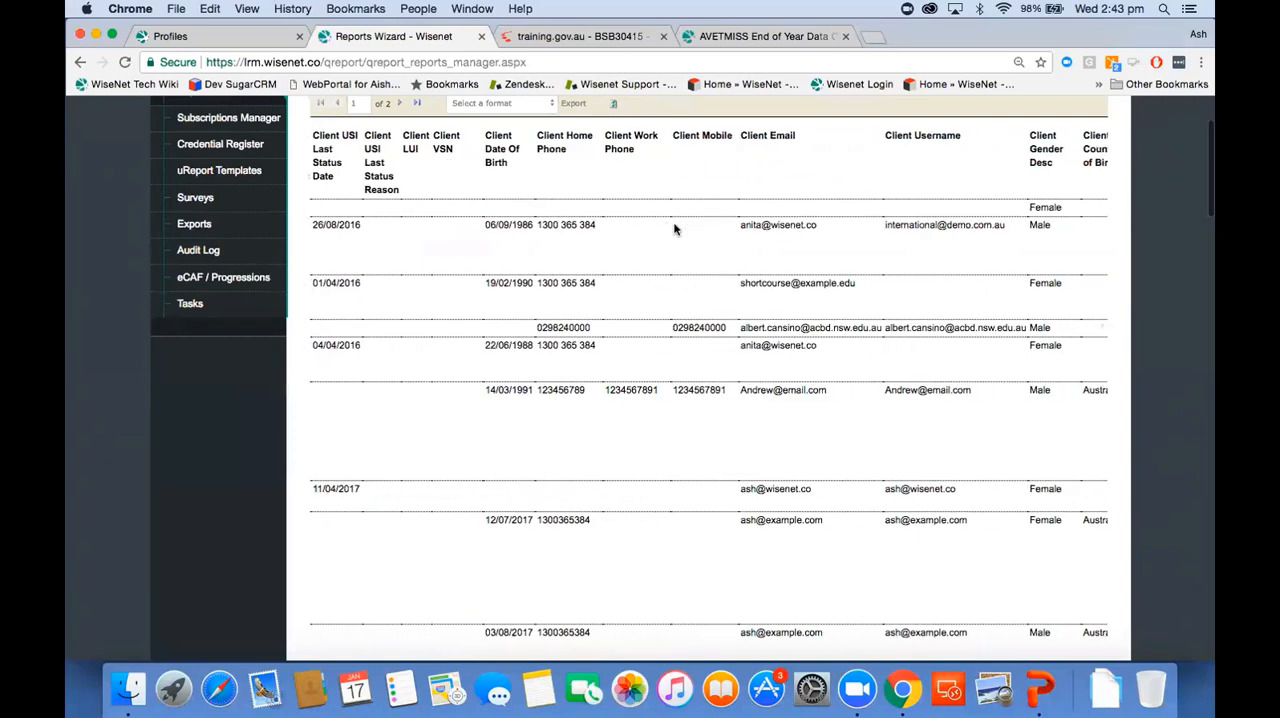
click(516, 103)
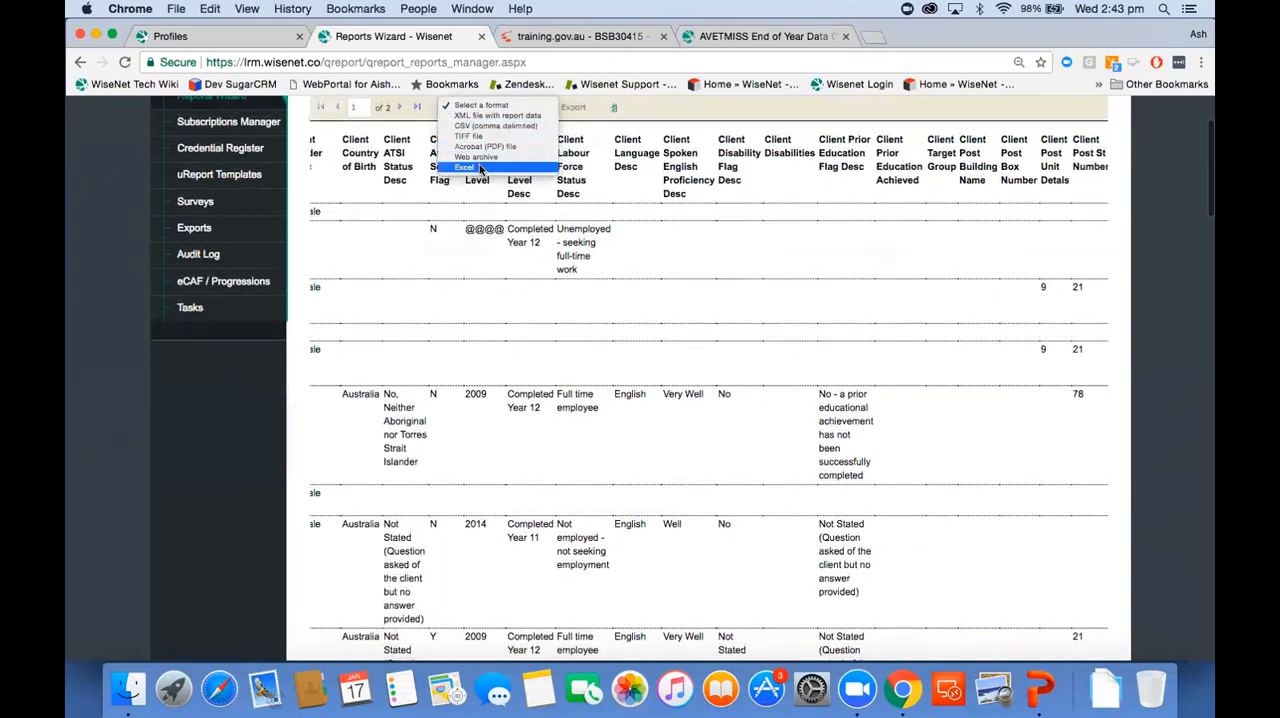
click(703, 272)
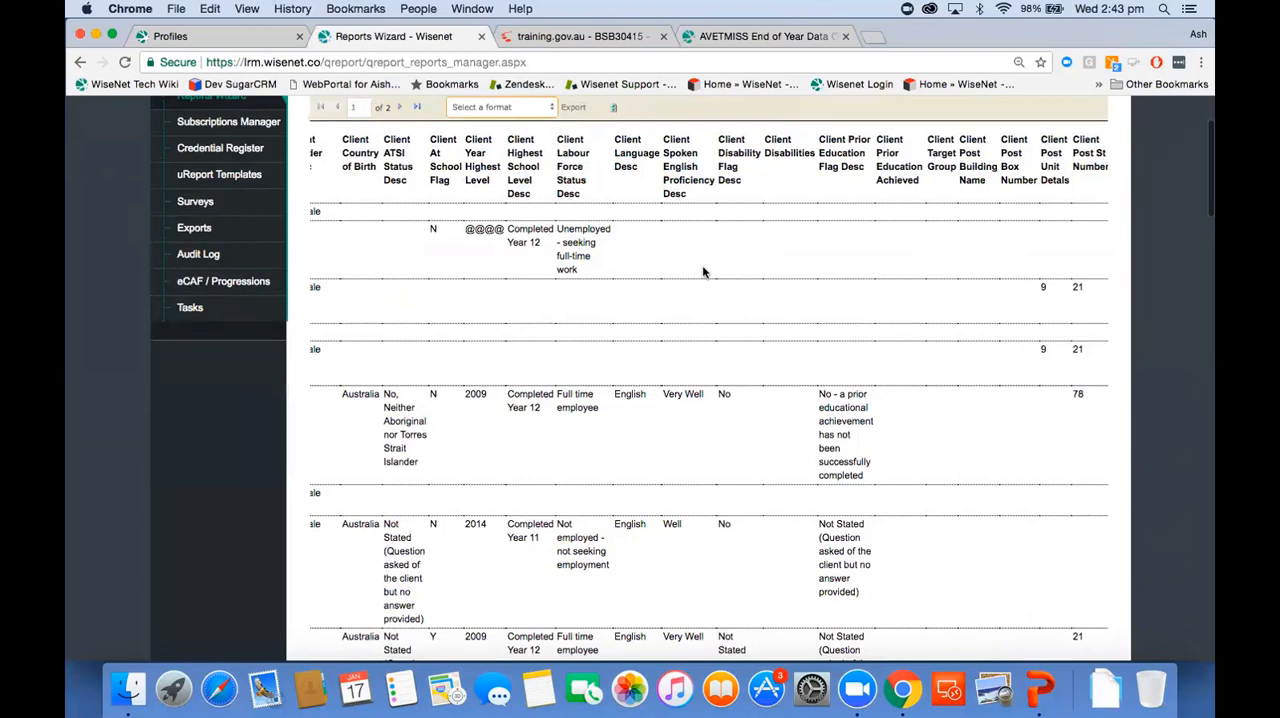
scroll(703, 272, up, 2)
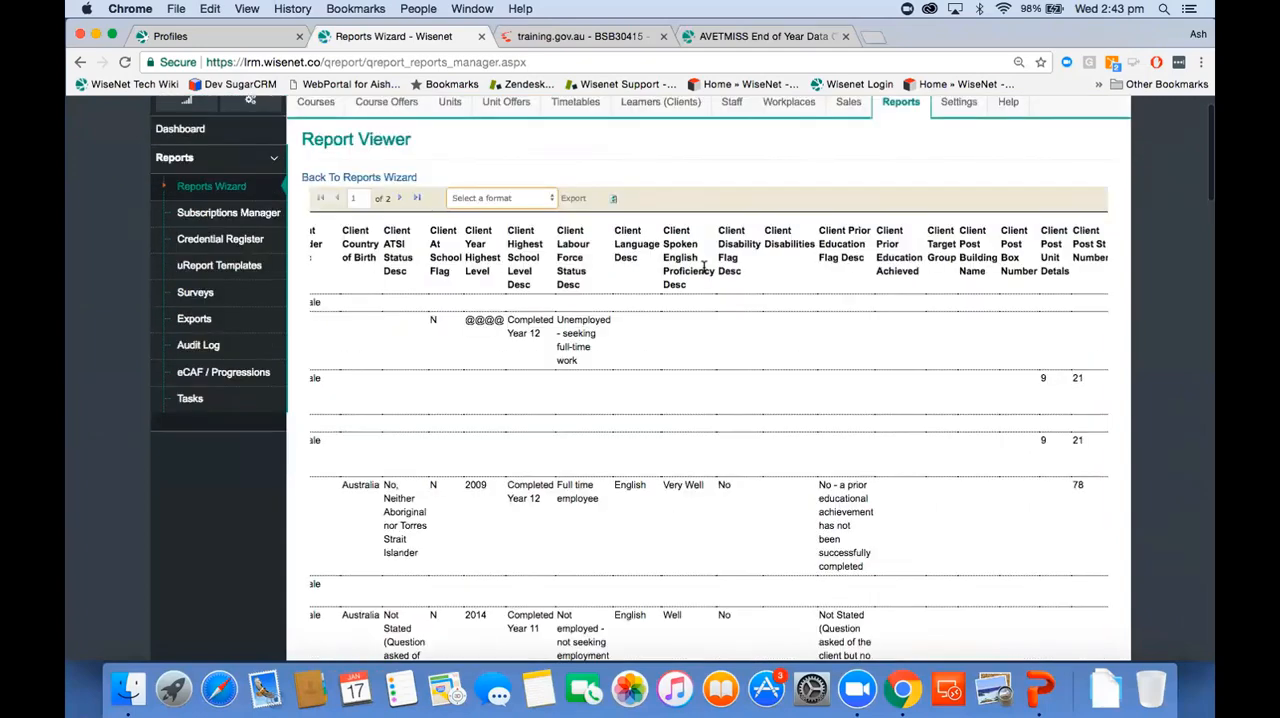
Step: Return to the Reports Wizard and generate report 316 again with the same date filter
click(362, 181)
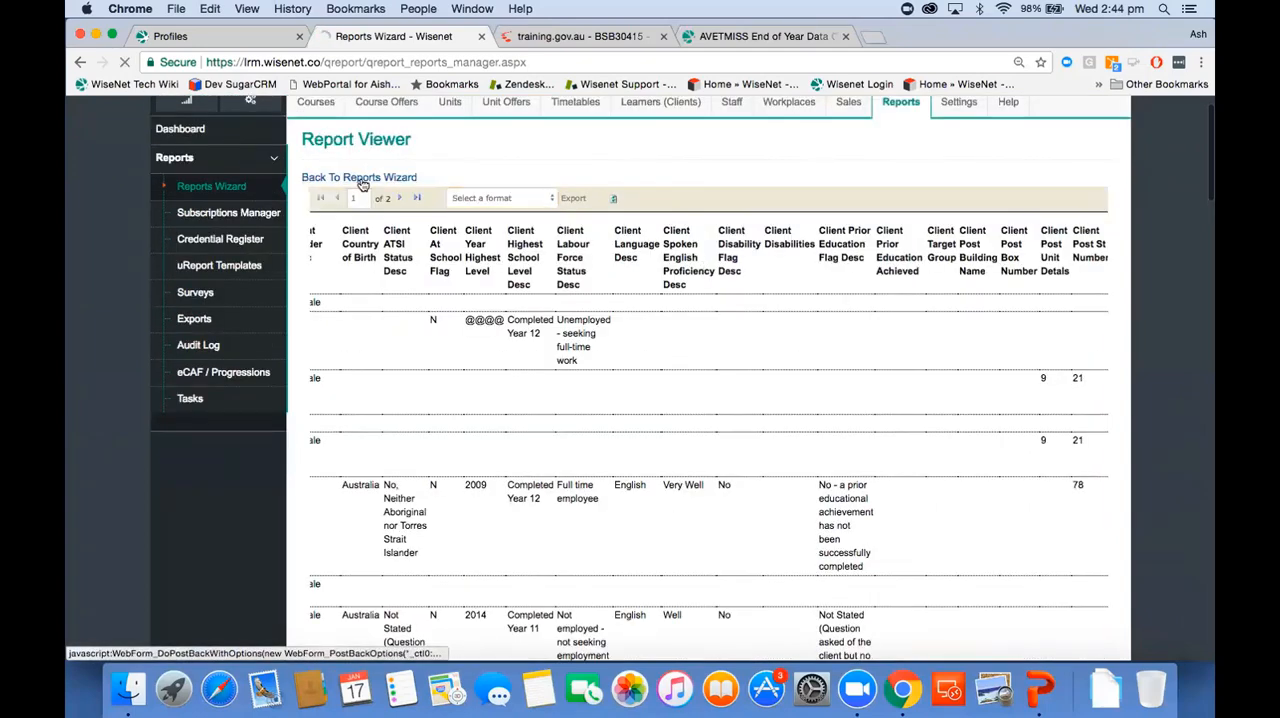
scroll(507, 449, down, 3)
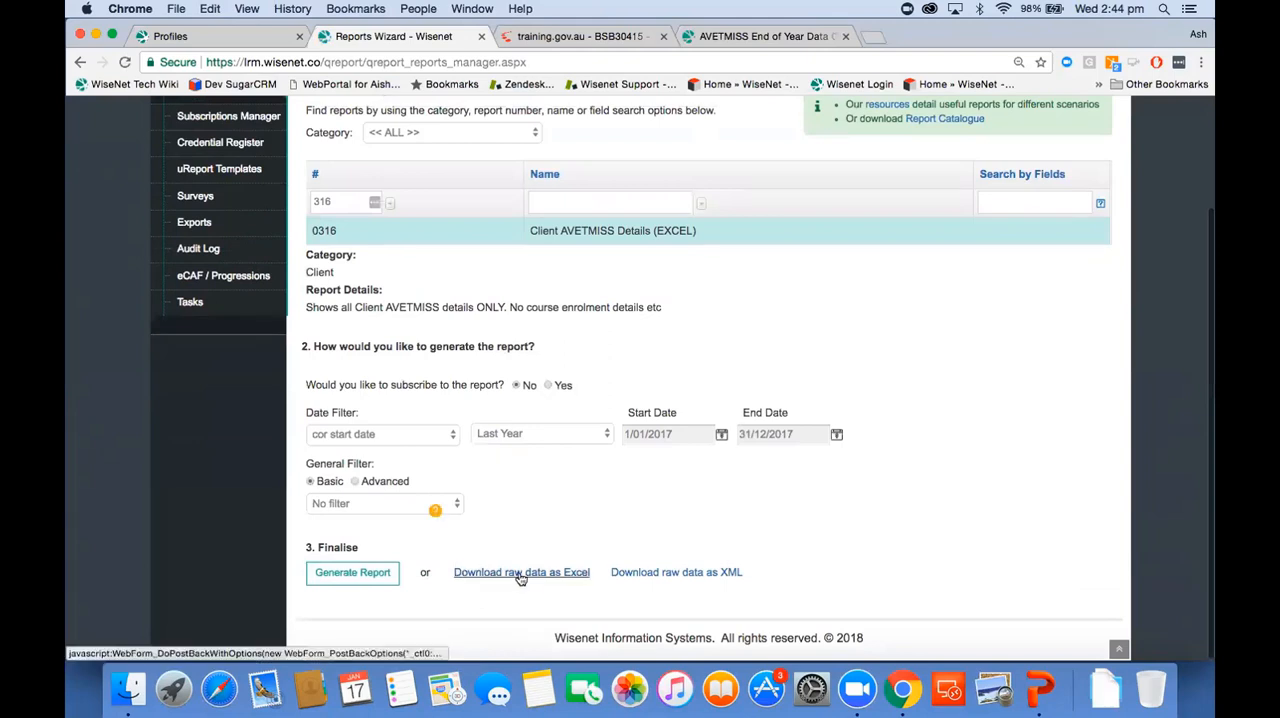
click(375, 576)
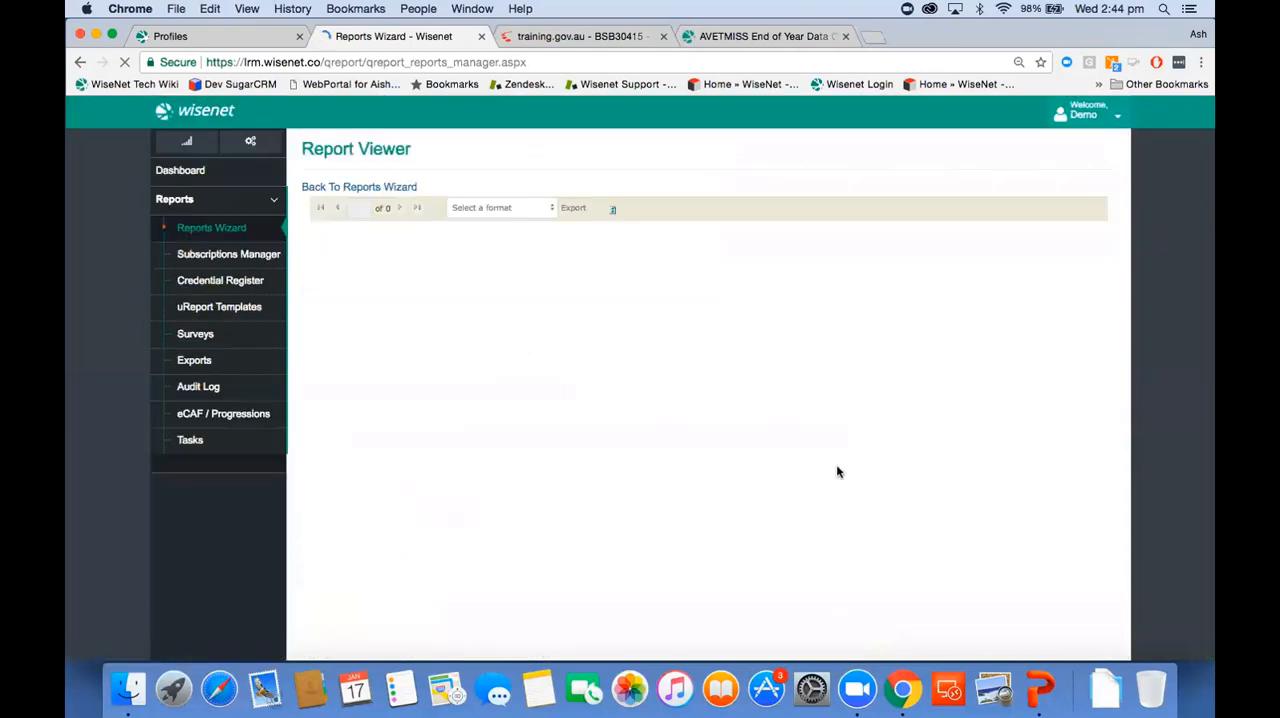
Step: Review the learners' USI, contact, prior education and postal address columns in the regenerated report 316 for blank fields
scroll(880, 433, right, 10)
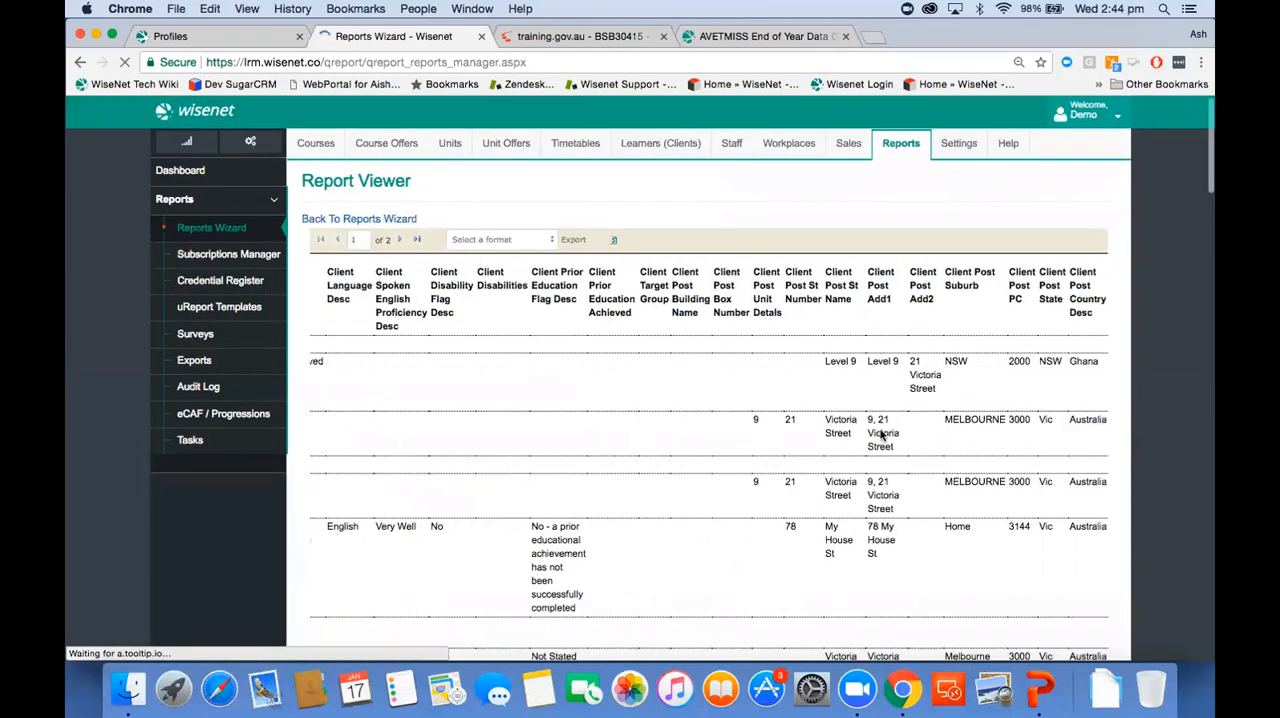
scroll(689, 430, down, 3)
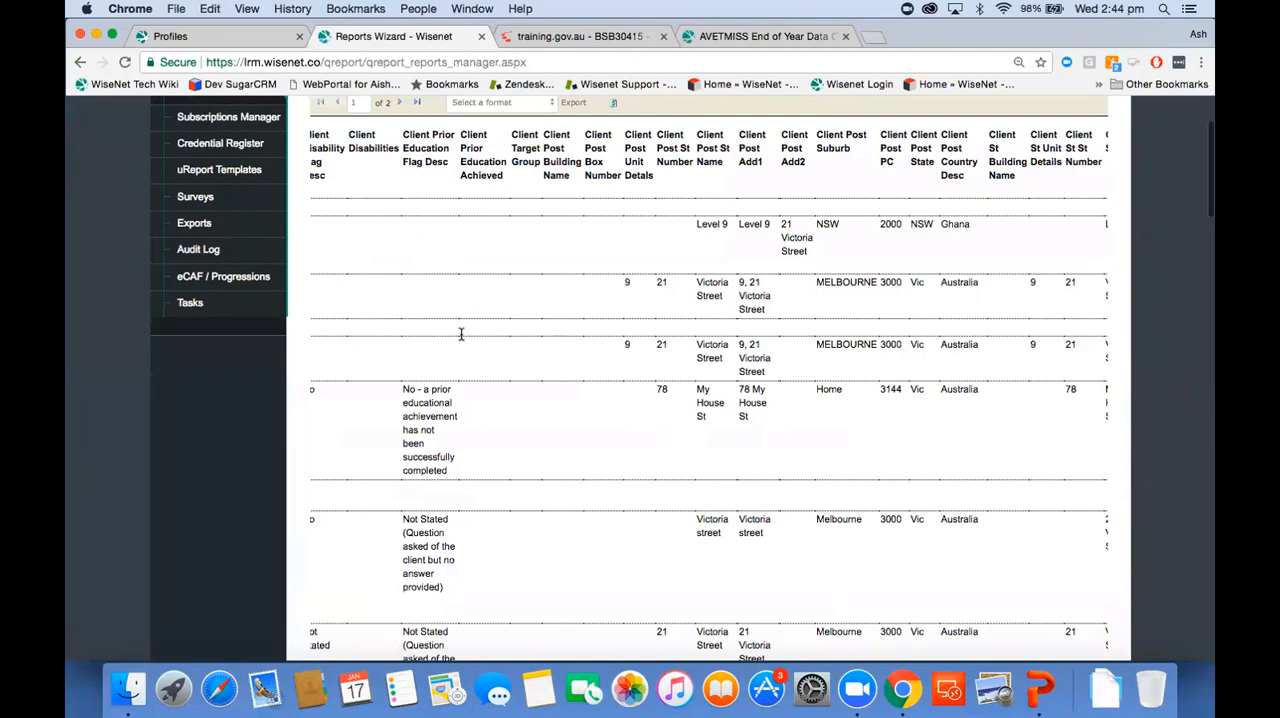
scroll(460, 338, left, 10)
scroll(509, 340, left, 15)
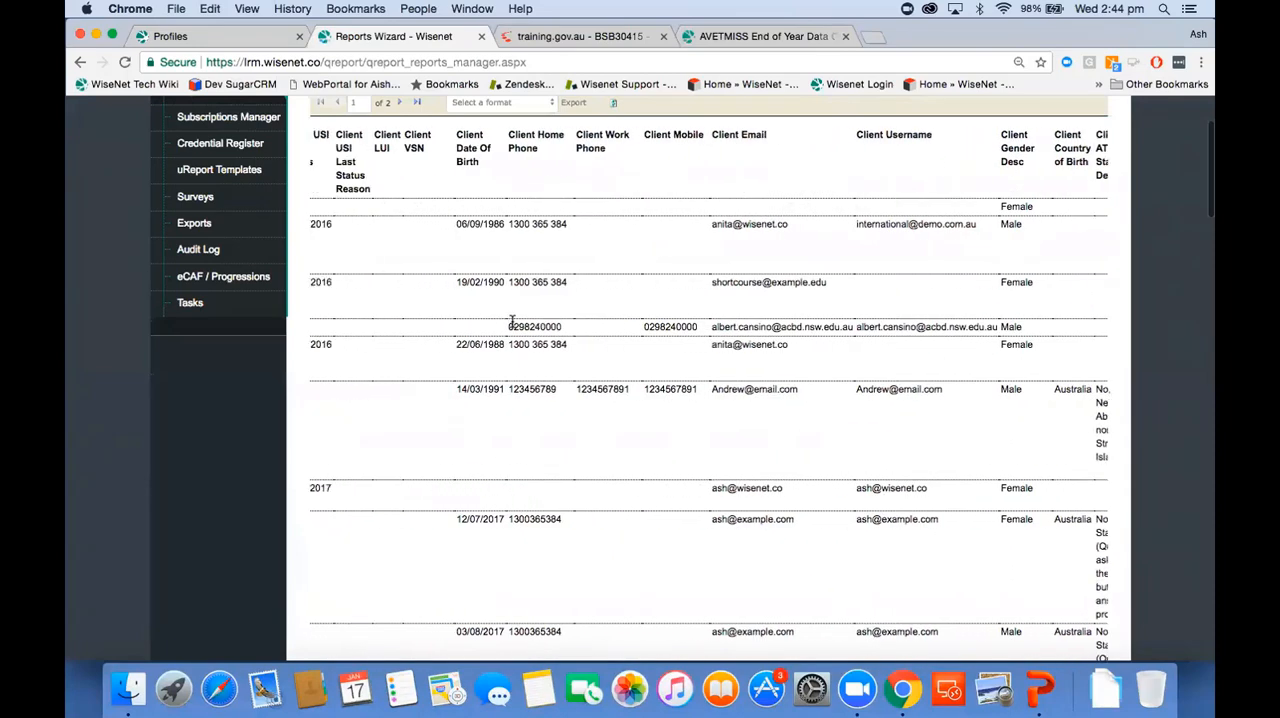
scroll(512, 322, left, 10)
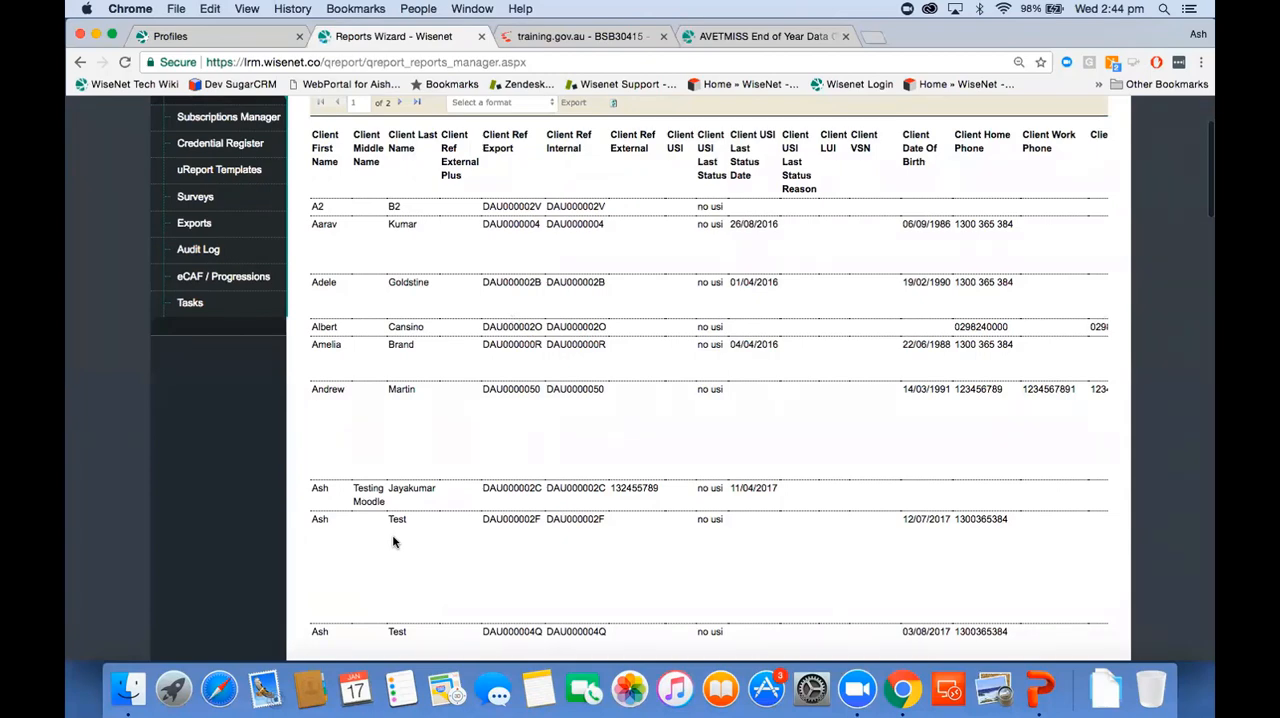
Step: Switch to the AVETMISS End of Year Data Check article and read the Update Start and End Dates and NAT120 - Enrolment File instructions
click(741, 42)
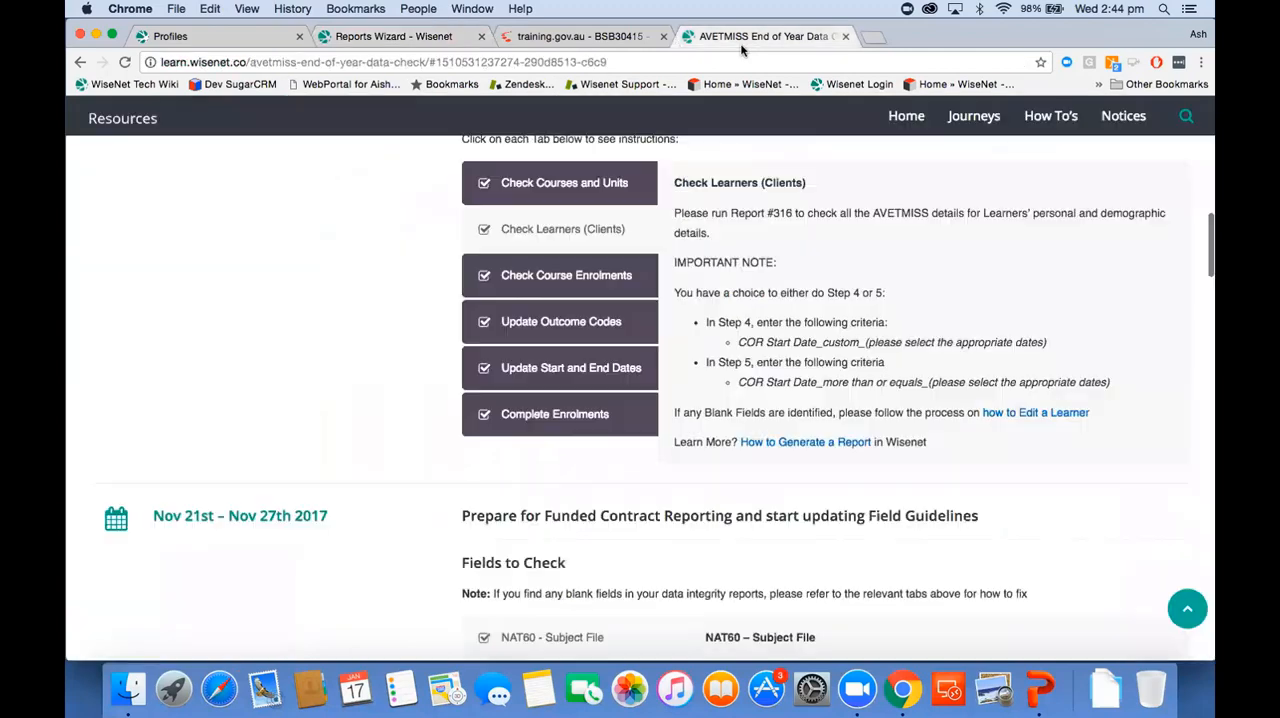
click(567, 372)
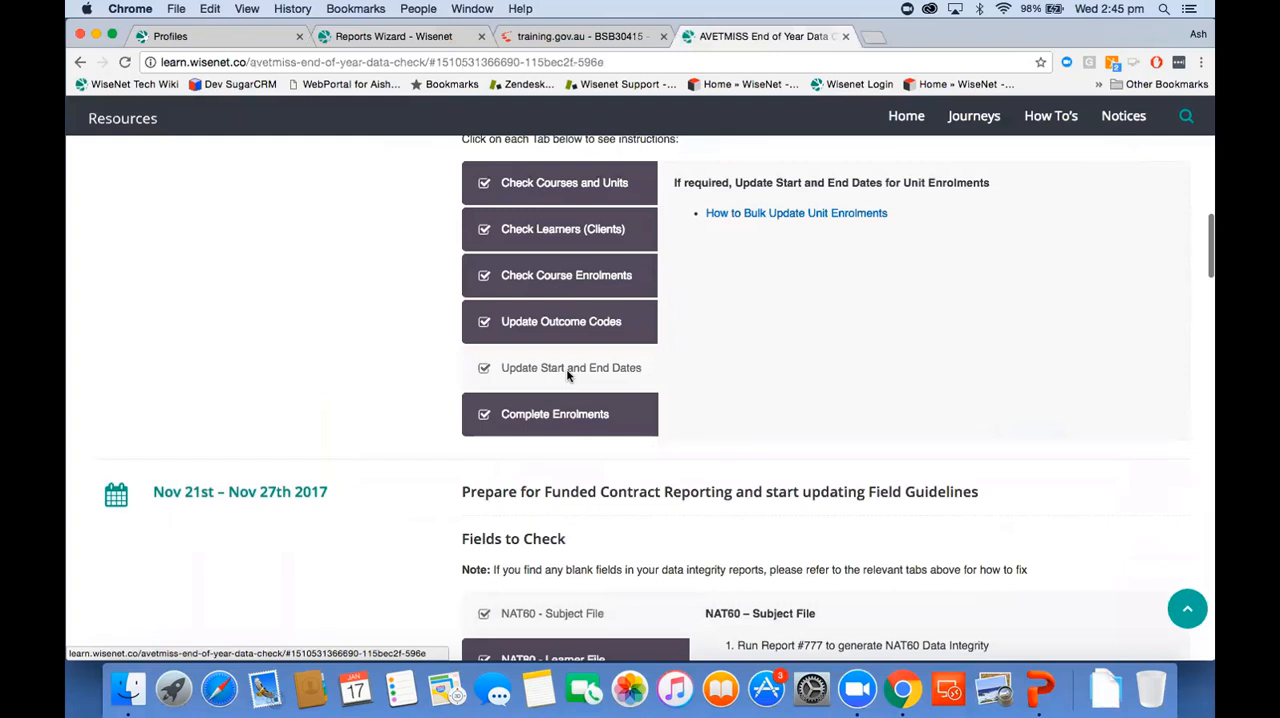
scroll(567, 375, down, 5)
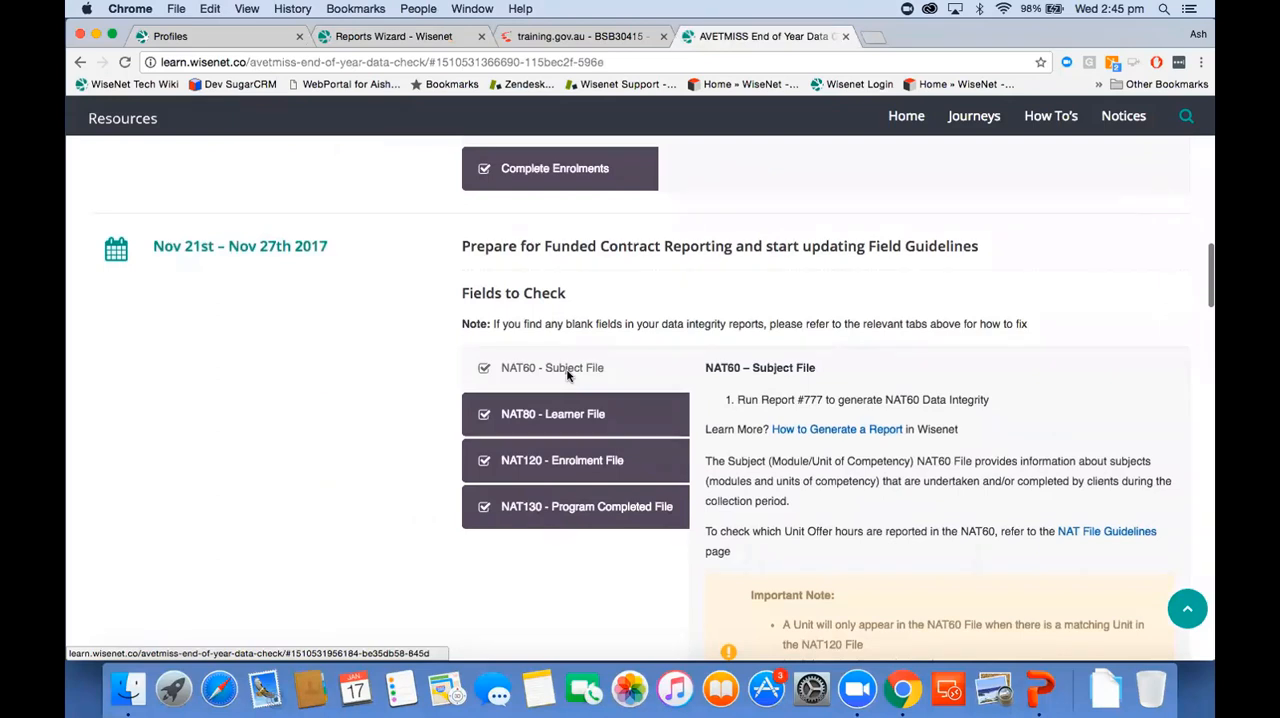
click(543, 465)
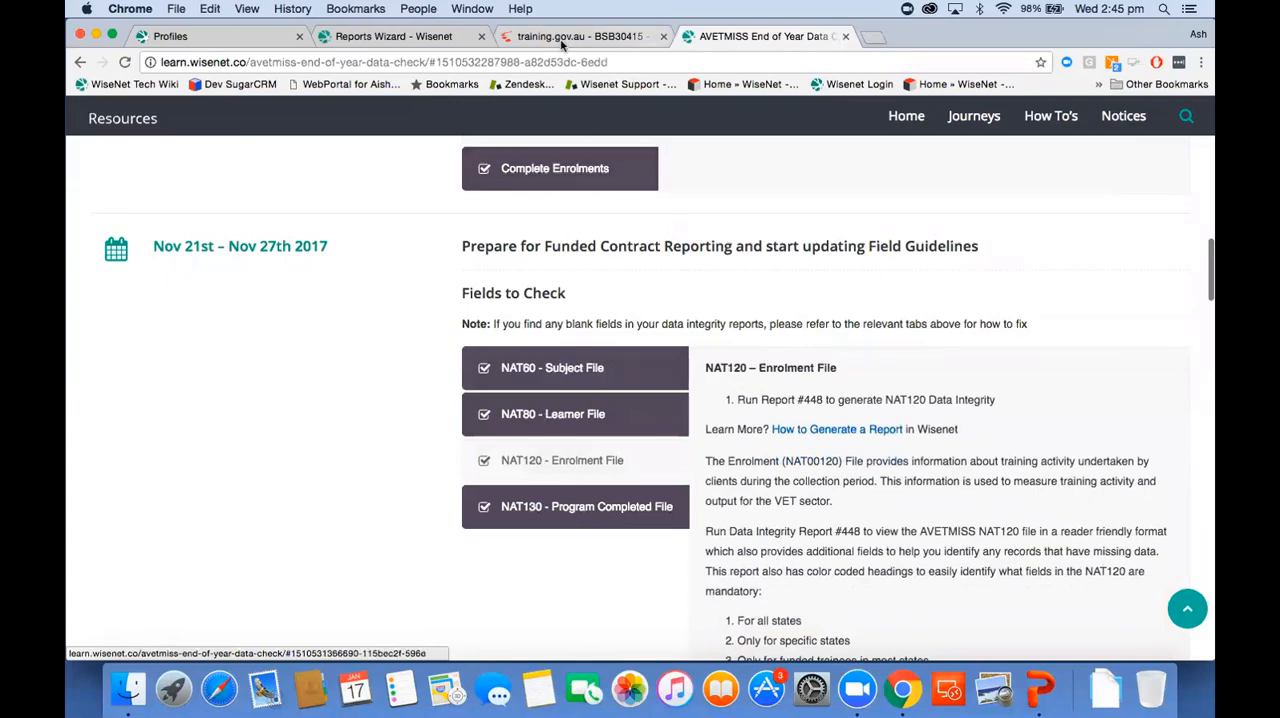
Step: Return to the Wisenet Reports Wizard and select report 448, NAT 120 Data Integrity
click(372, 38)
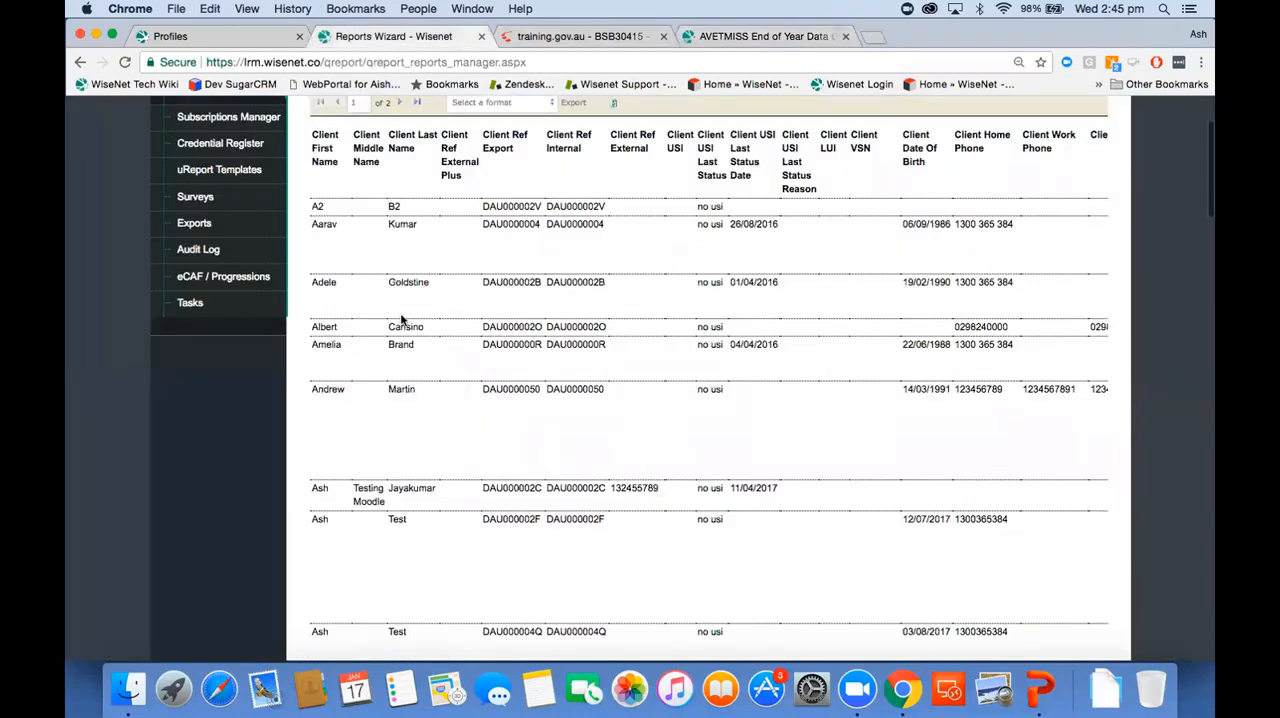
click(370, 205)
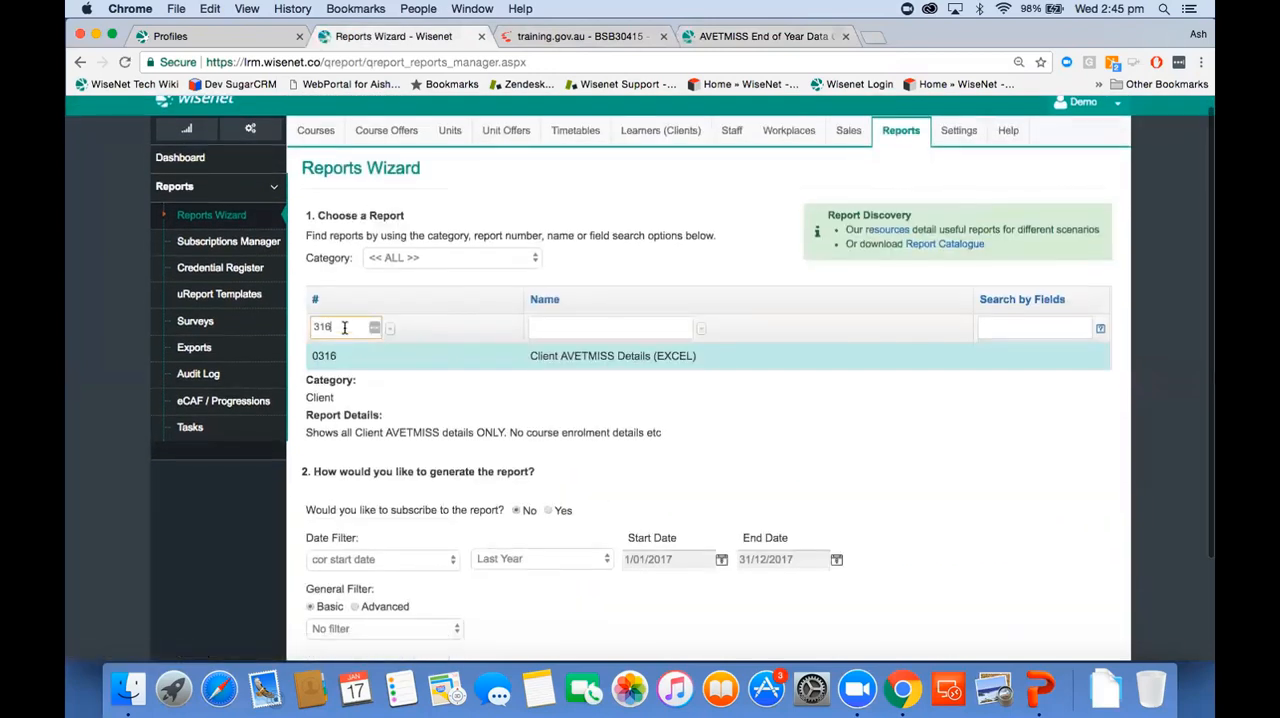
double_click(336, 324)
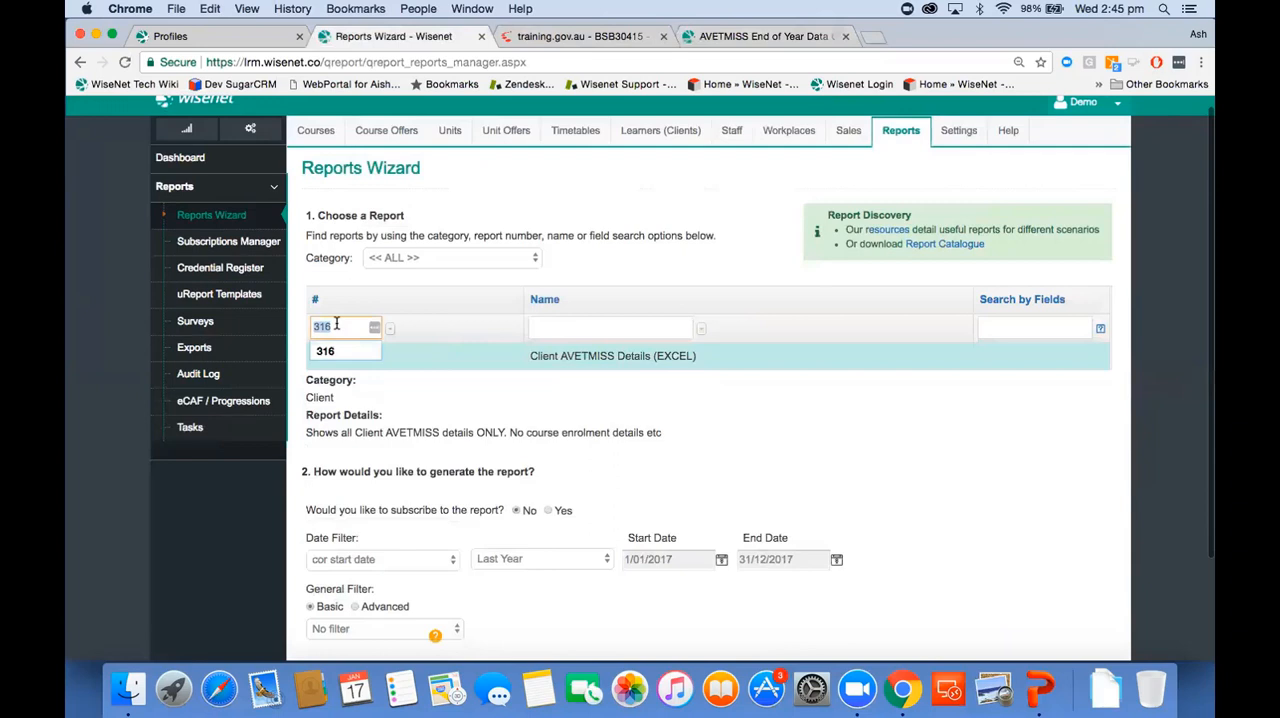
text(448)
key(Return)
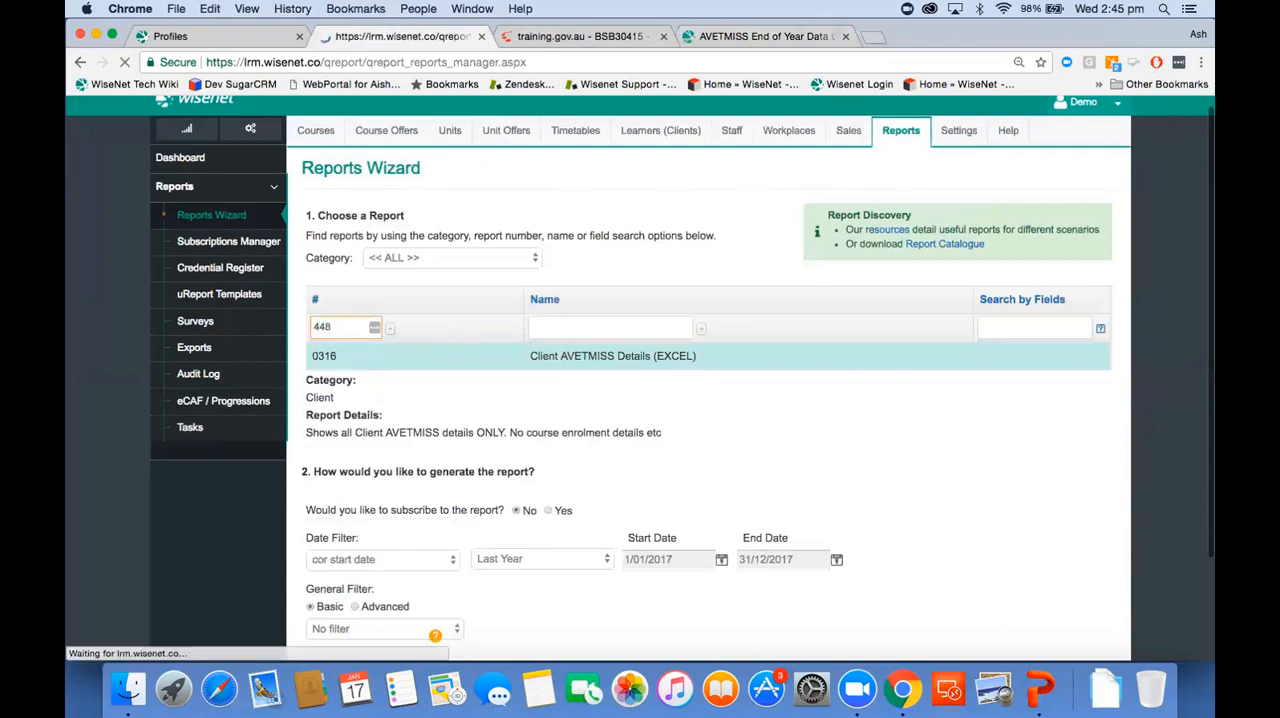
click(563, 369)
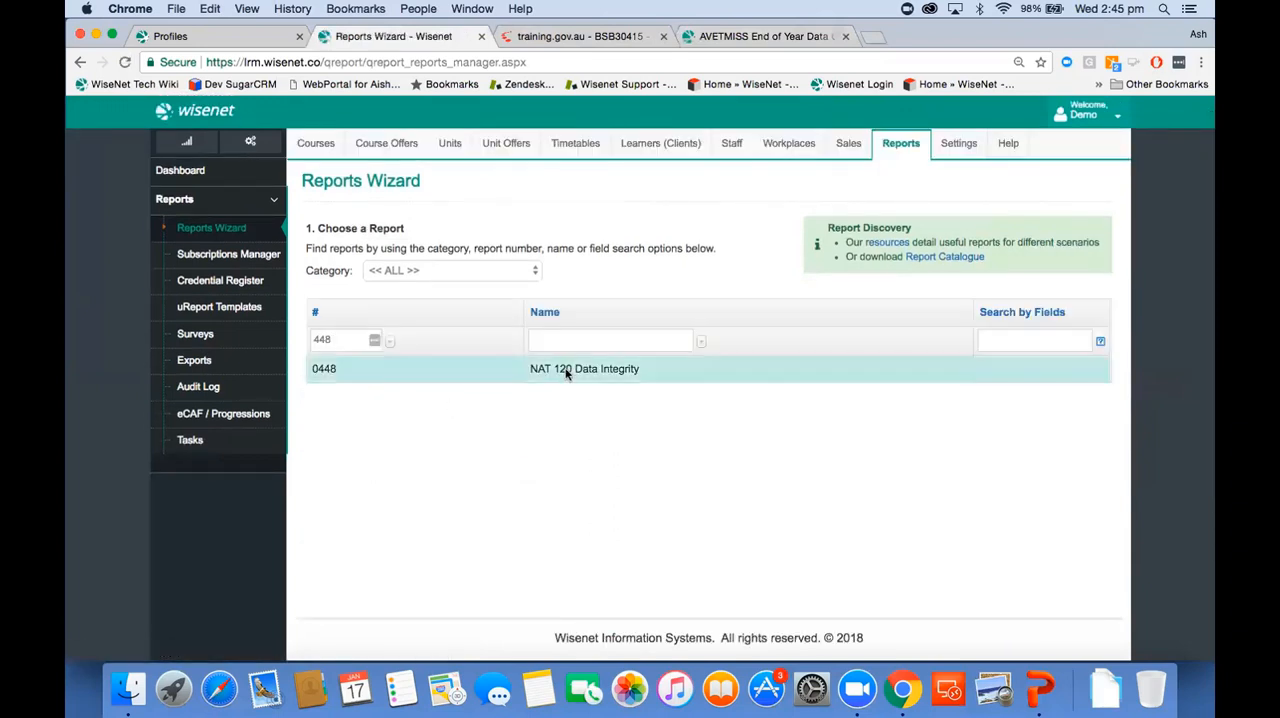
Step: Filter the NAT 120 Data Integrity report by cor start date for Last Year and generate it
scroll(565, 375, down, 1)
scroll(565, 374, down, 1)
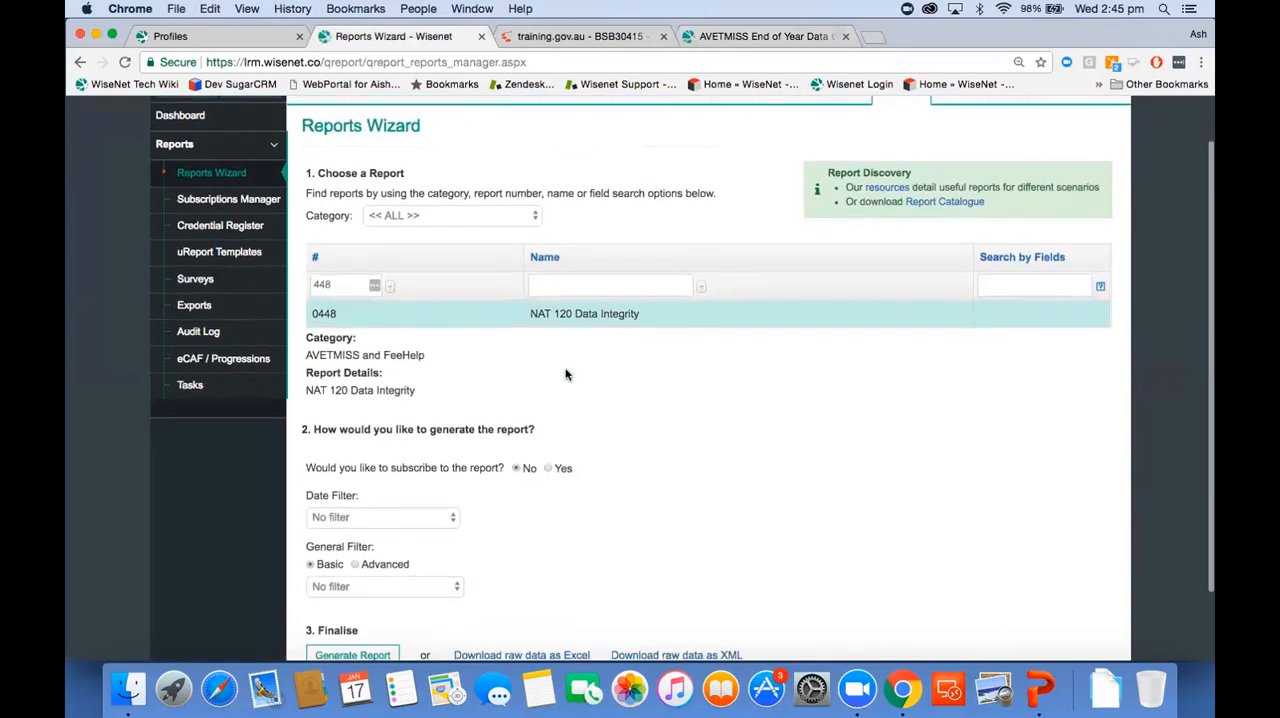
scroll(565, 374, down, 3)
click(390, 434)
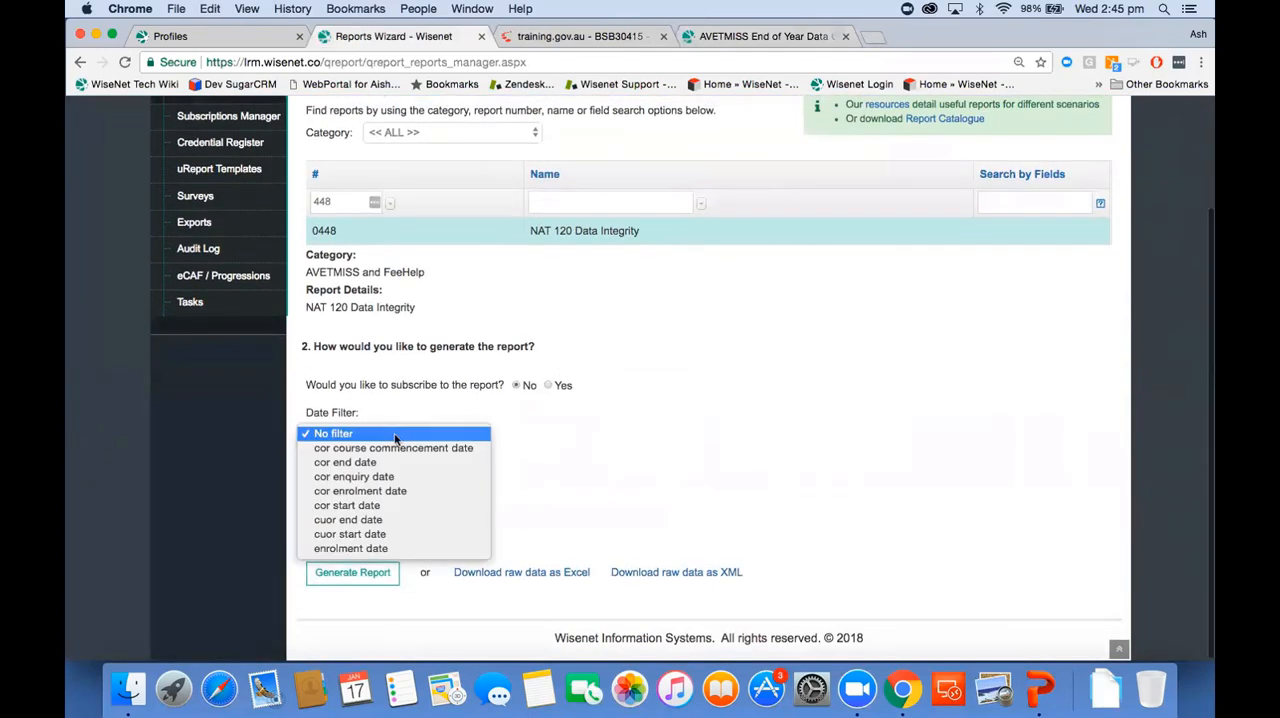
click(383, 506)
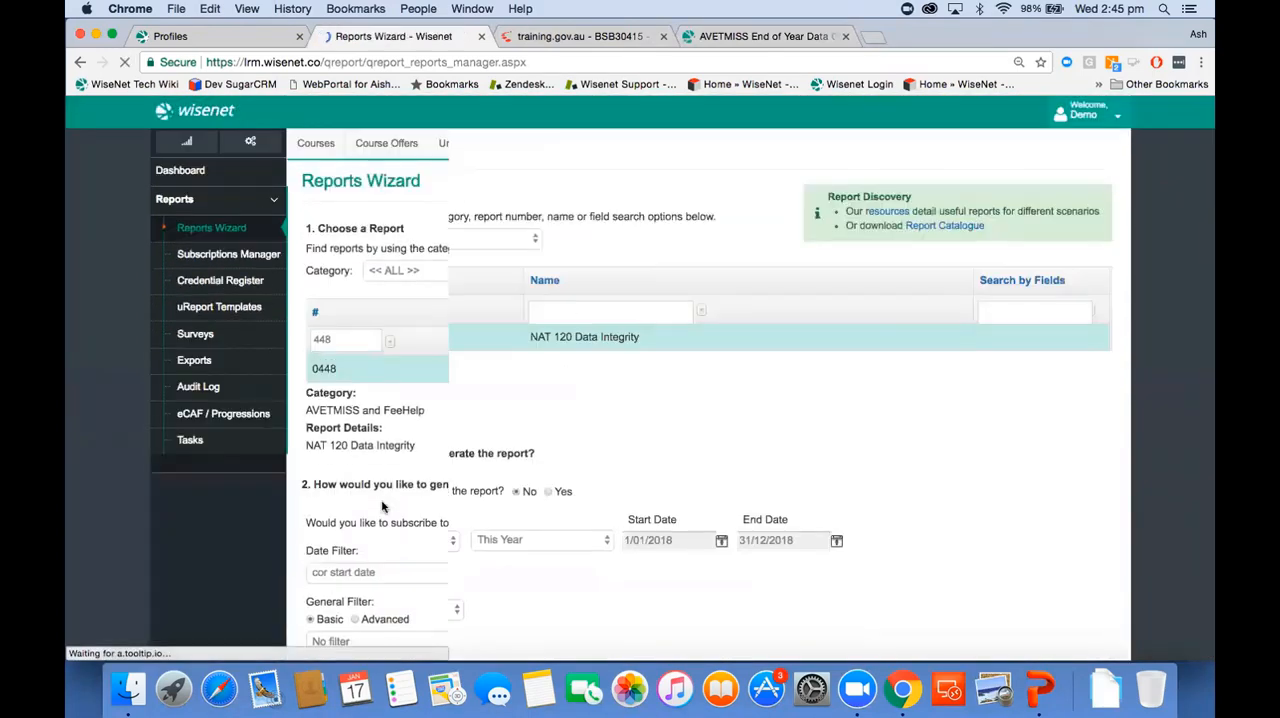
click(562, 435)
click(545, 419)
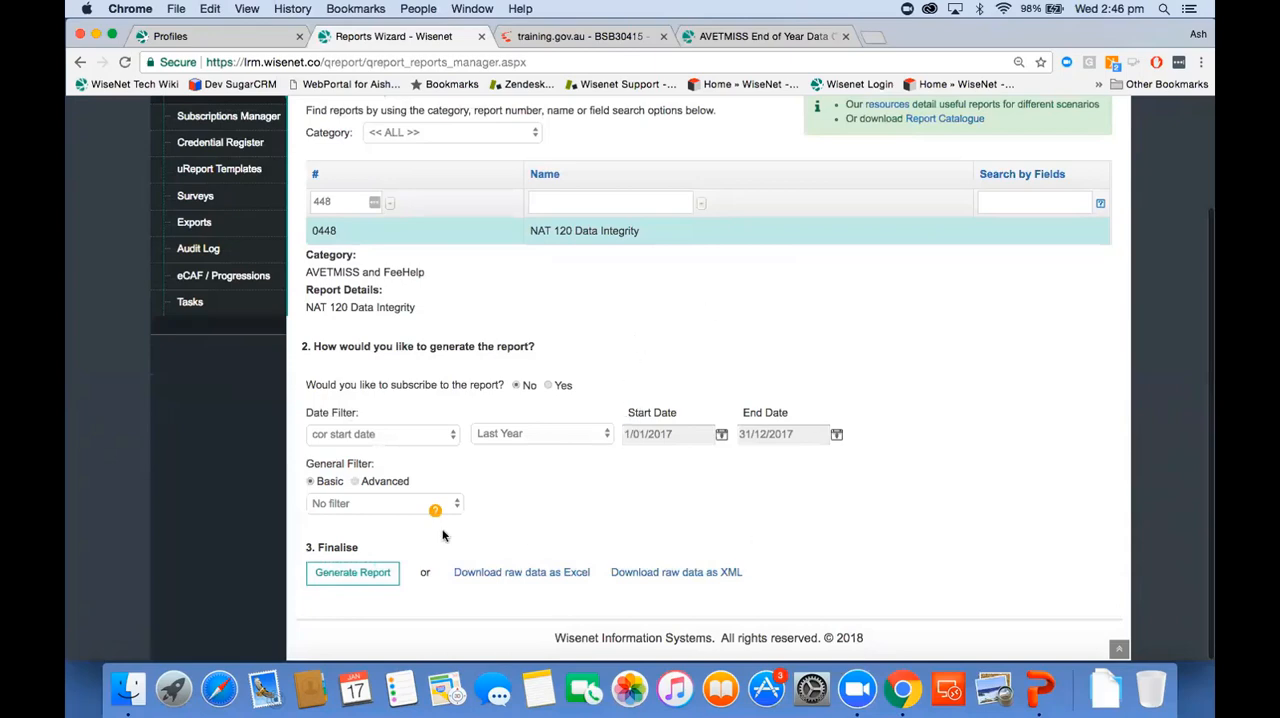
click(350, 572)
Step: Examine the colour key and NAT 120 field columns for blank mandatory values, and check the report's export formats
scroll(676, 480, down, 3)
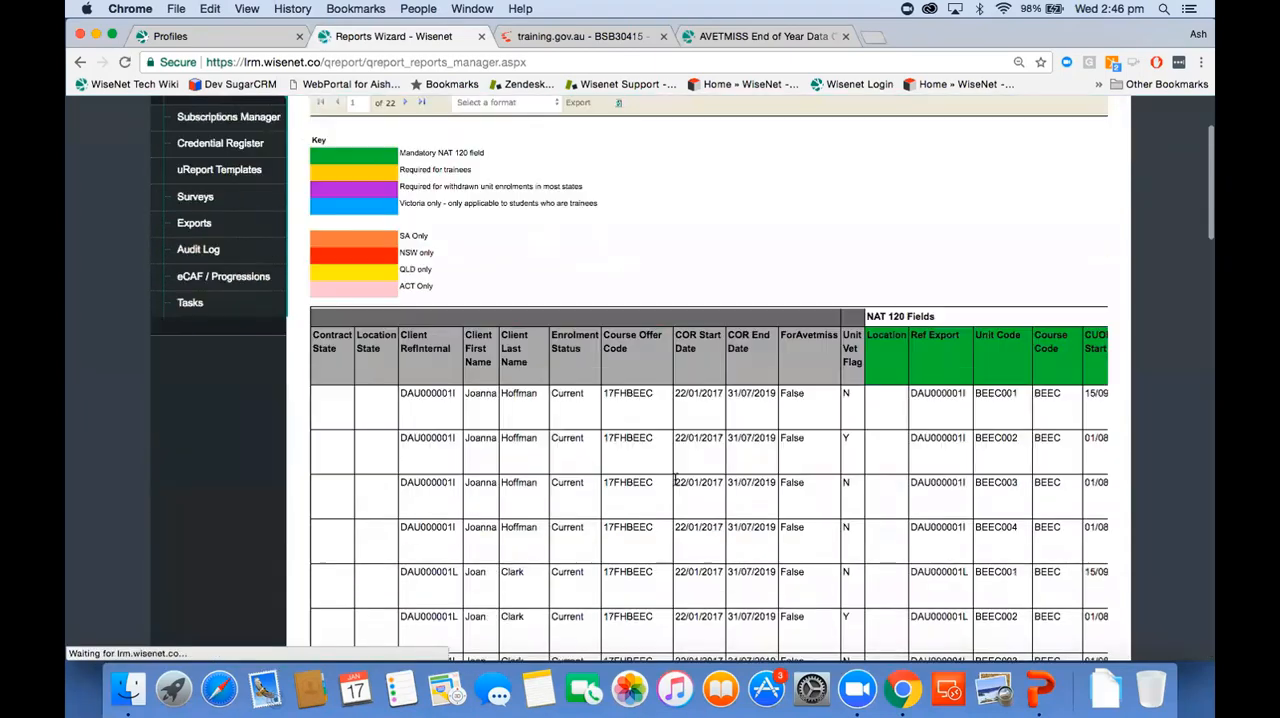
scroll(676, 481, right, 2)
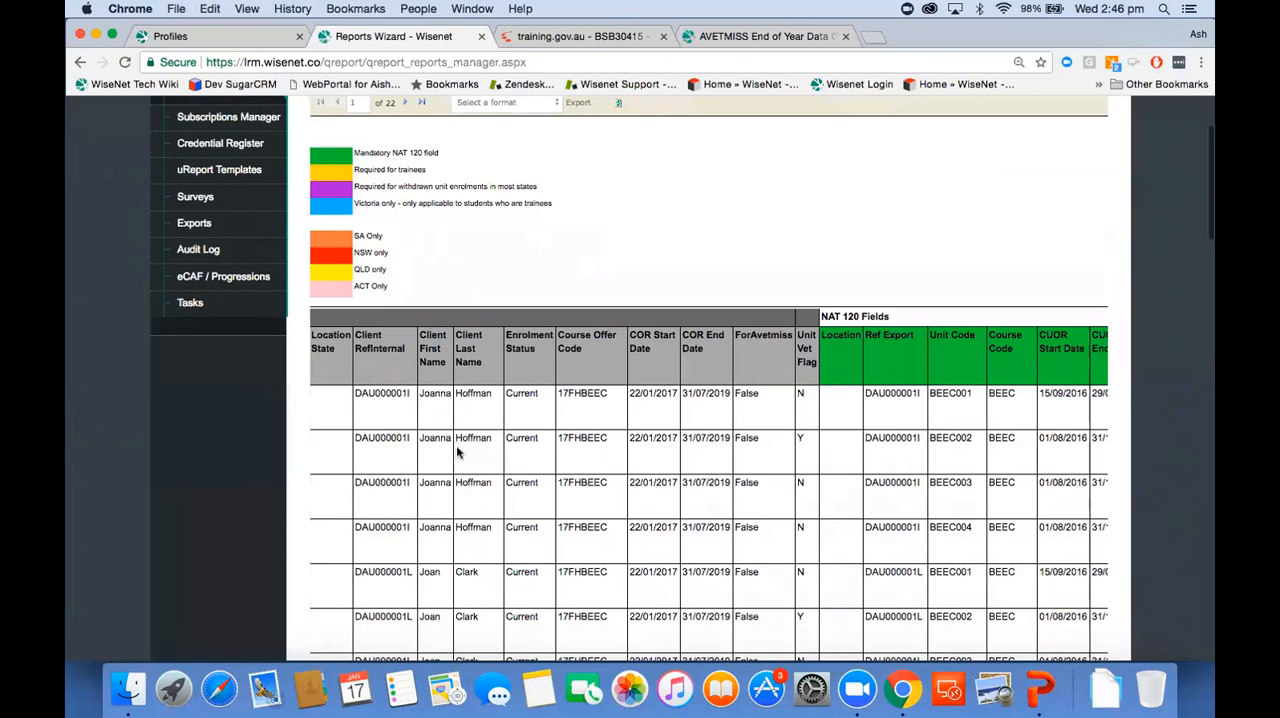
scroll(875, 448, right, 1)
scroll(876, 447, right, 4)
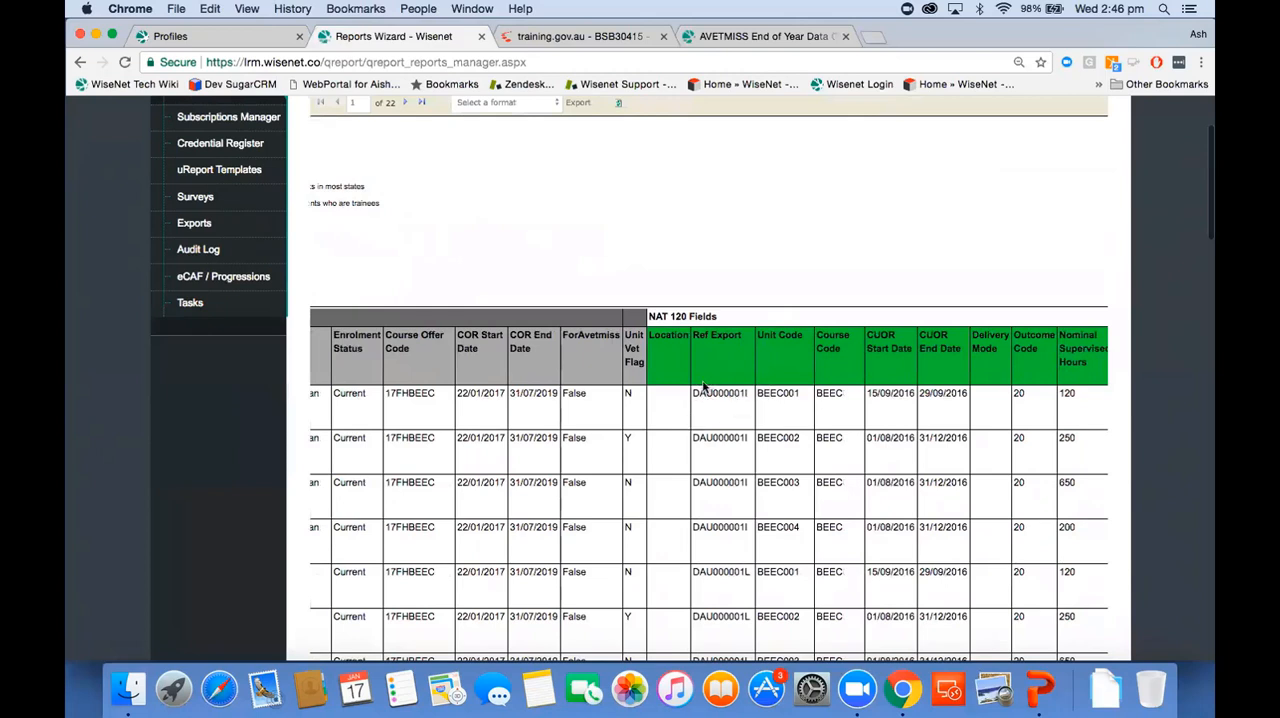
scroll(740, 432, right, 5)
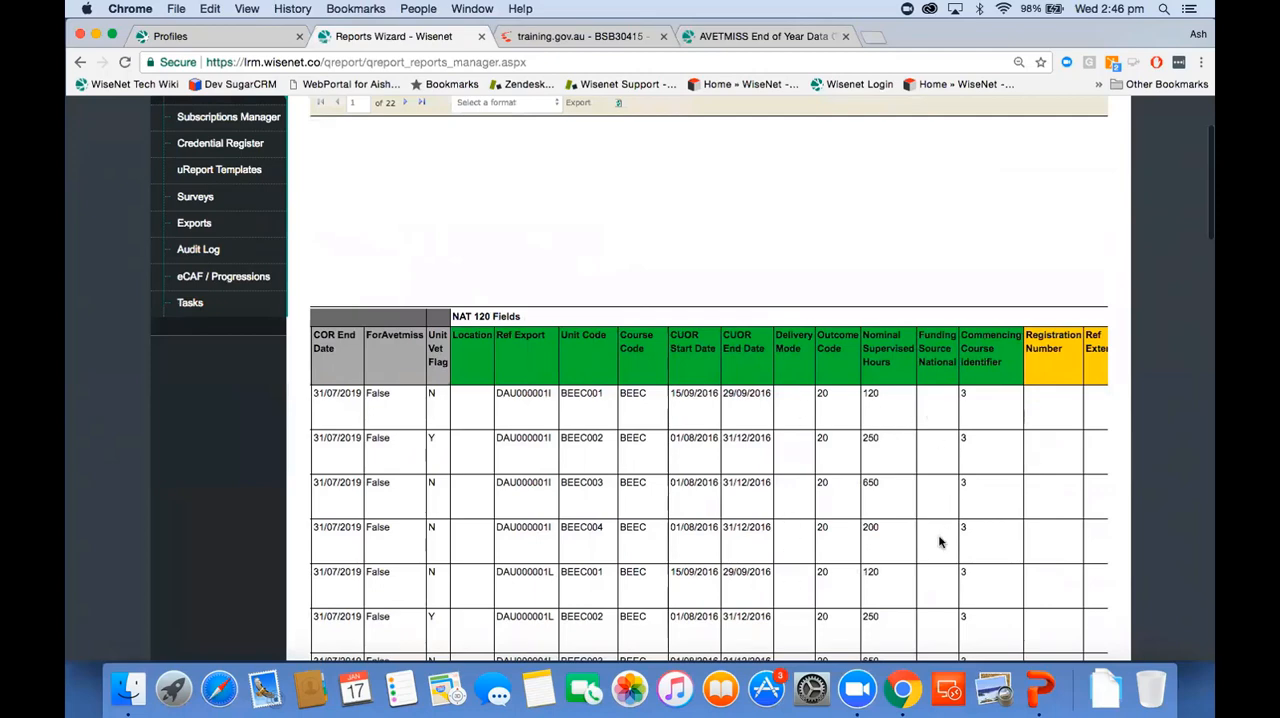
scroll(939, 542, down, 5)
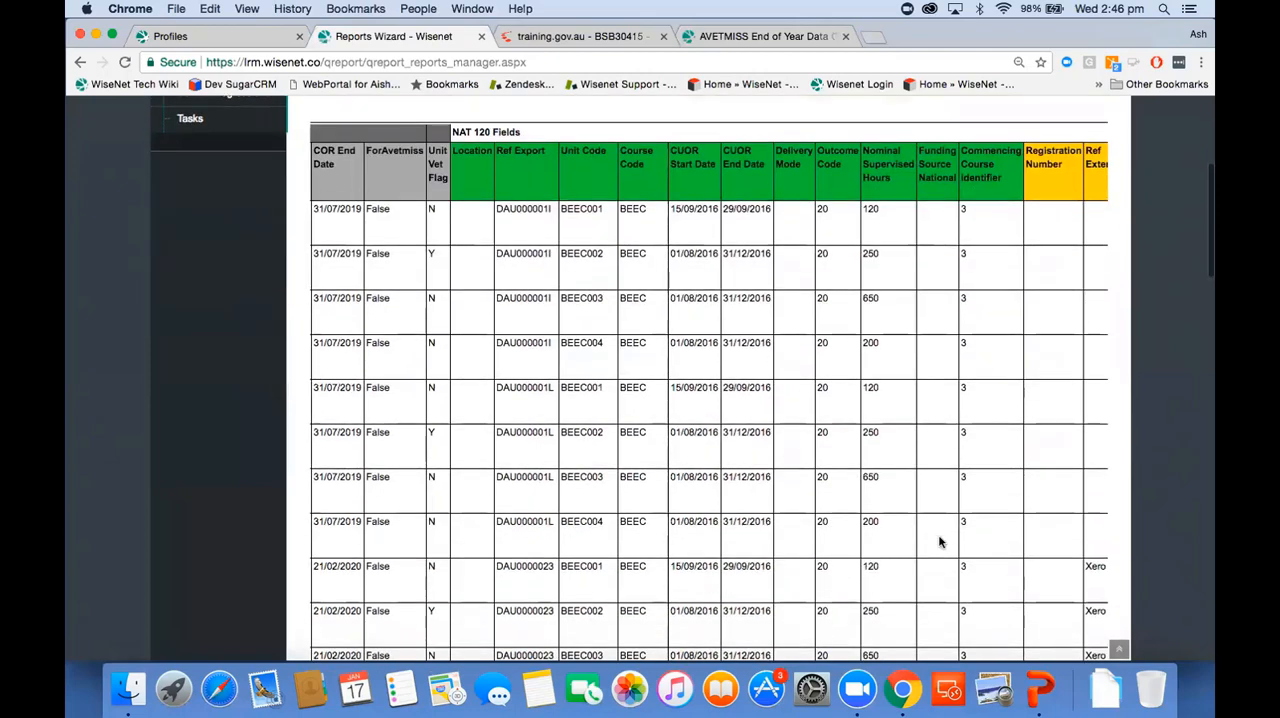
scroll(939, 540, left, 5)
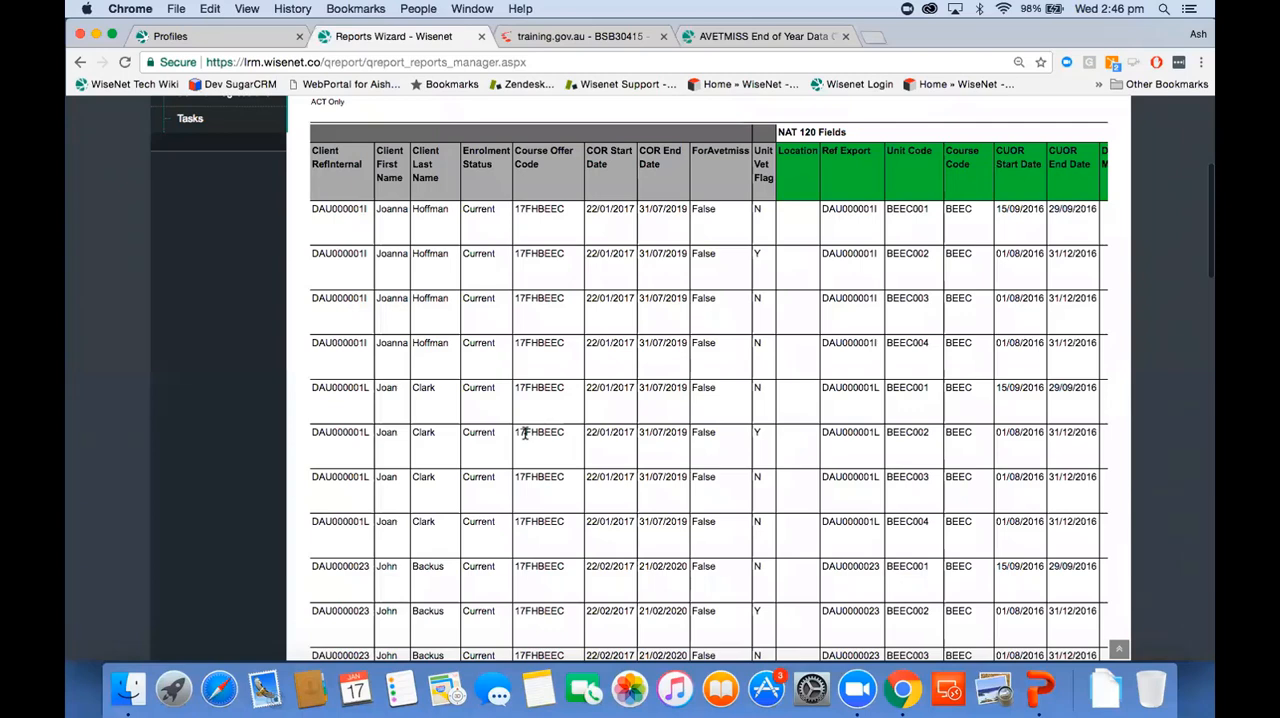
scroll(523, 432, up, 5)
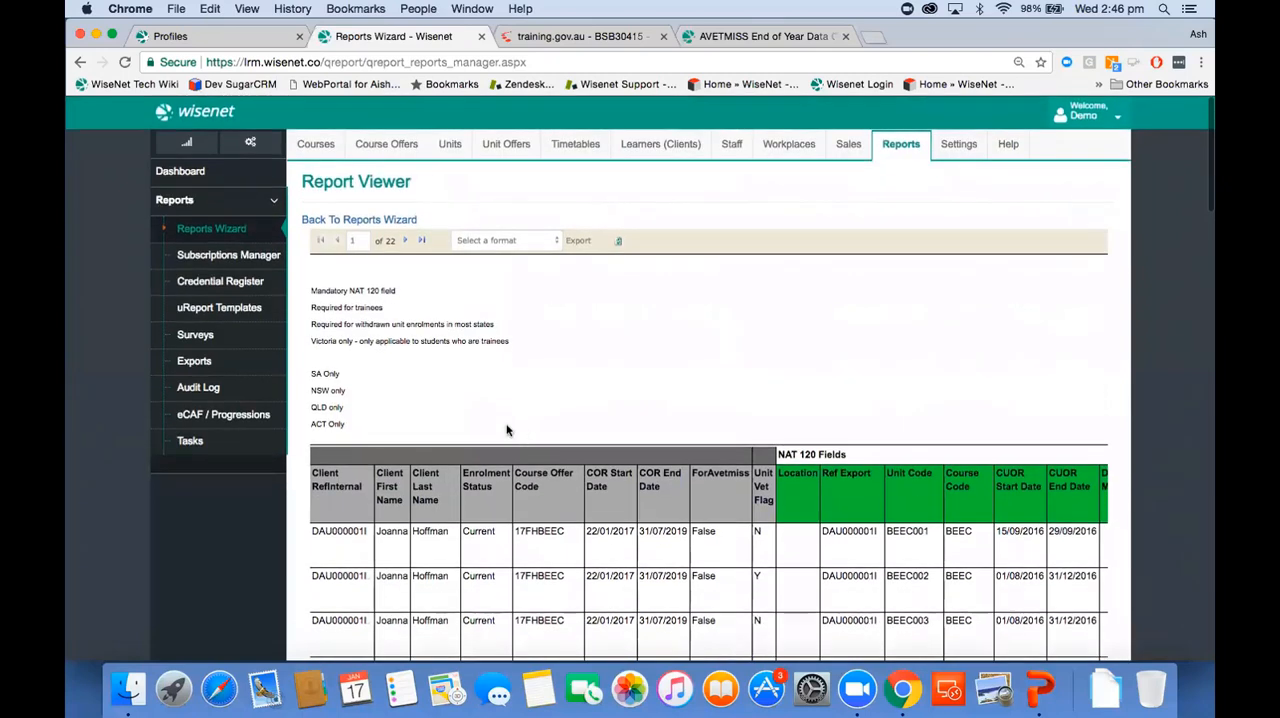
click(520, 242)
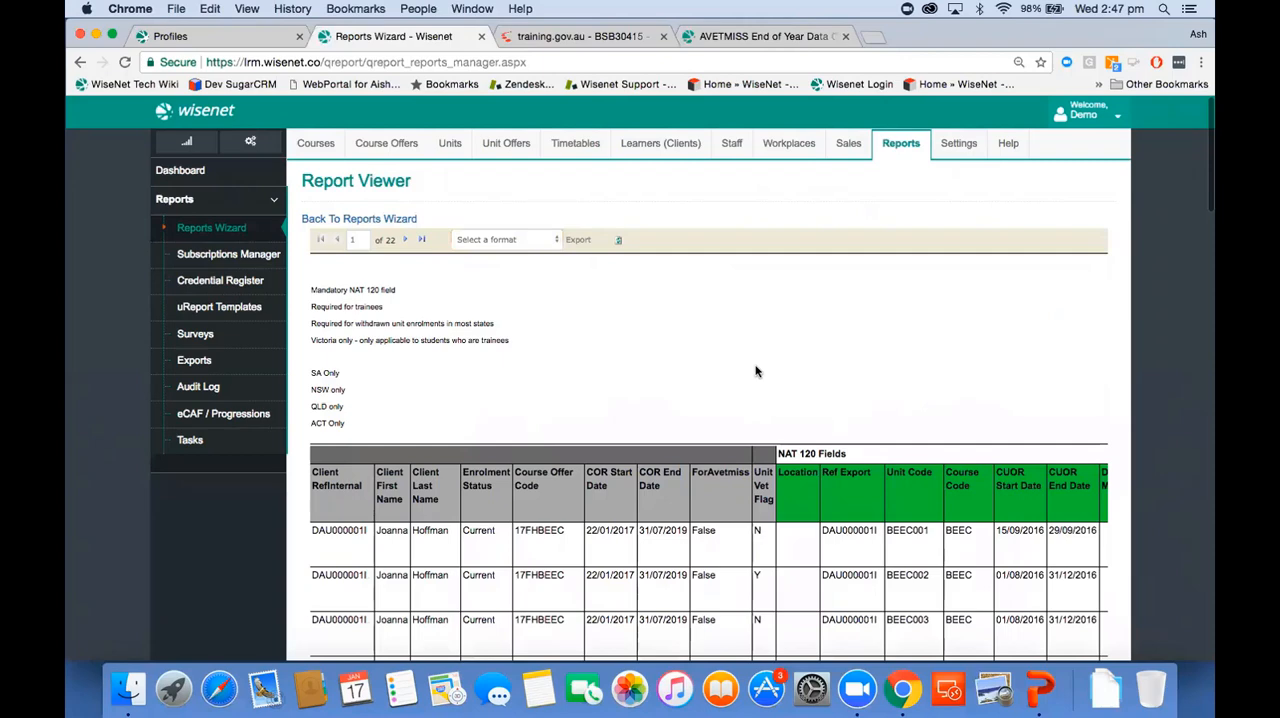
Step: Set up an AVETMISS export reporting to National (NCVER) for collection year 2017 and proceed to the contract selection
click(901, 140)
click(222, 365)
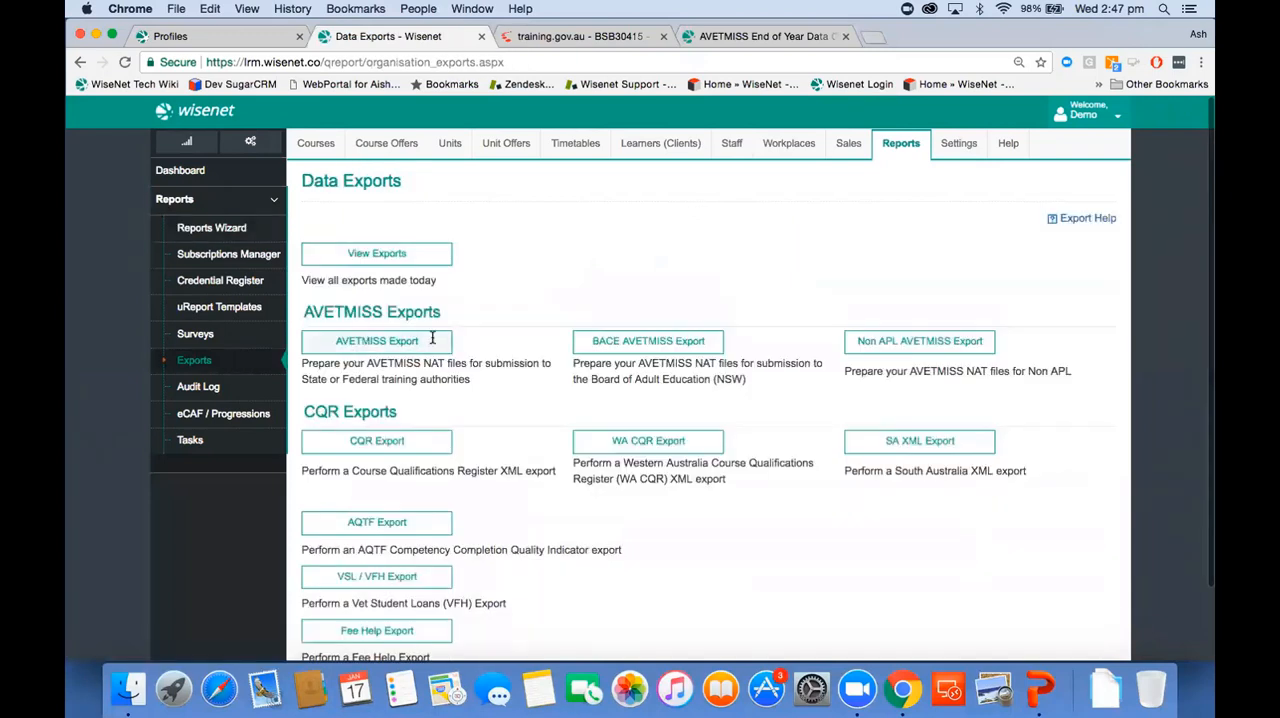
click(406, 341)
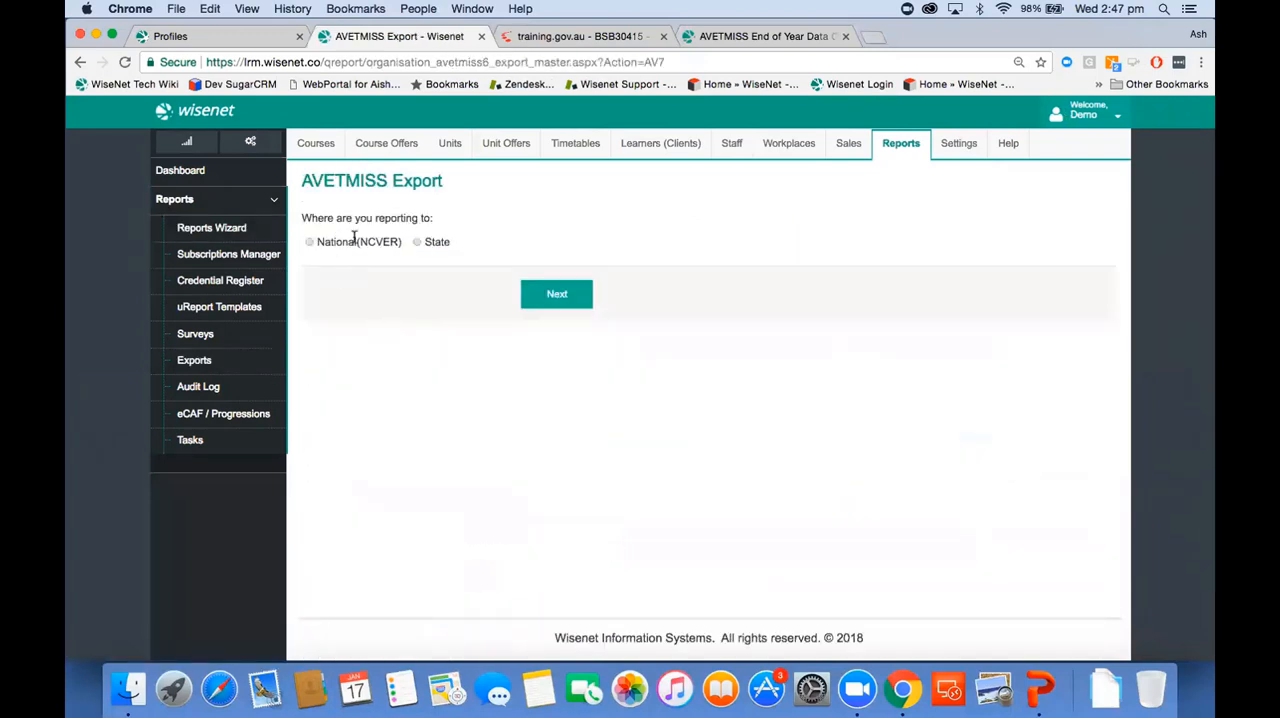
click(310, 243)
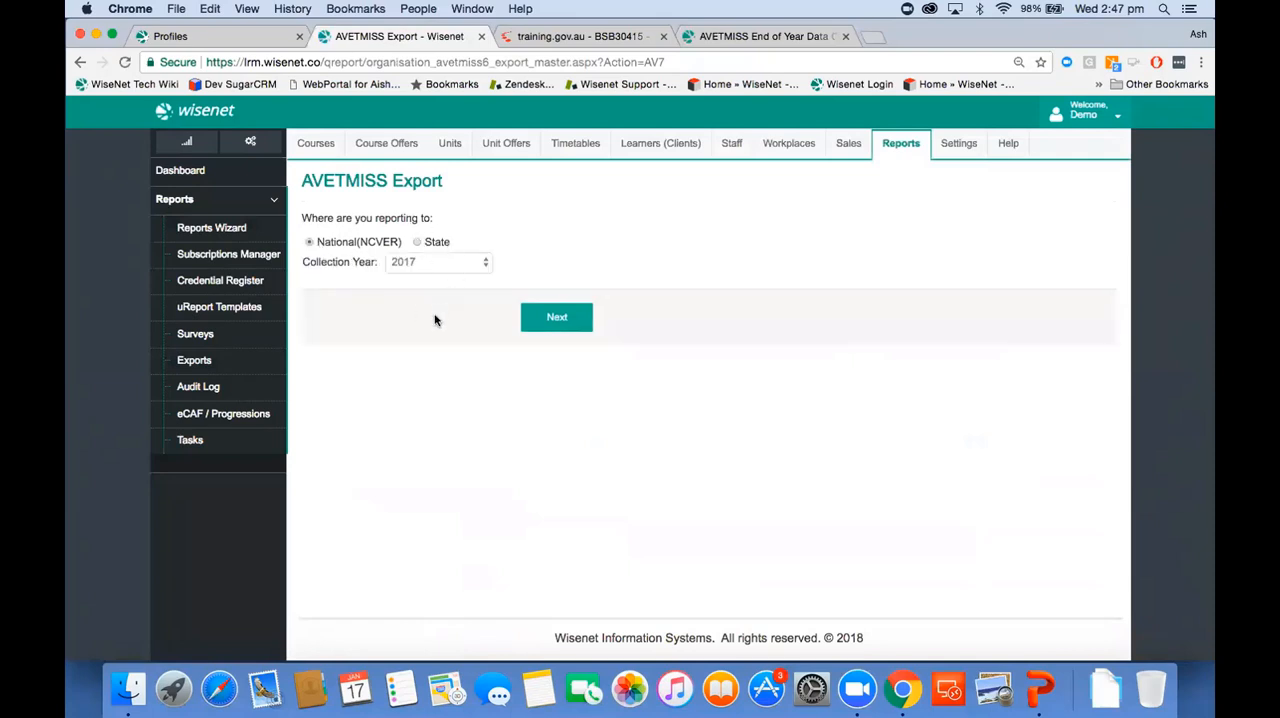
click(543, 320)
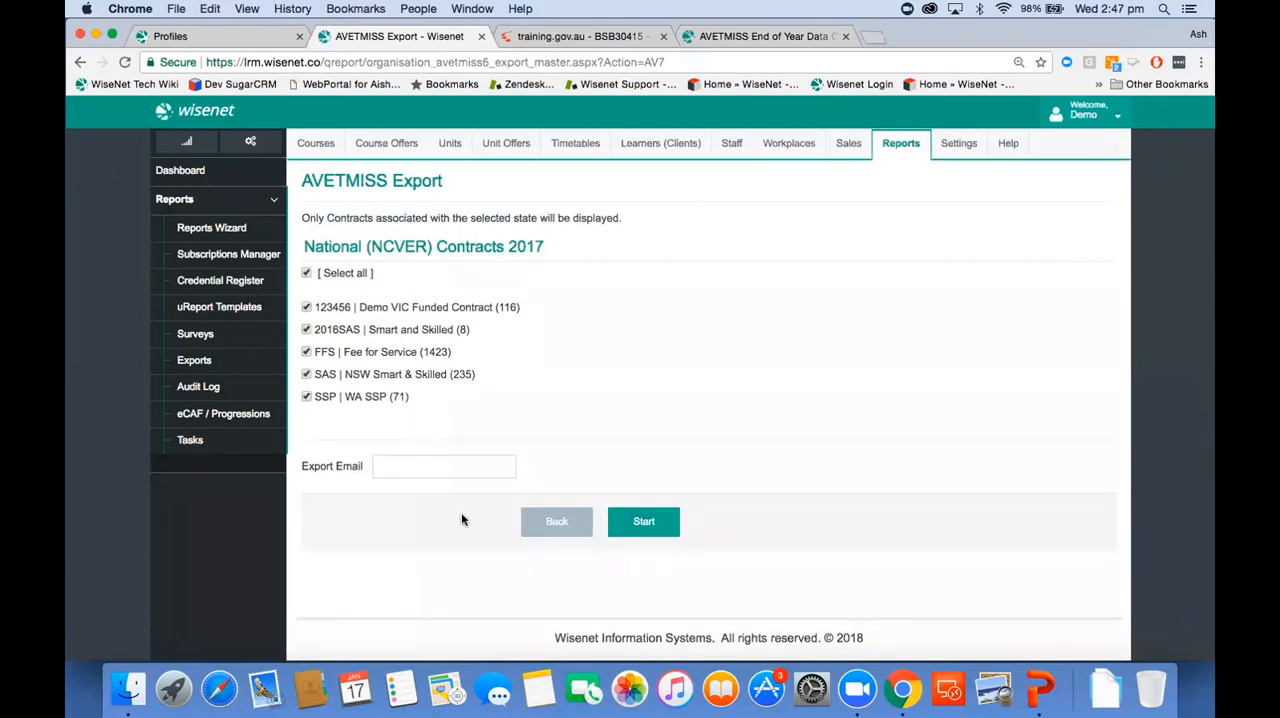
Step: Start the AVETMISS export with all listed contracts selected and download the finished job's Export Files zip
click(421, 462)
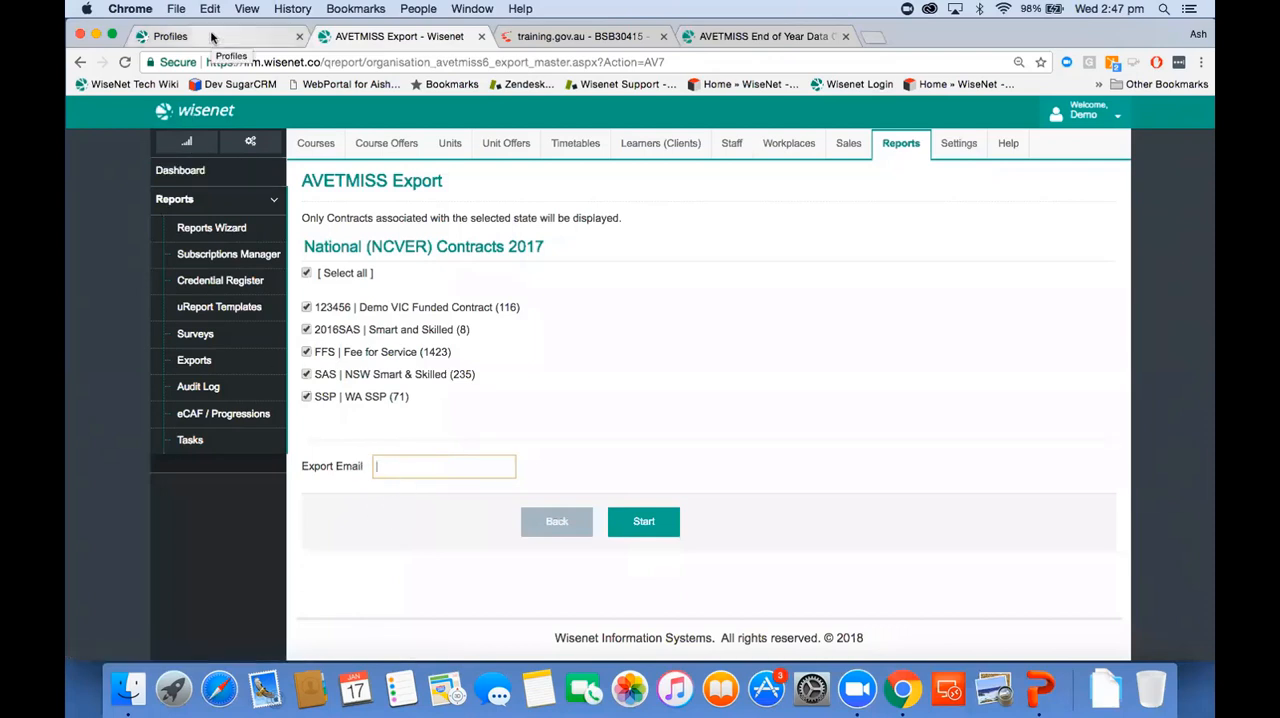
click(660, 528)
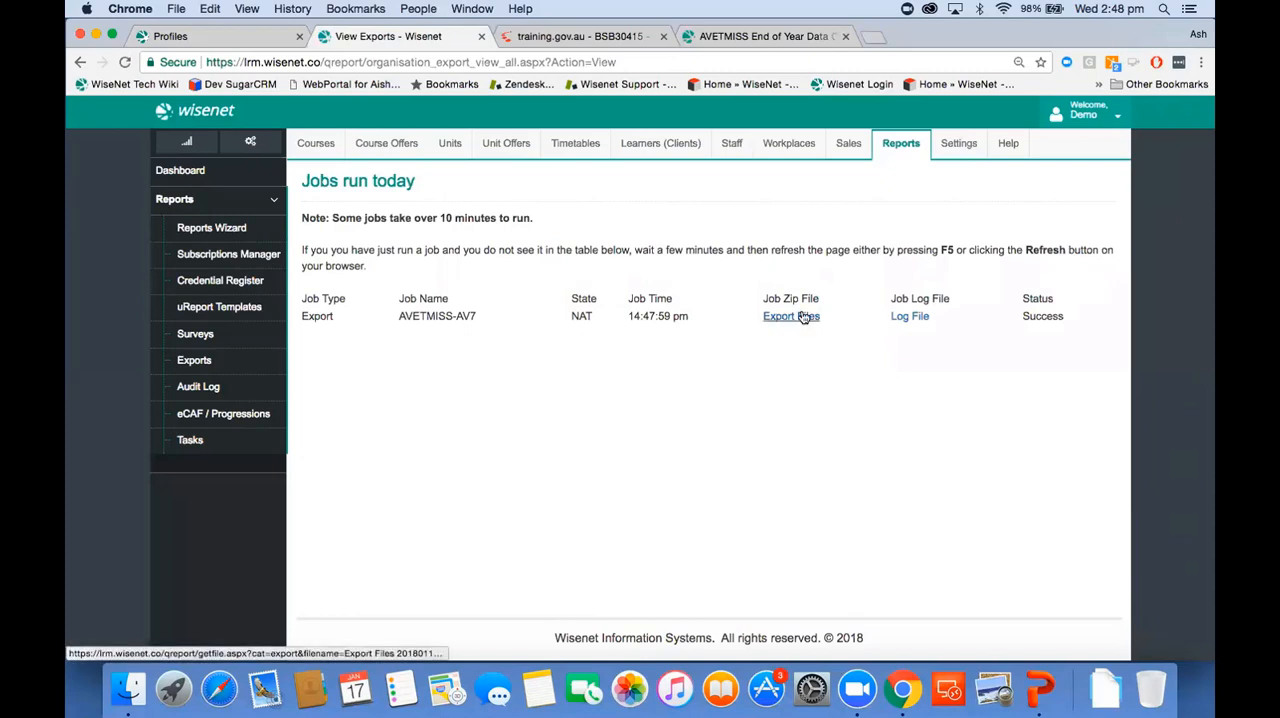
click(805, 317)
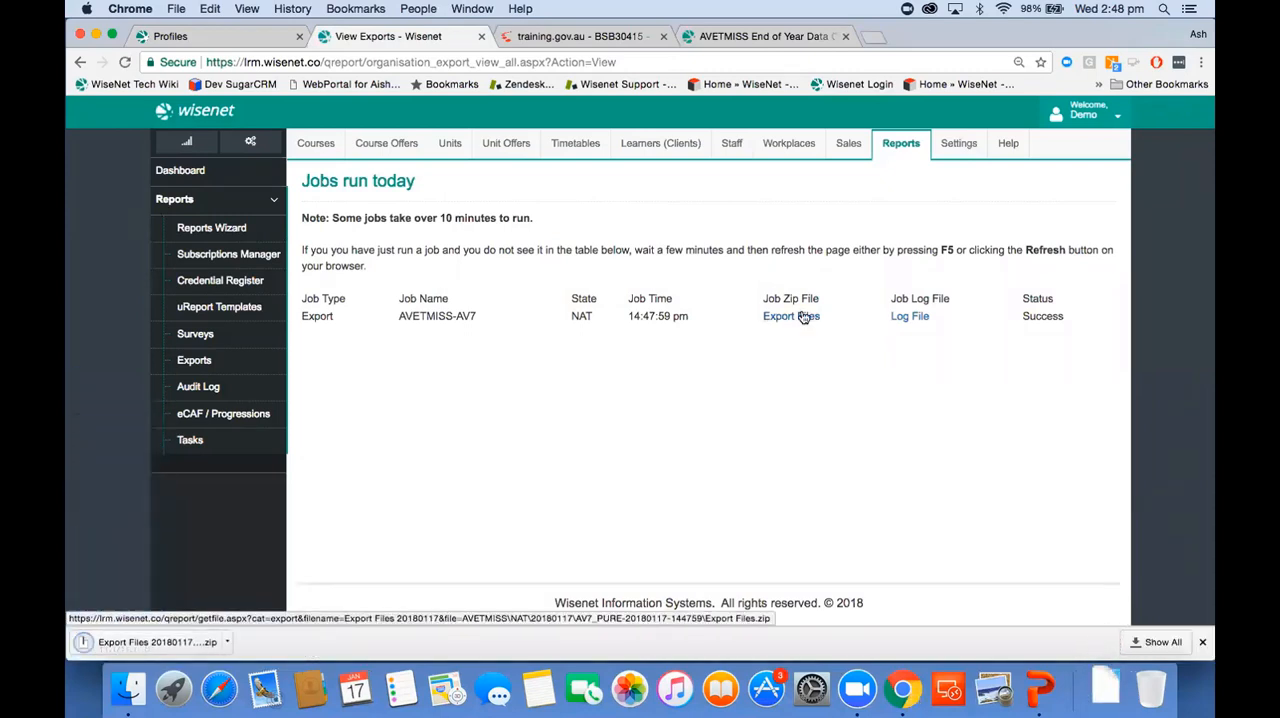
Step: Search the web for "ncver login" in a new browser tab and open the NCVER AVETMISS validation software sign-in page
click(872, 38)
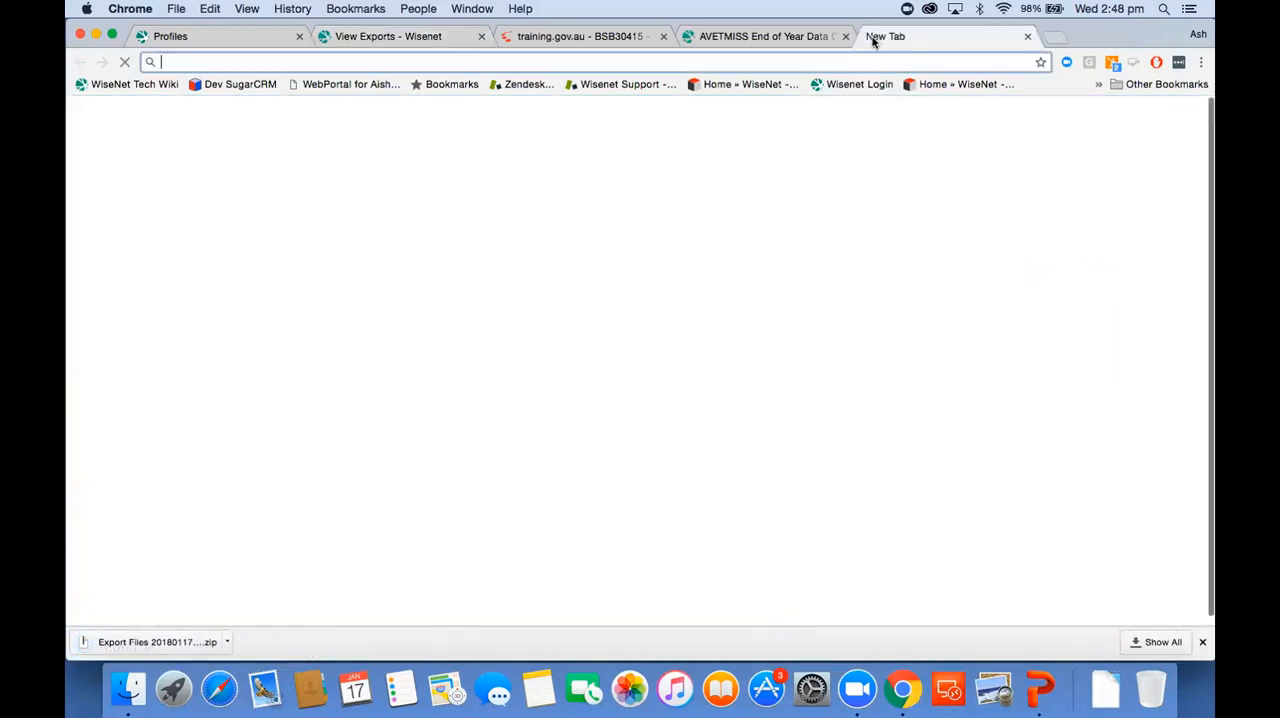
text(ncver login)
key(Return)
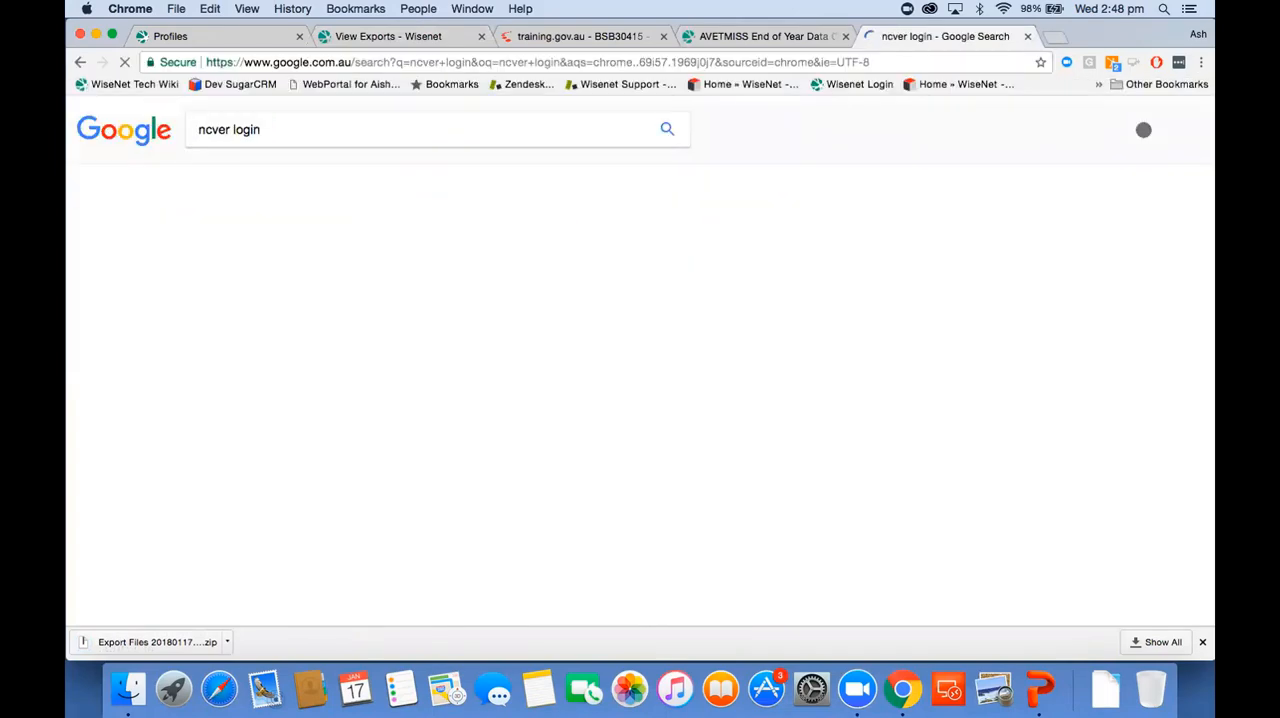
click(340, 245)
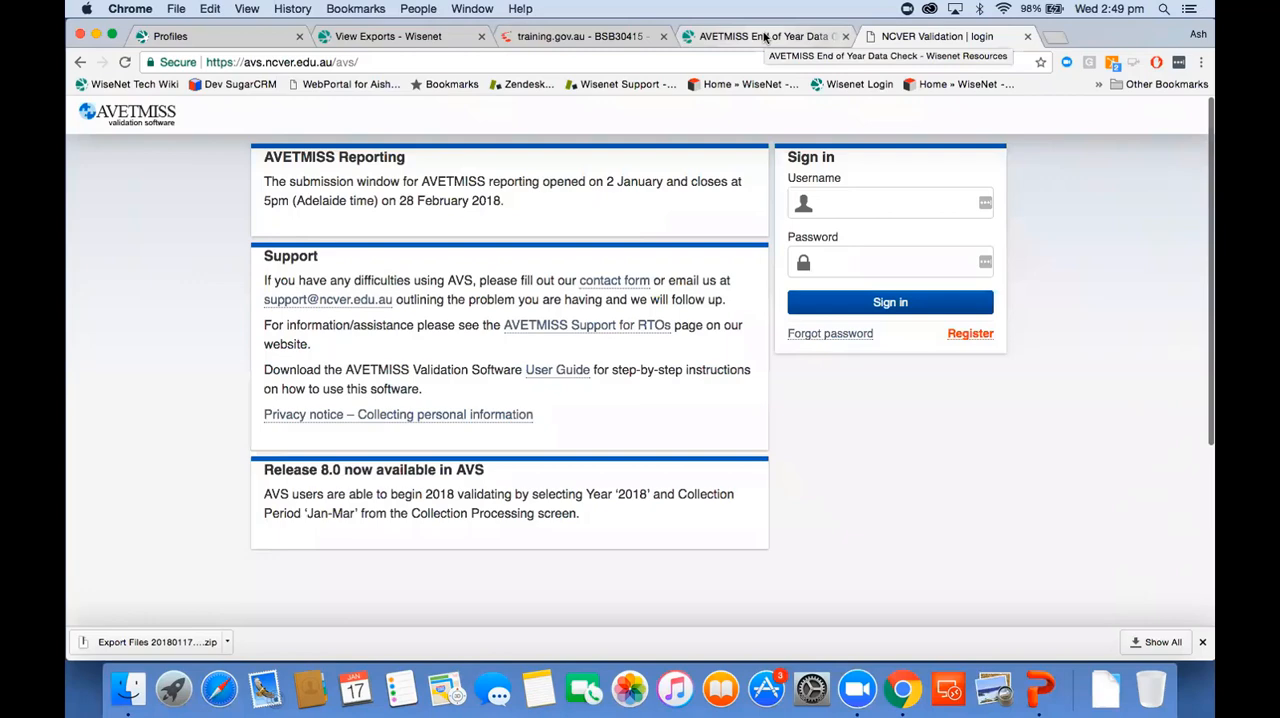
Step: Open the NCVER Validation Errors resource from the Jan 2nd 2018 entry of the AVETMISS End of Year Data Check page
click(765, 36)
scroll(355, 471, down, 10)
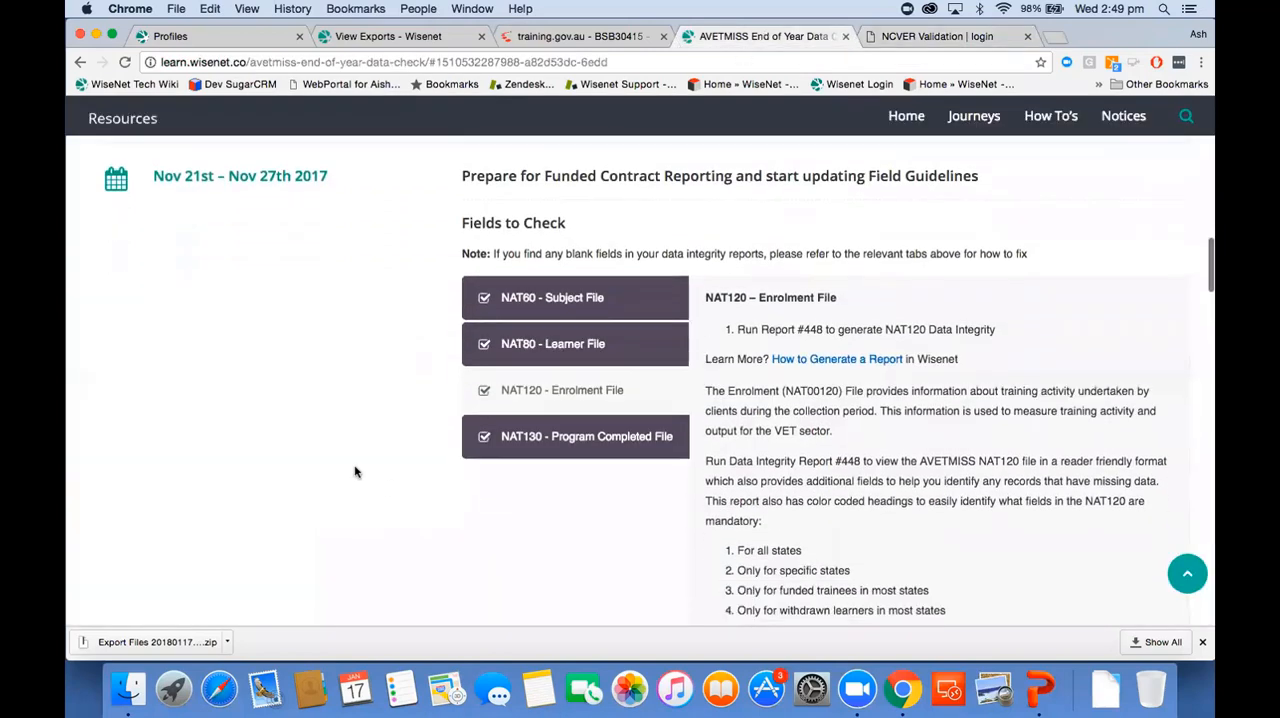
scroll(355, 471, down, 5)
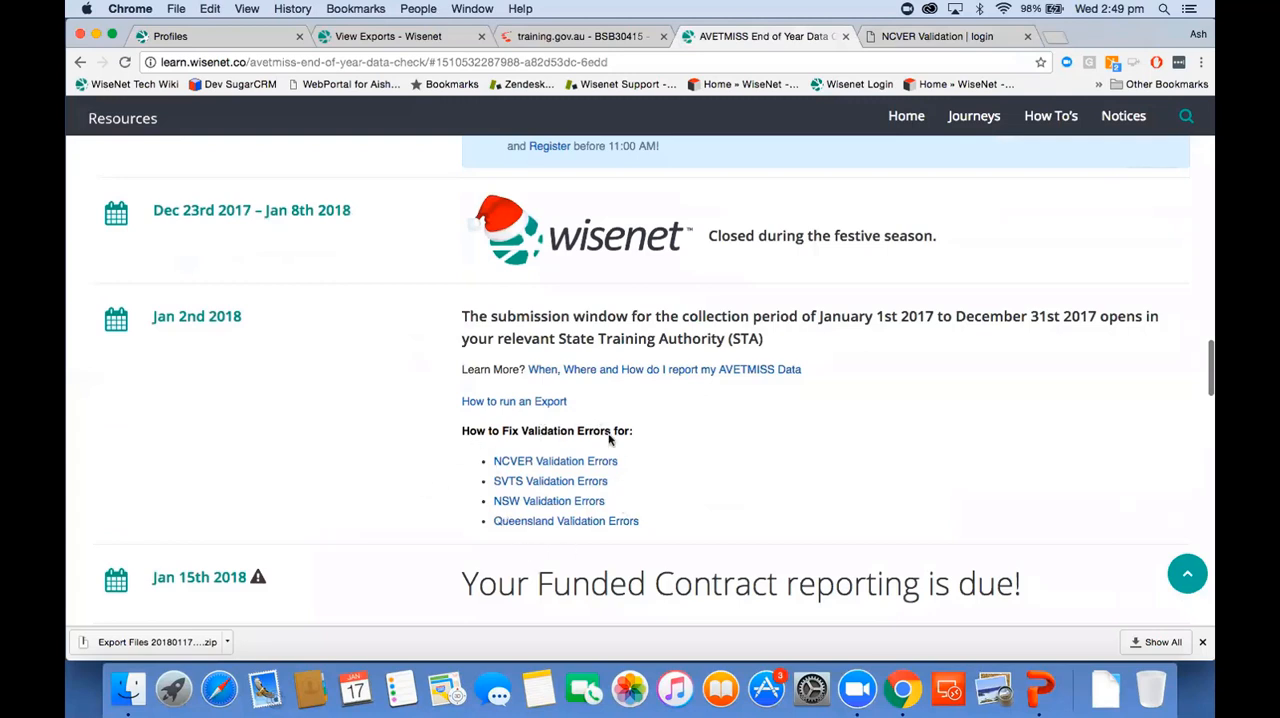
click(556, 462)
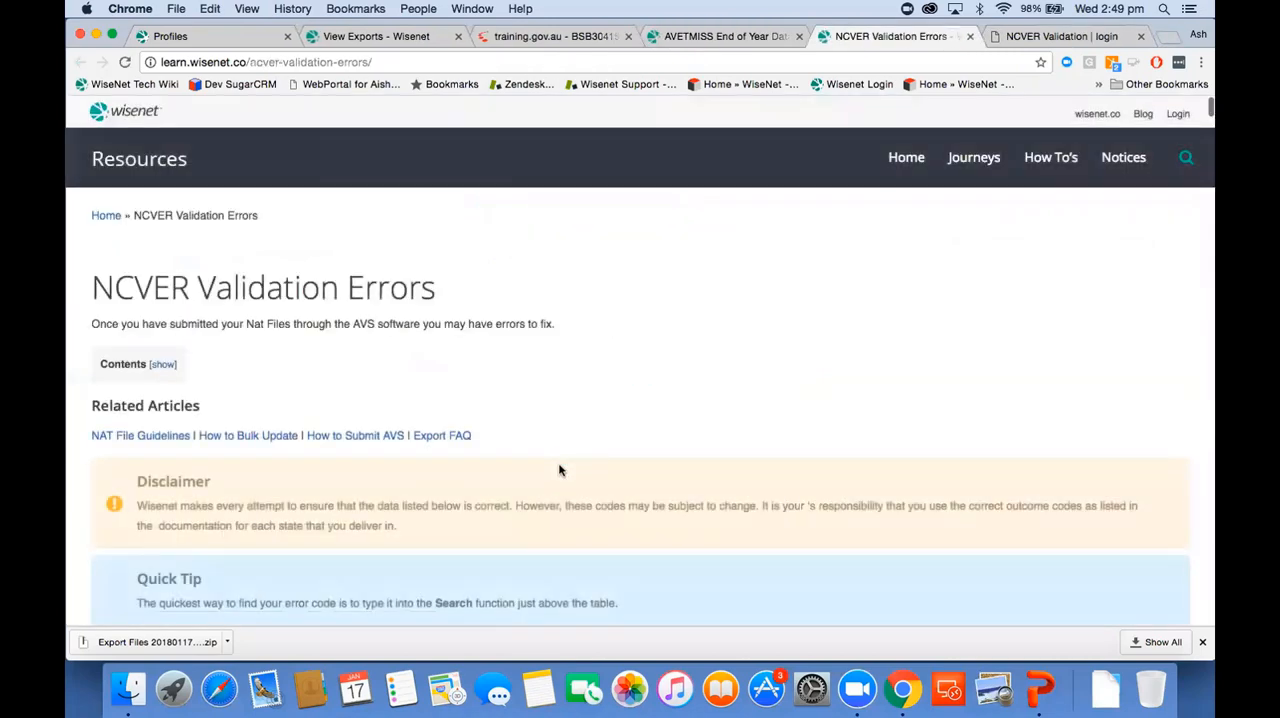
Step: Look through the NCVER error codes table and search it for error number 4613 to find how to fix it
scroll(559, 470, down, 10)
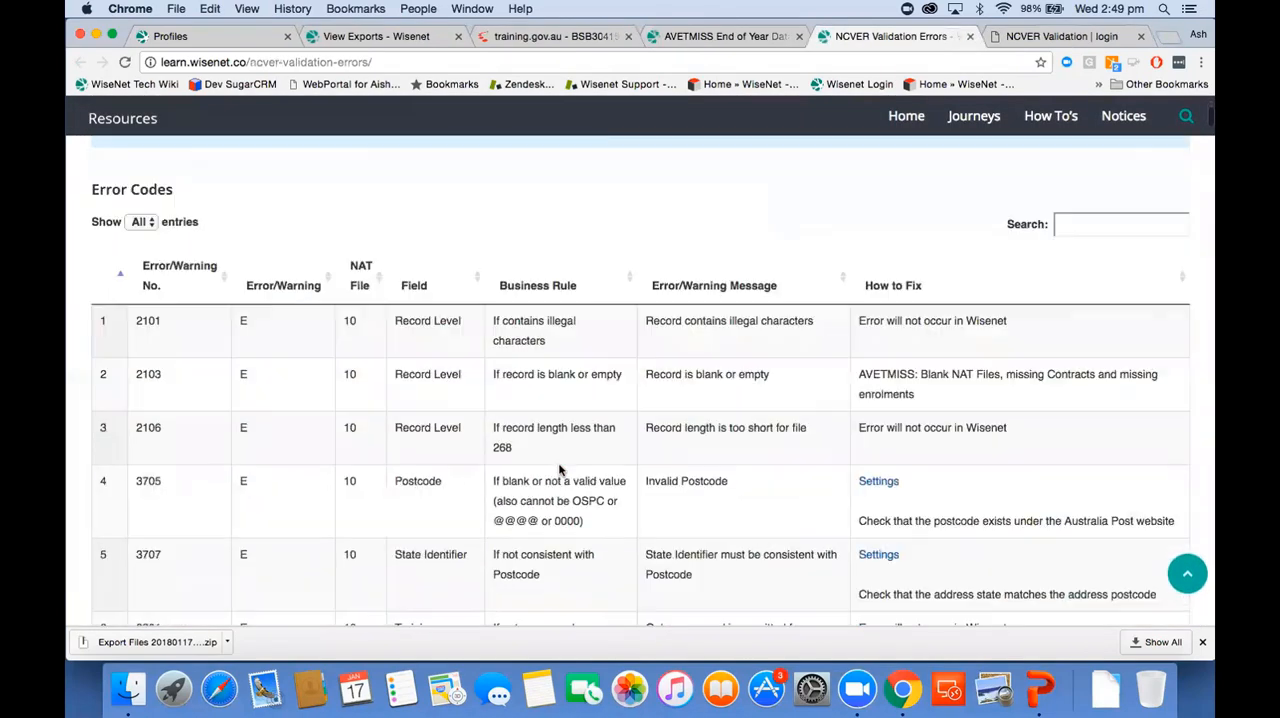
scroll(365, 568, down, 15)
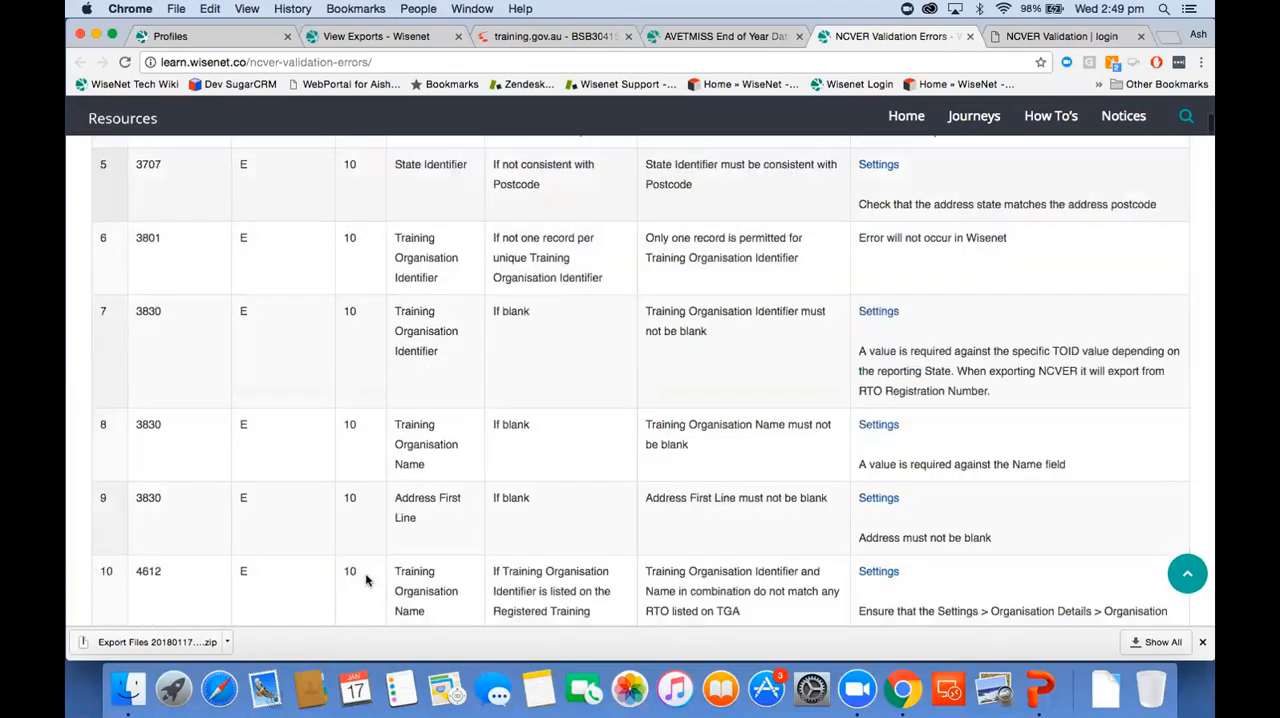
scroll(366, 580, down, 20)
scroll(366, 580, up, 20)
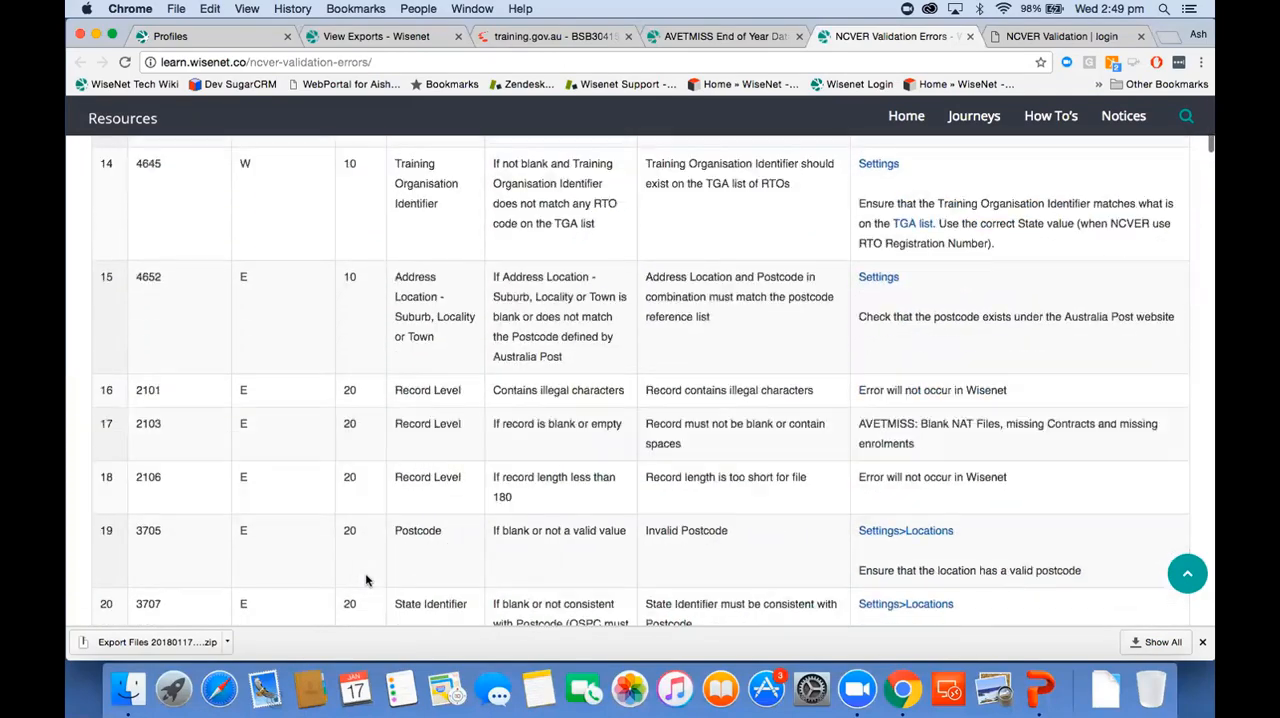
scroll(366, 580, up, 20)
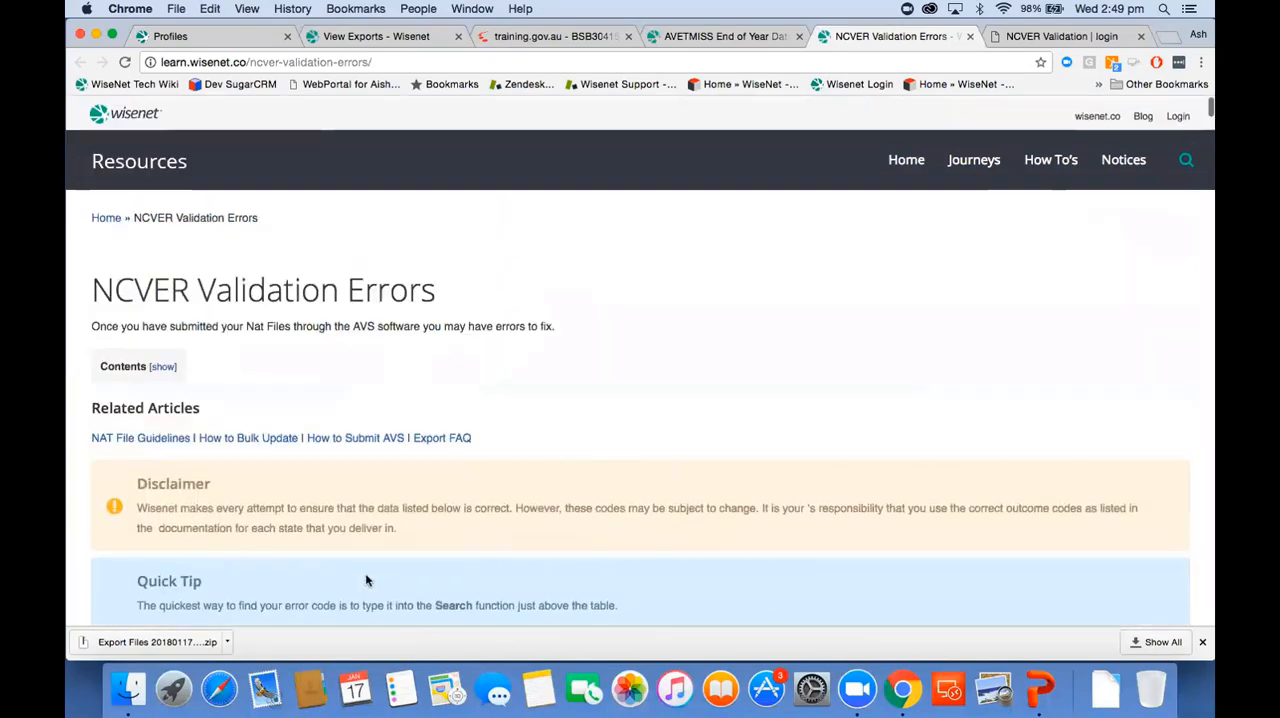
scroll(366, 580, down, 8)
scroll(365, 580, down, 2)
click(1132, 212)
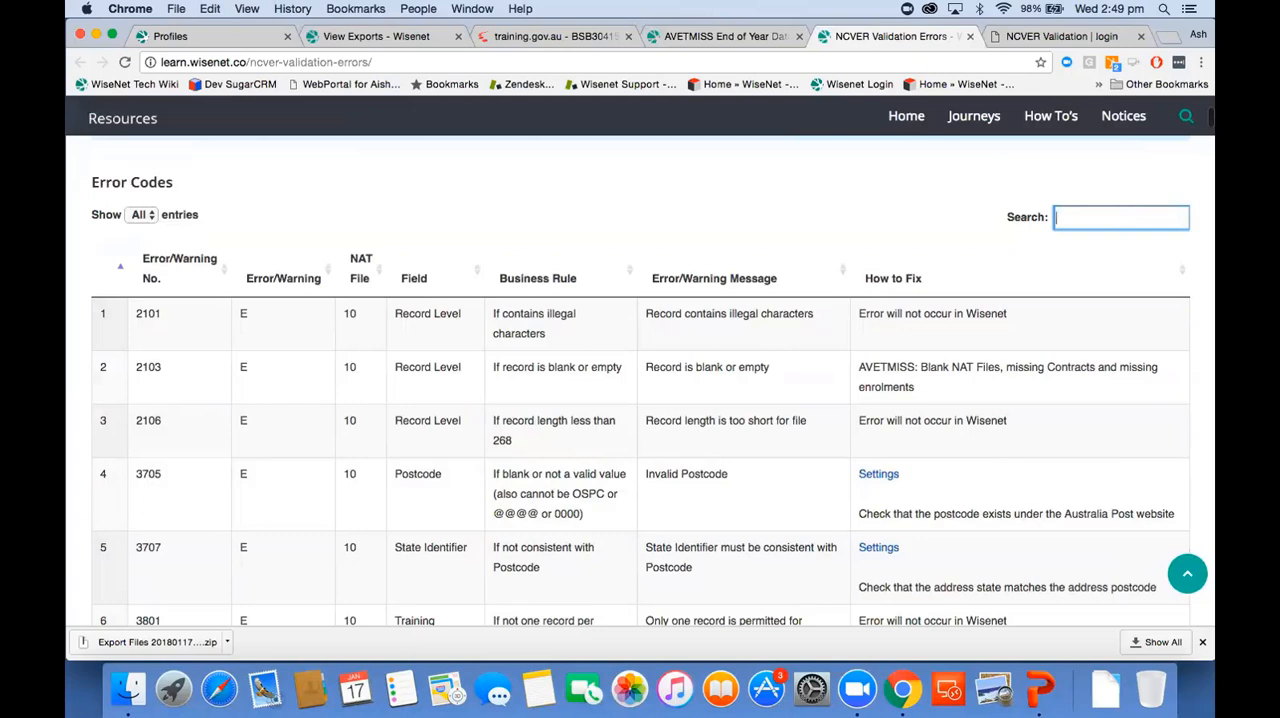
text(4613)
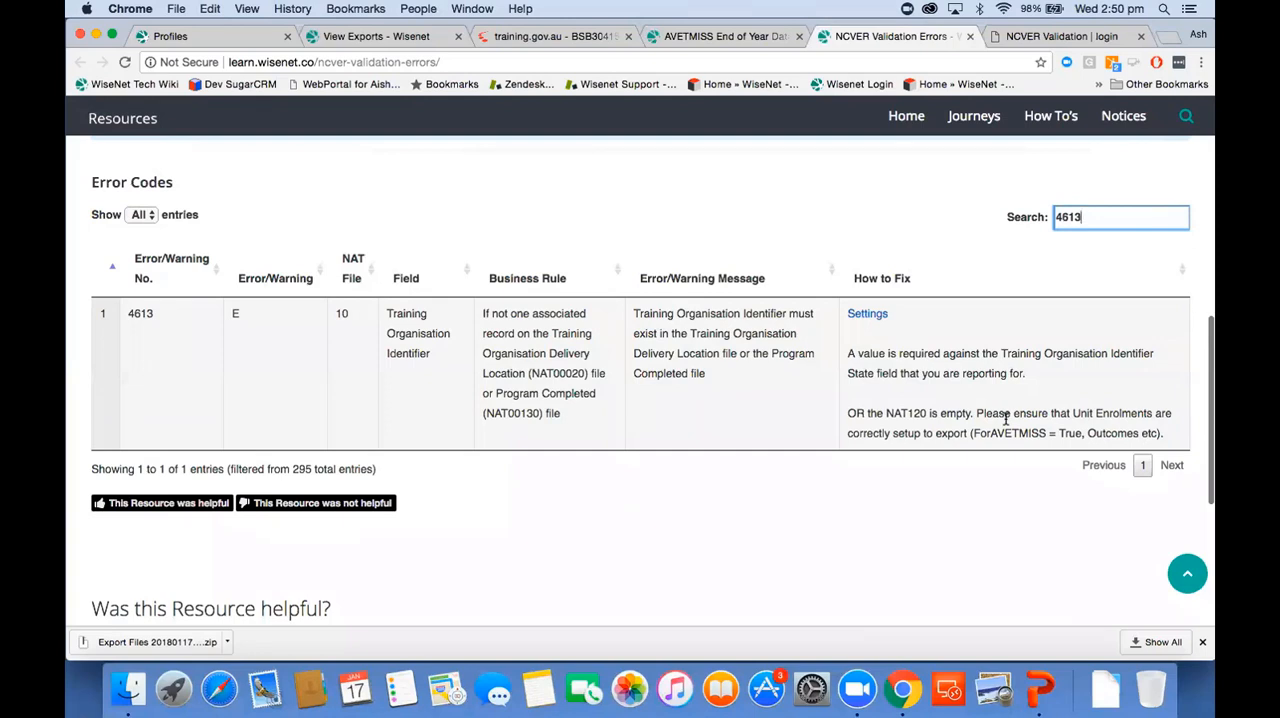
Step: Check the Wisenet portal's profiles page for support tickets, and return to the list of export jobs run today
click(213, 39)
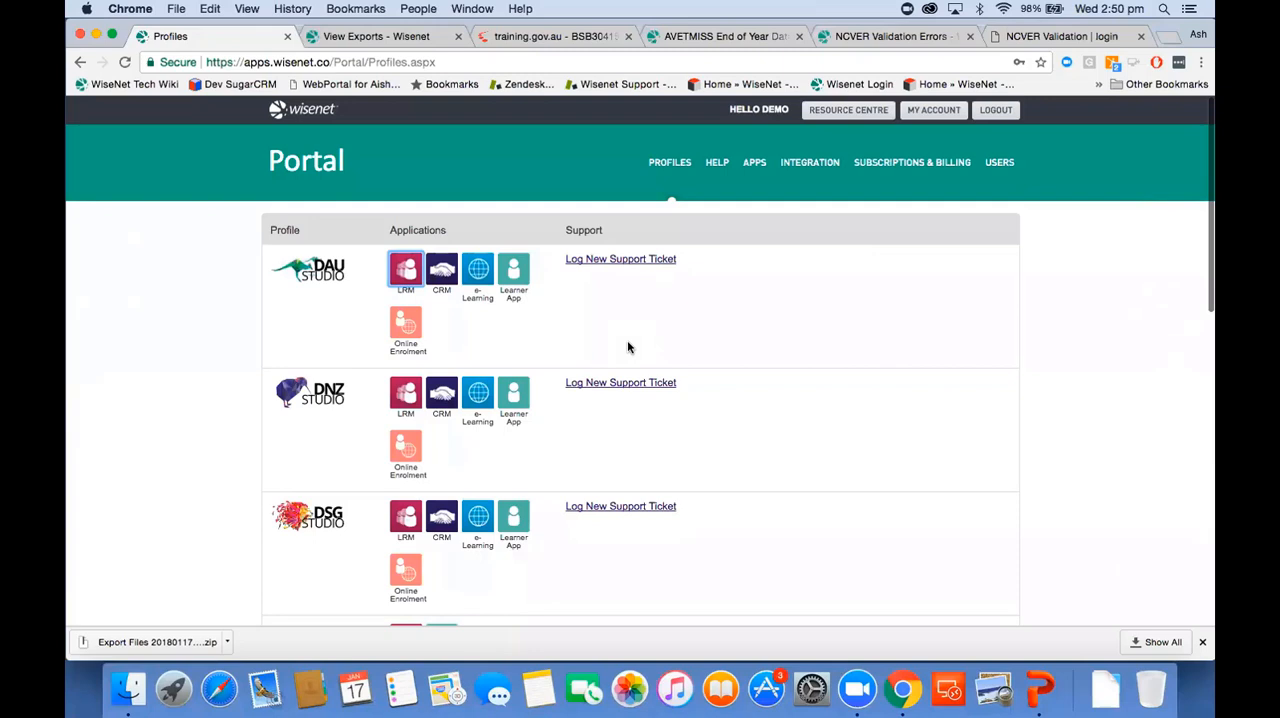
click(338, 36)
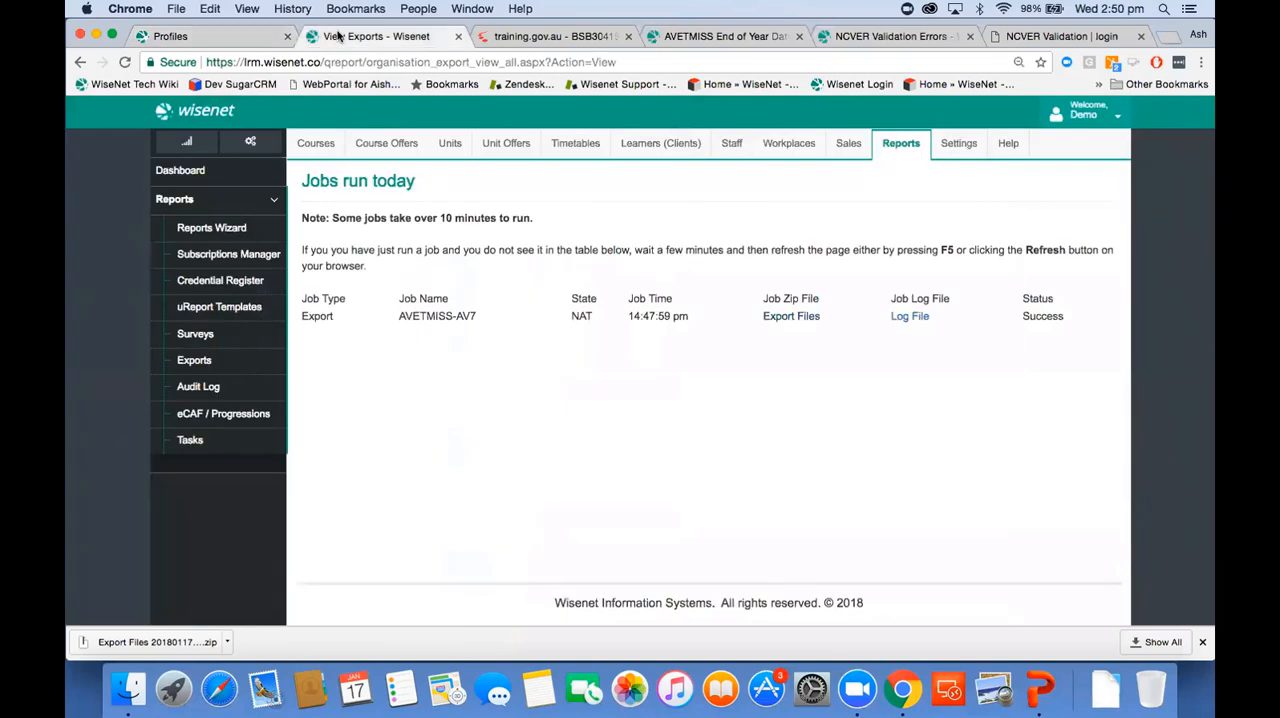